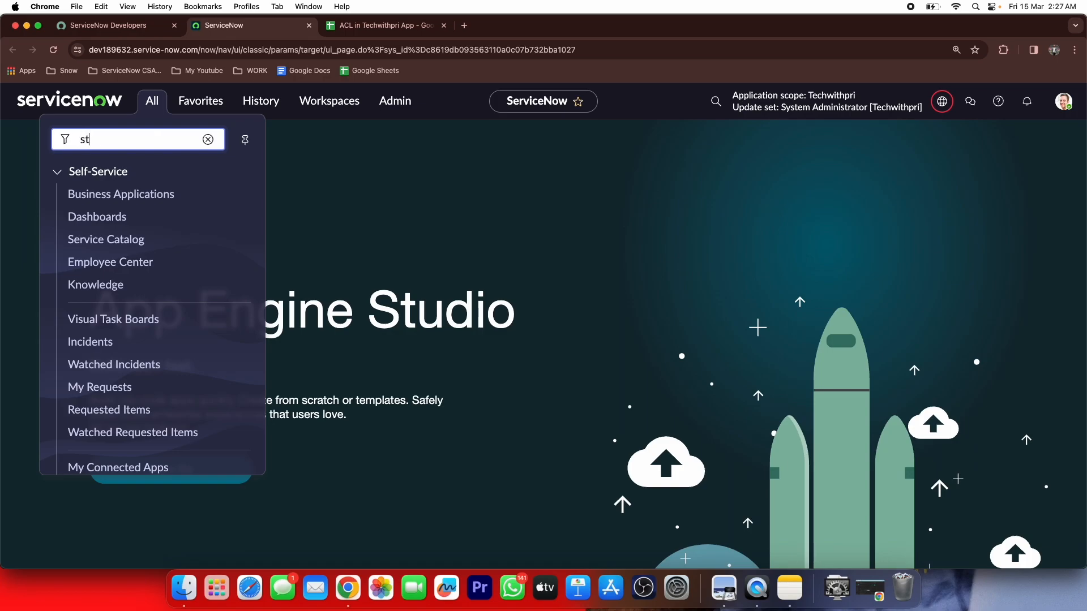
# Filter the navigator for 'studio' and launch ServiceNow Studio
pyautogui.write('udio')
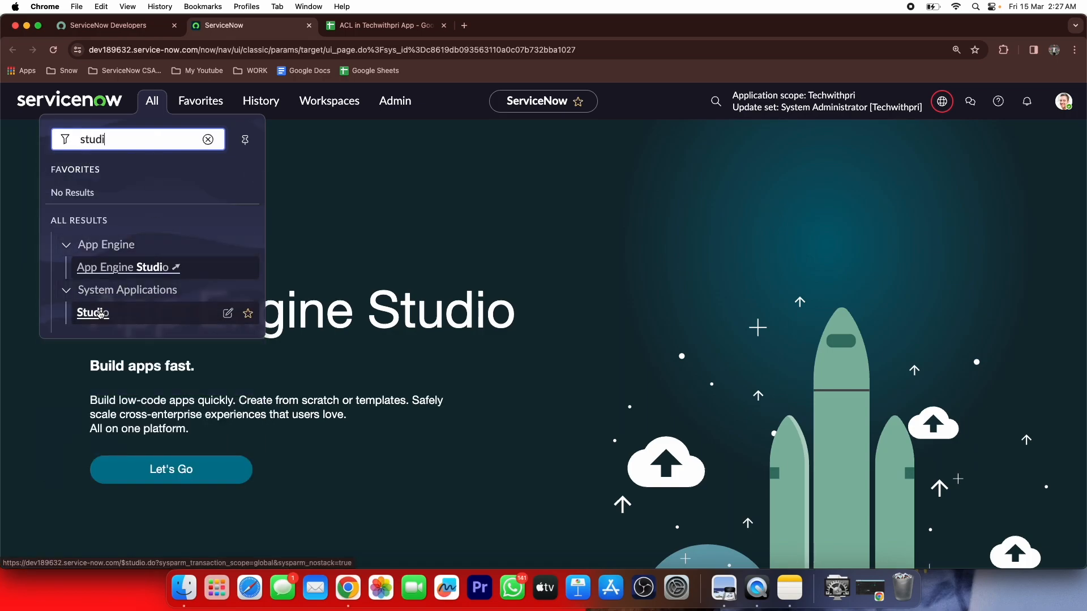
pyautogui.click(100, 313)
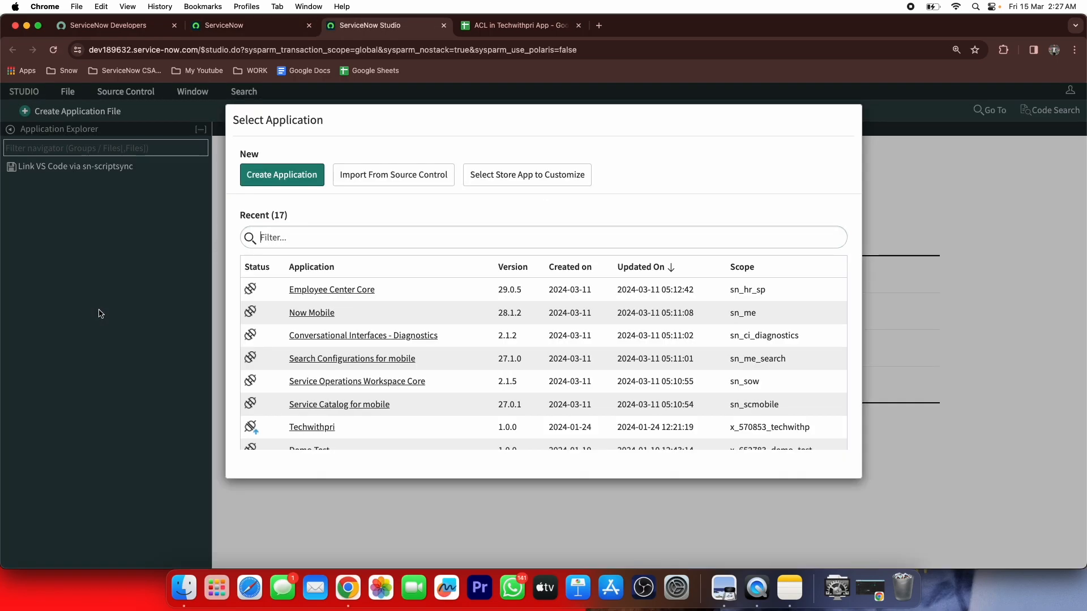
pyautogui.scroll(-2, 422, 311)
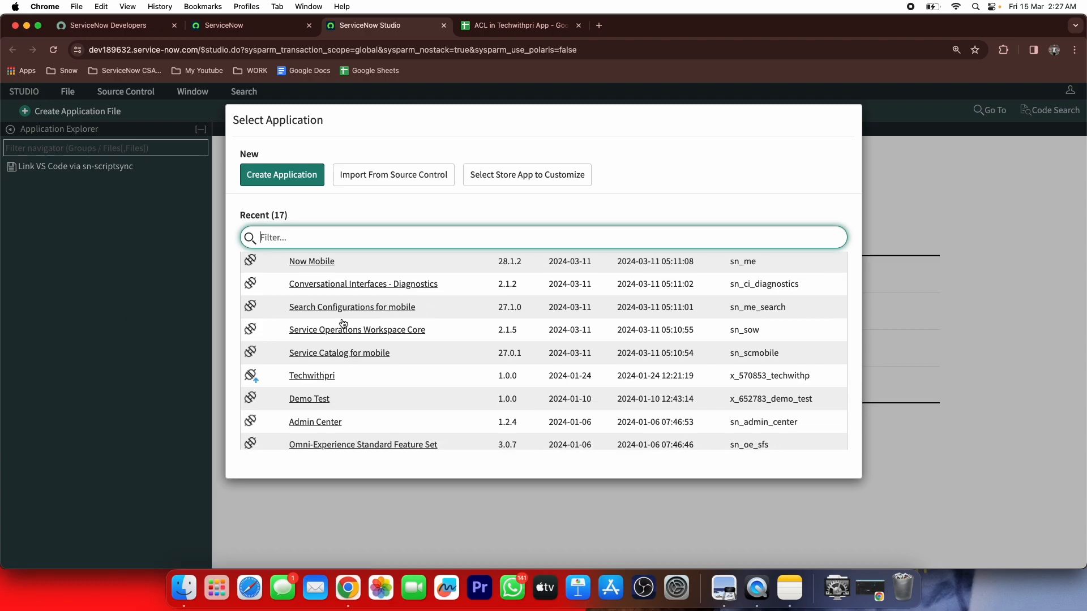
# Begin an Import From Source Control, then cancel back to the application picker
pyautogui.click(374, 180)
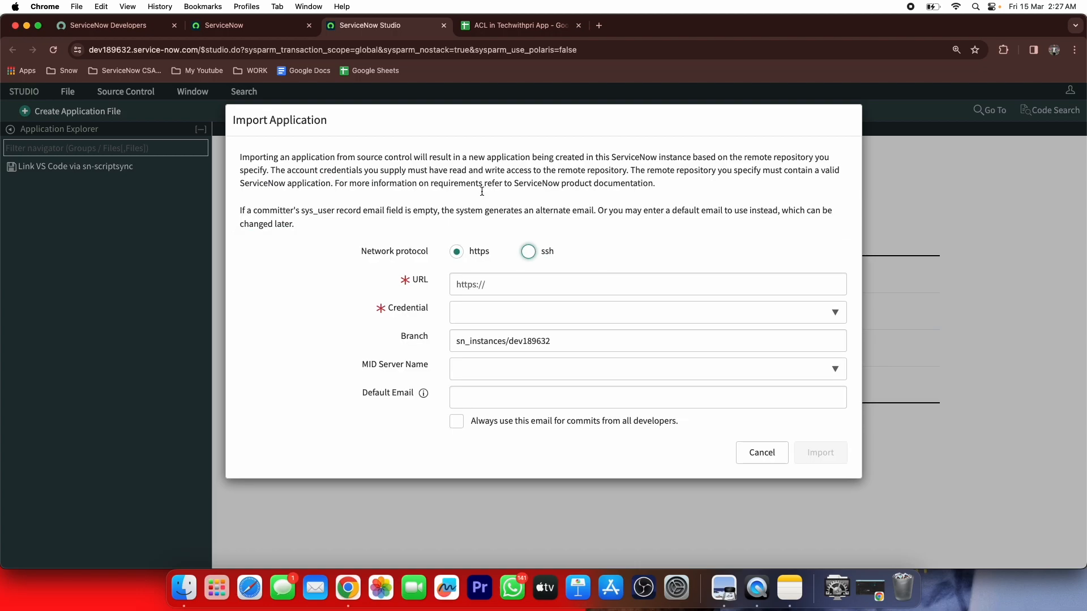
pyautogui.click(550, 290)
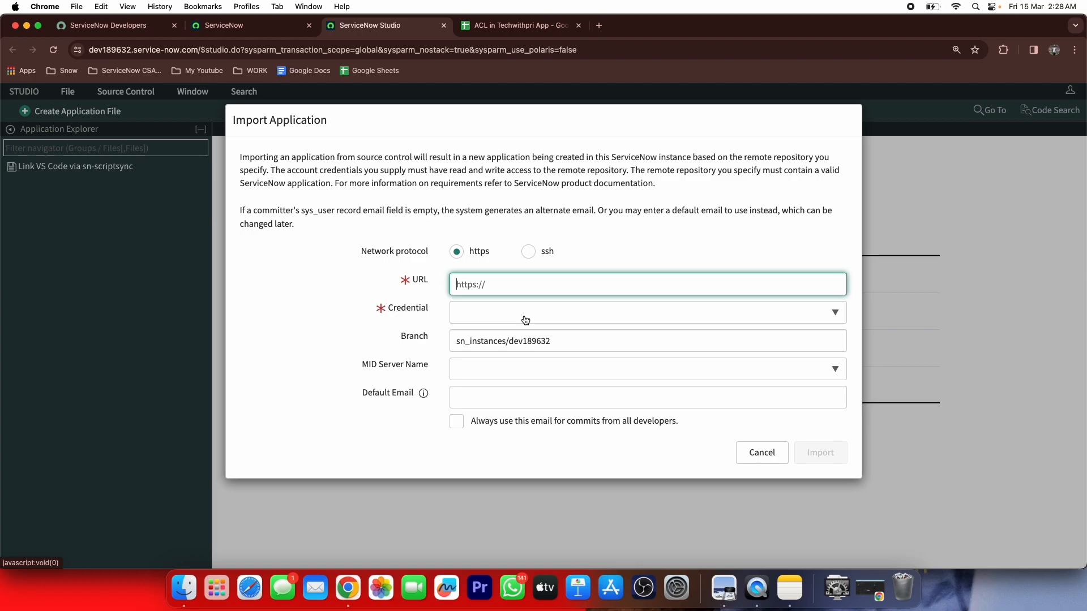
pyautogui.click(750, 452)
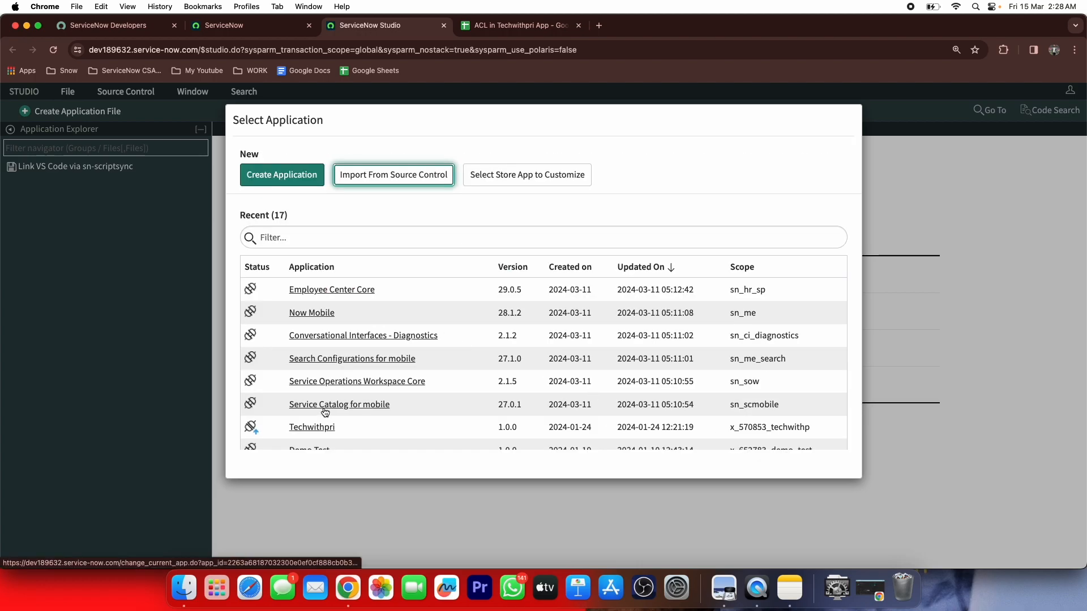
# Open Techwithpri, inspect the AI Devices table, then scroll through Device Request's 84 columns
pyautogui.click(311, 428)
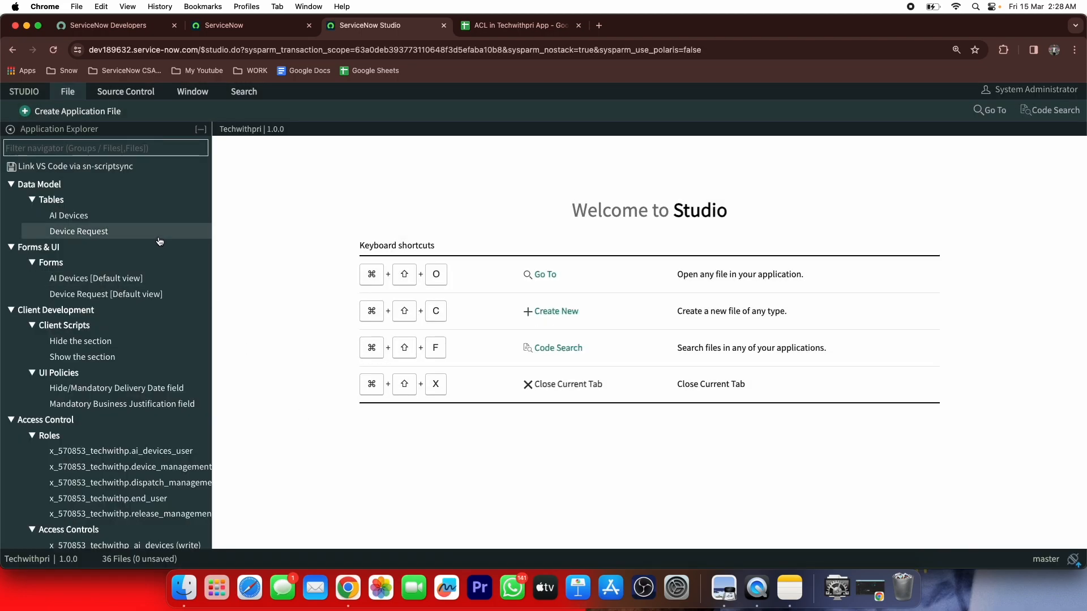
pyautogui.click(117, 220)
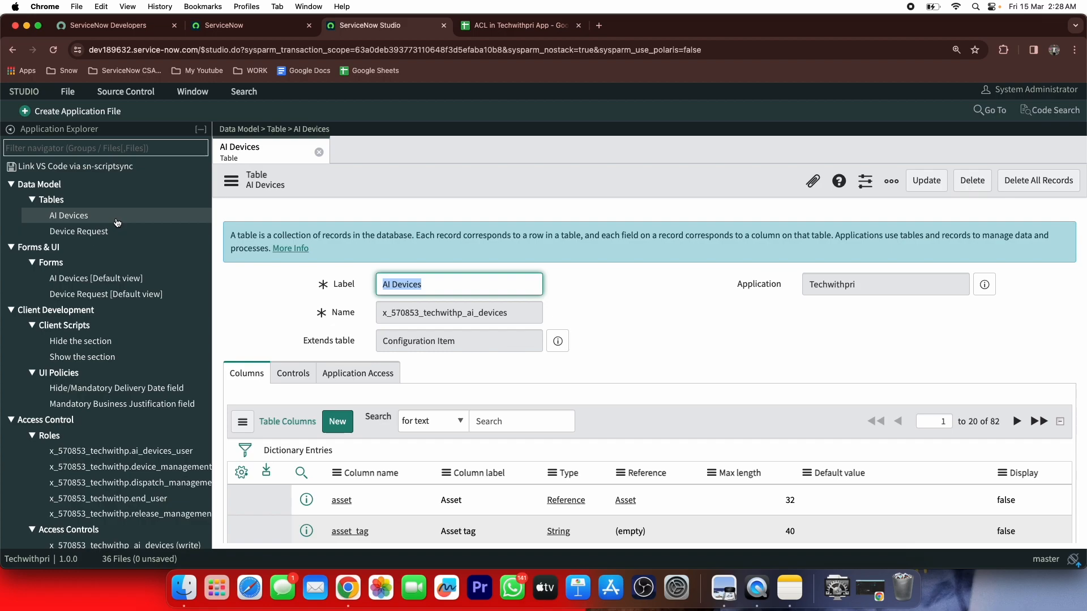
pyautogui.click(111, 229)
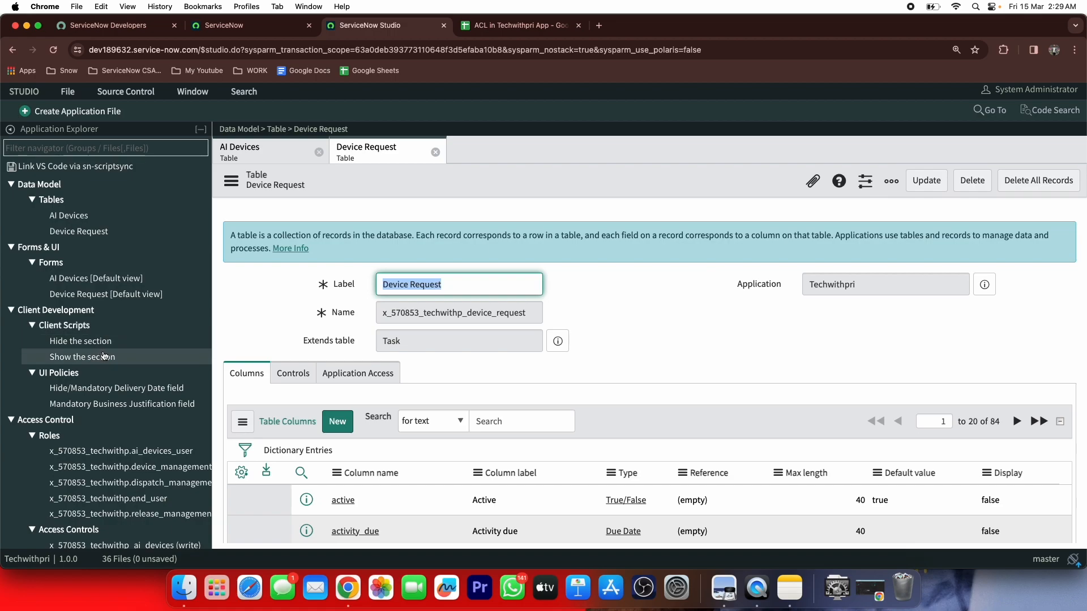
pyautogui.scroll(-5, 104, 389)
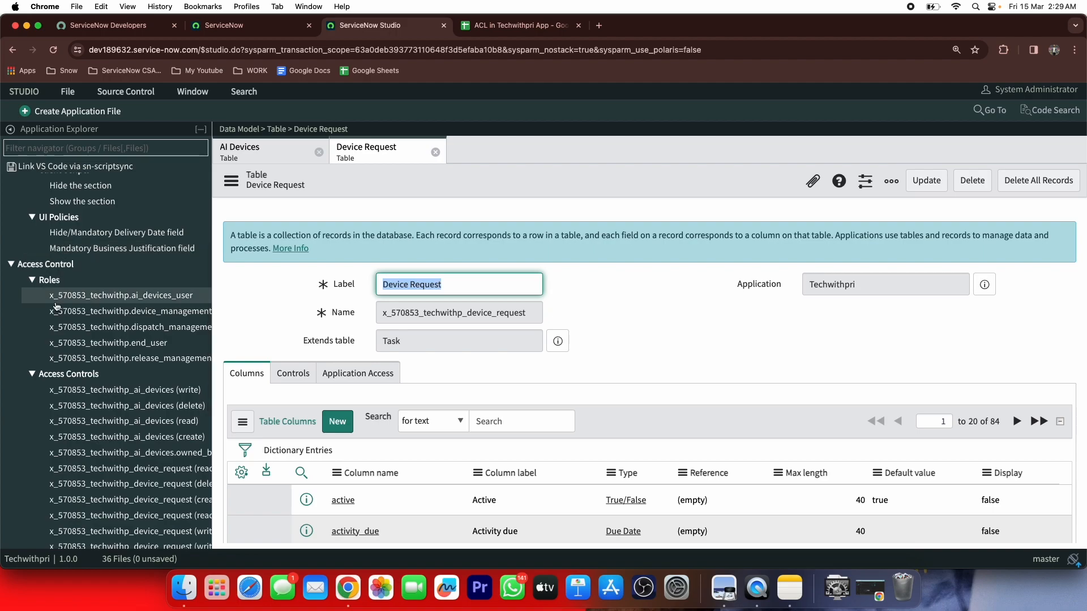
pyautogui.scroll(-5, 12, 388)
pyautogui.scroll(-3, 11, 389)
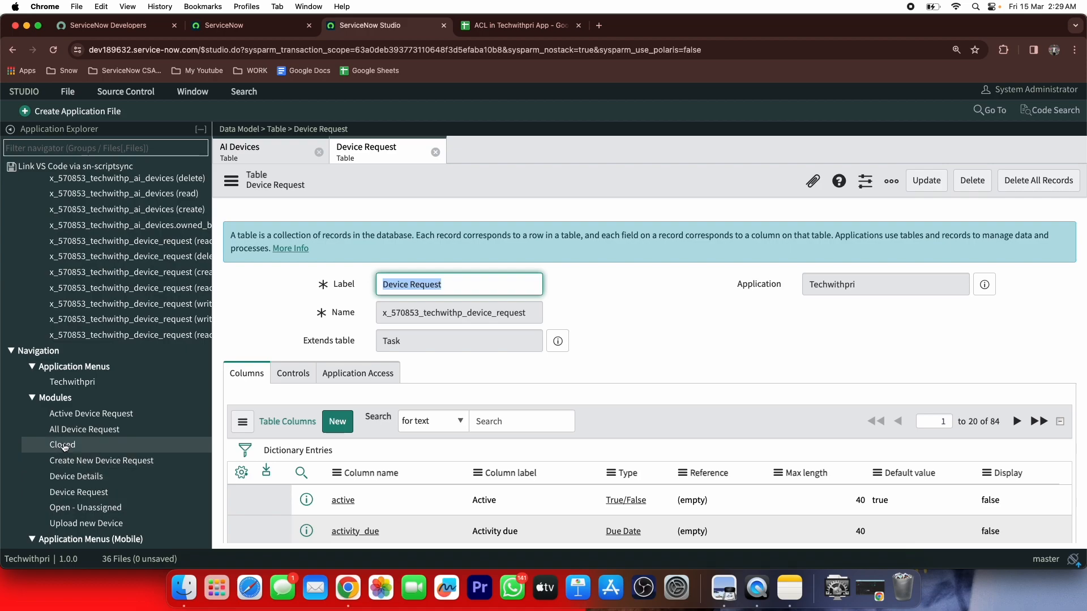
pyautogui.scroll(-2, 62, 444)
pyautogui.scroll(13, 64, 446)
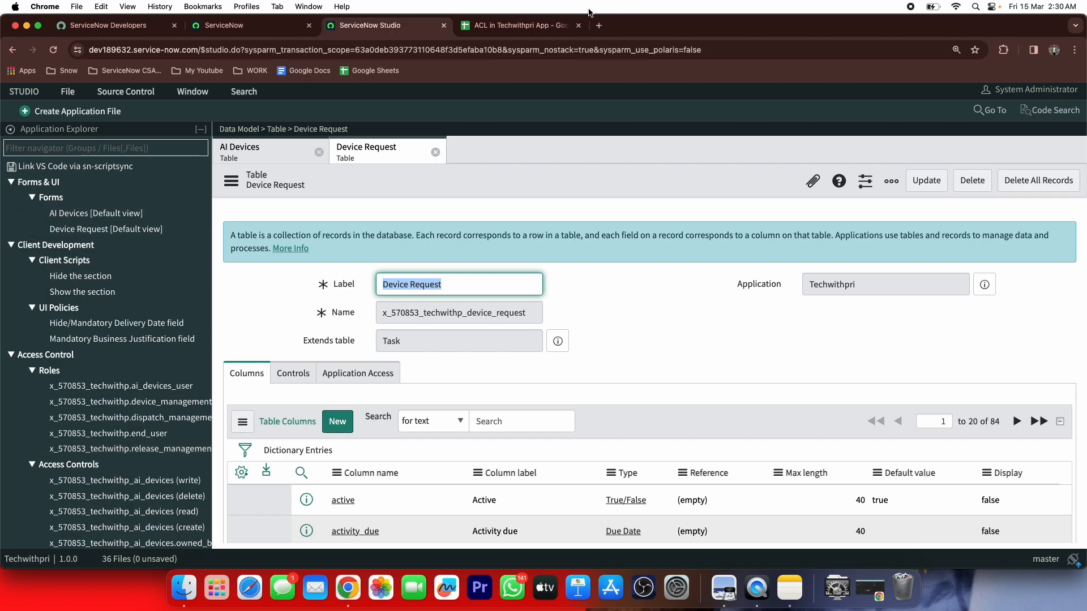
# Switch to the spreadsheet and review the Requestor Name field's type and details
pyautogui.click(545, 26)
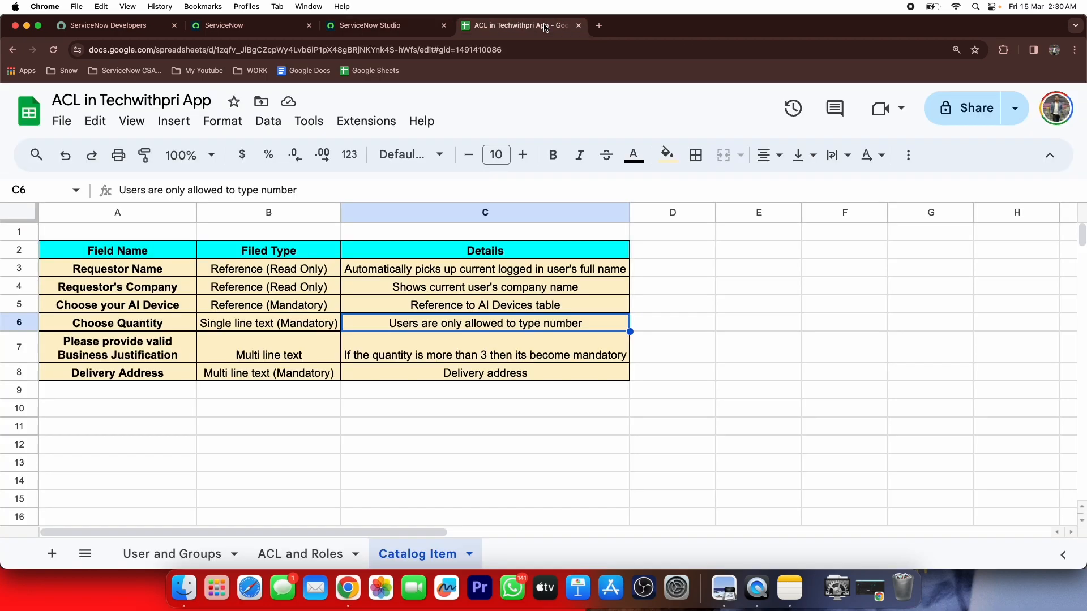
pyautogui.click(281, 395)
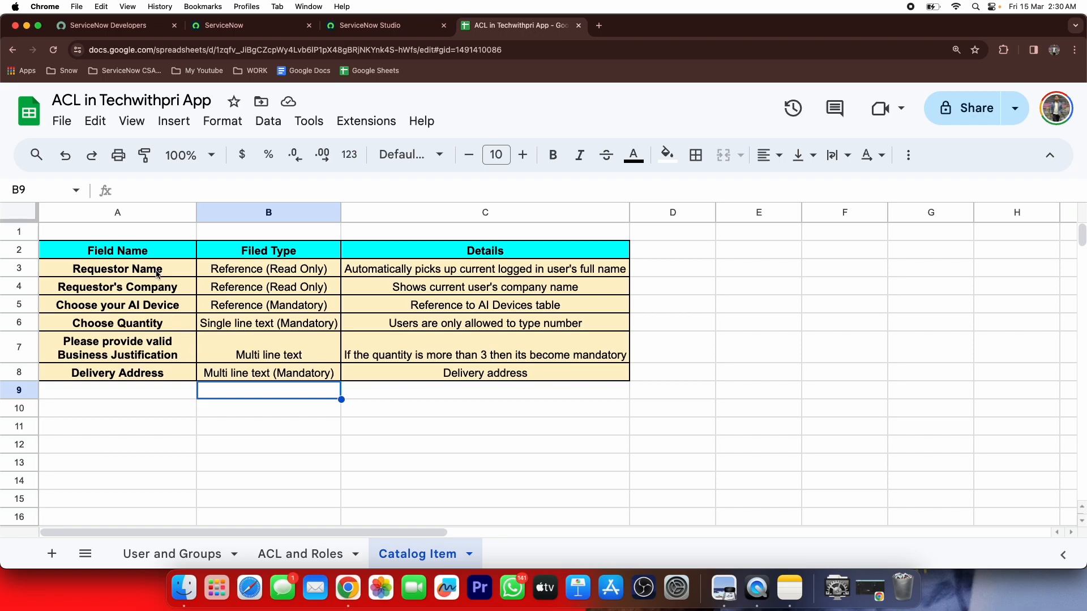
pyautogui.click(158, 271)
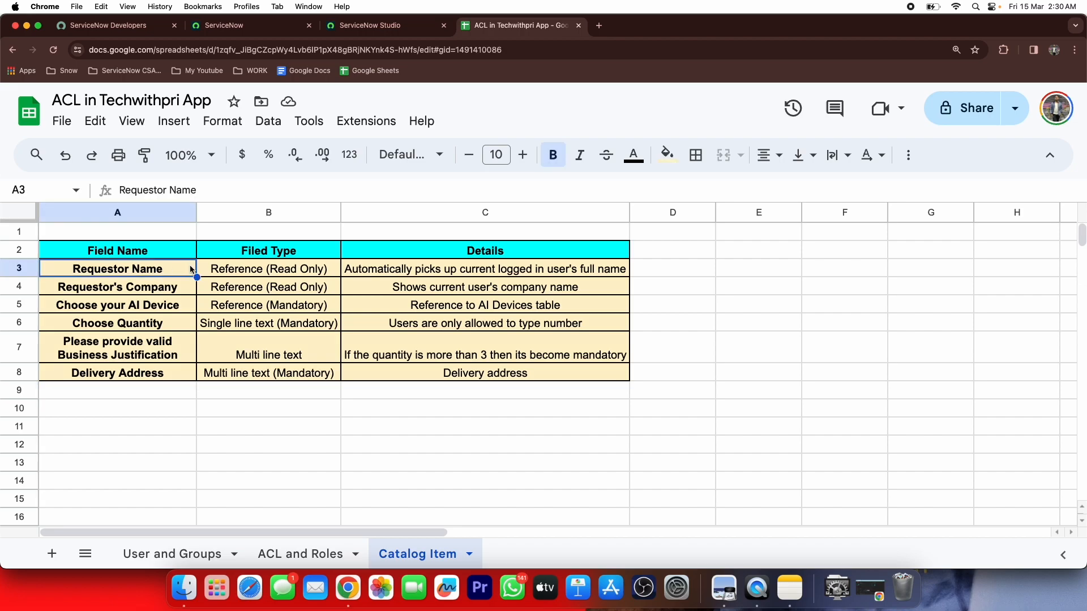
pyautogui.click(215, 268)
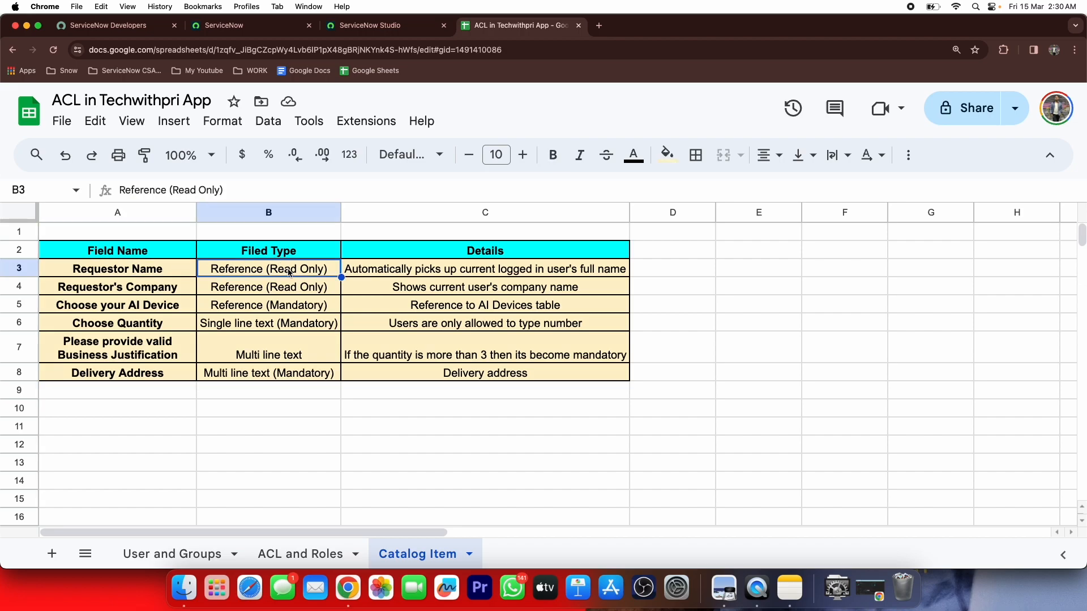
pyautogui.click(398, 276)
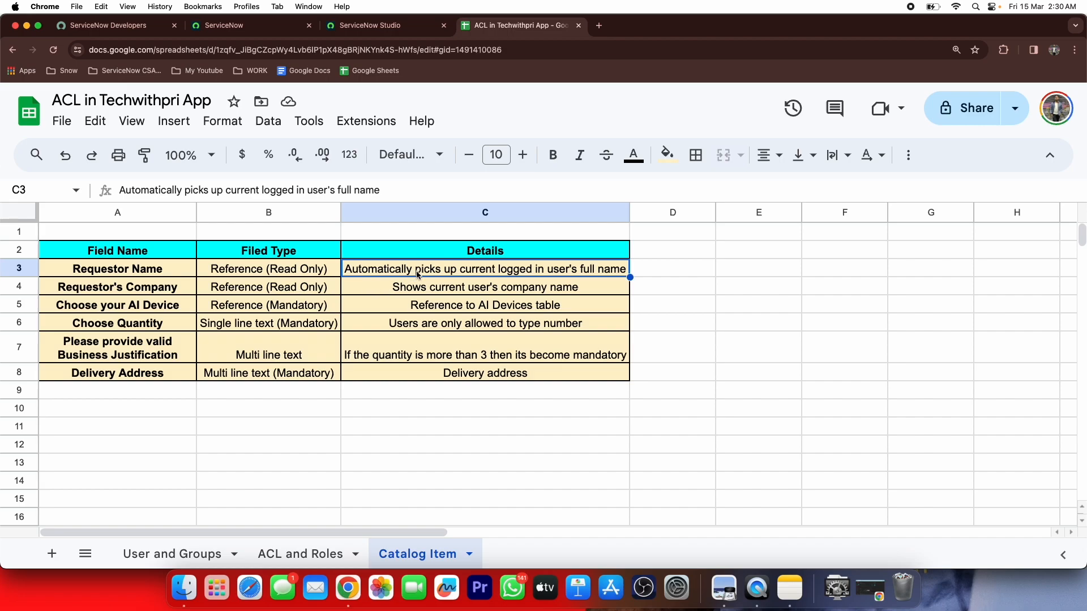
# Review the Requestor's Company field details and the Choose your AI Device entry
pyautogui.click(100, 293)
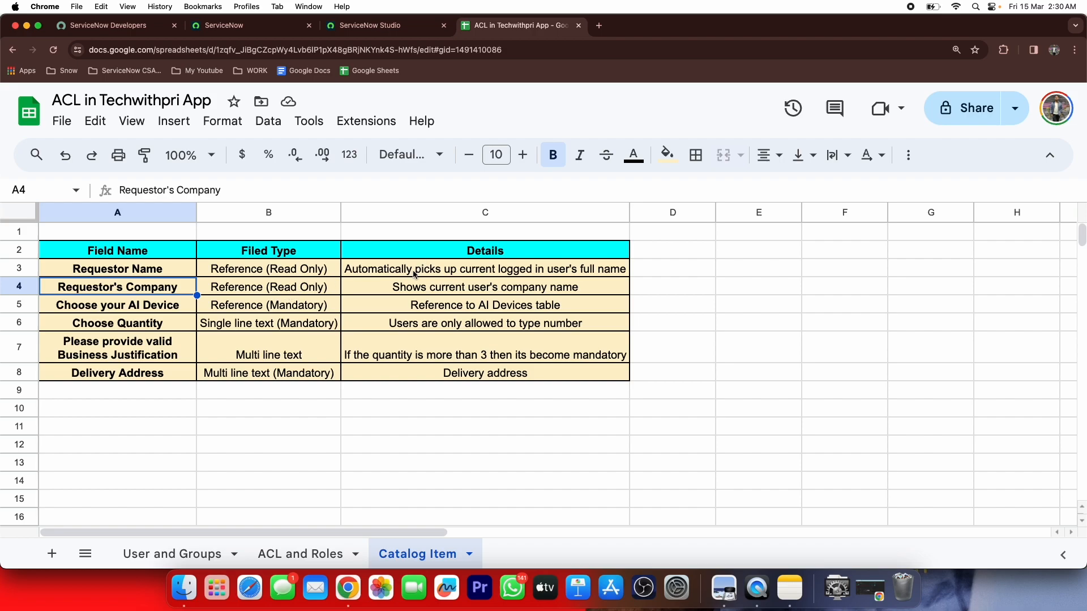
pyautogui.click(316, 291)
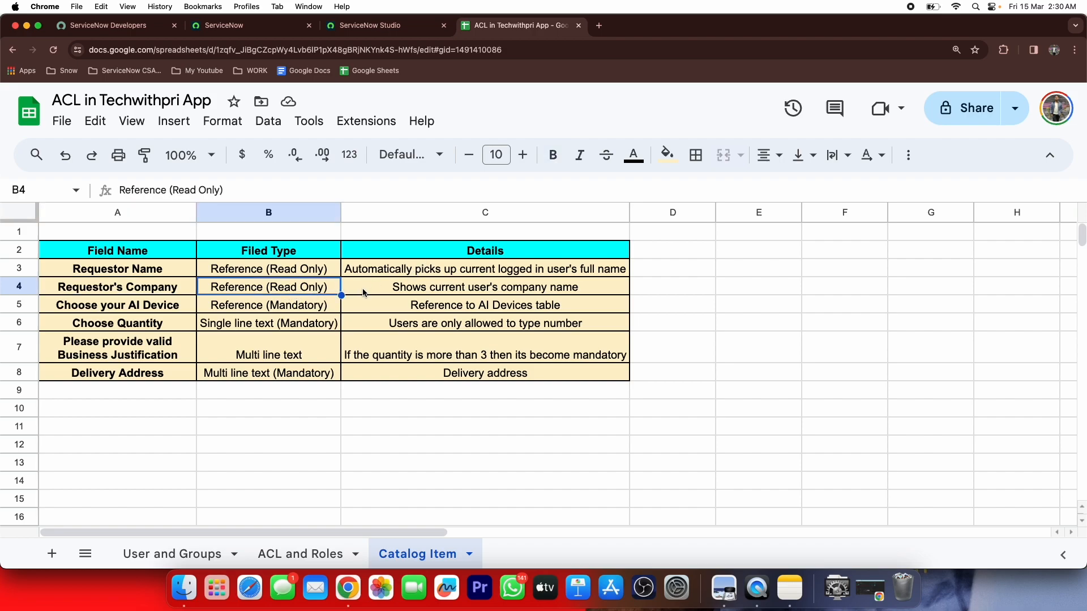
pyautogui.click(435, 298)
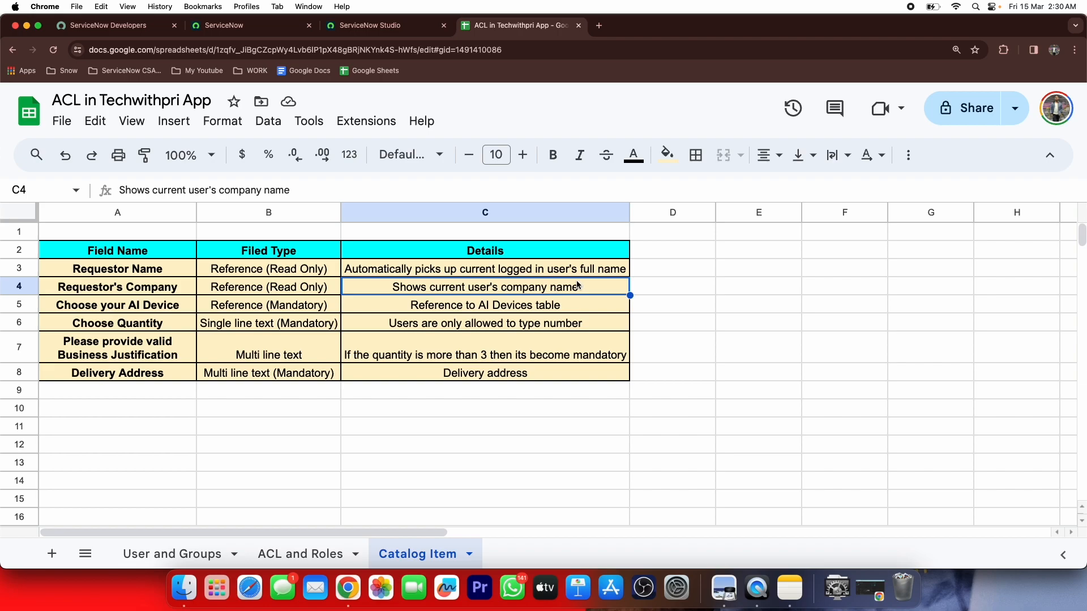
pyautogui.click(148, 305)
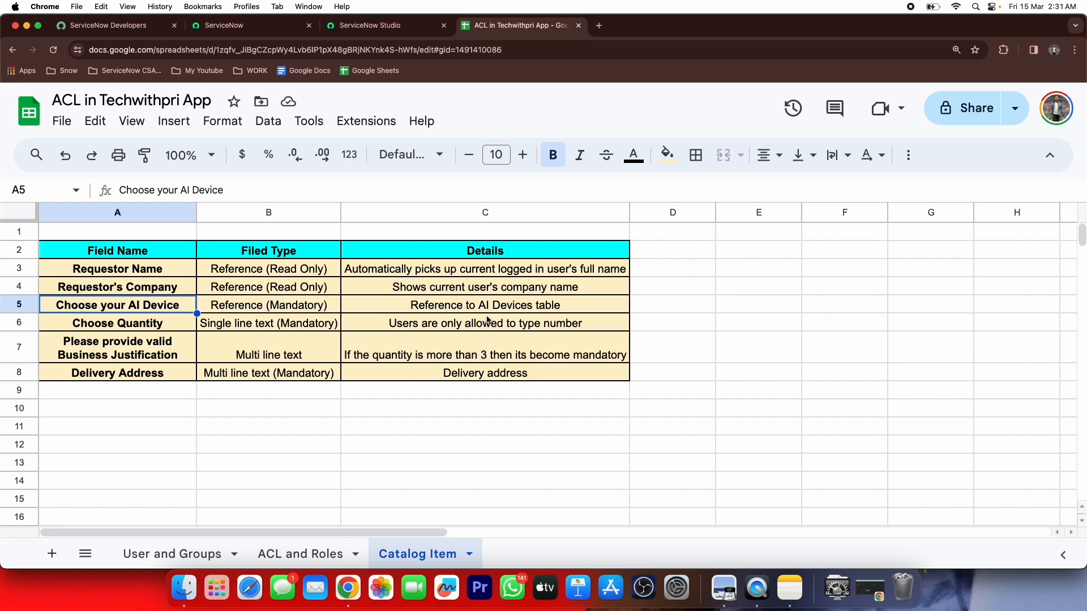
# Review the numbers-only Choose Quantity rule and the justification rule for quantities above 3
pyautogui.click(124, 325)
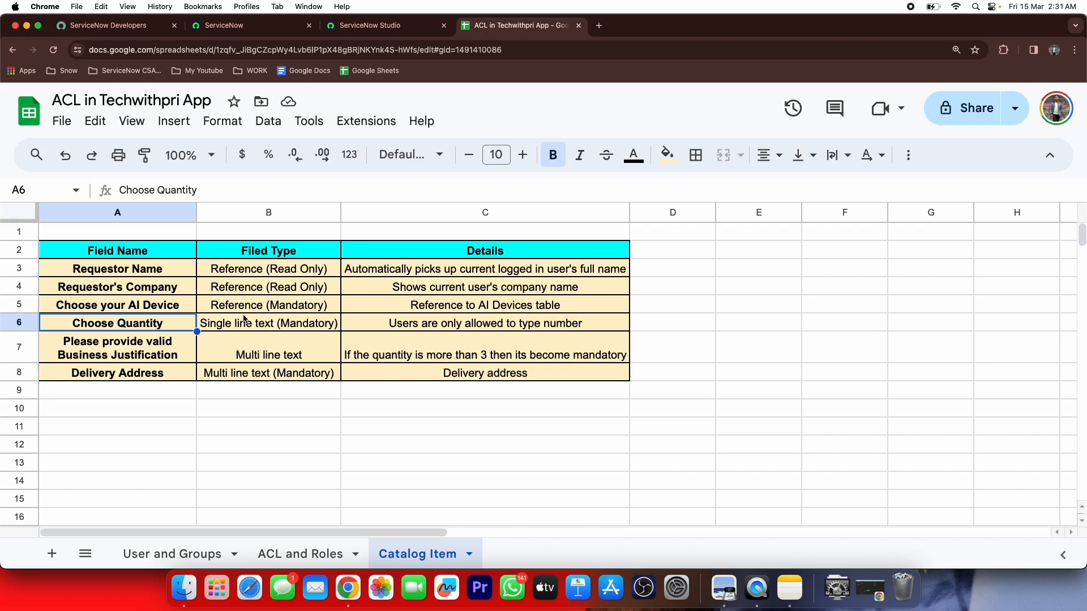
pyautogui.click(262, 329)
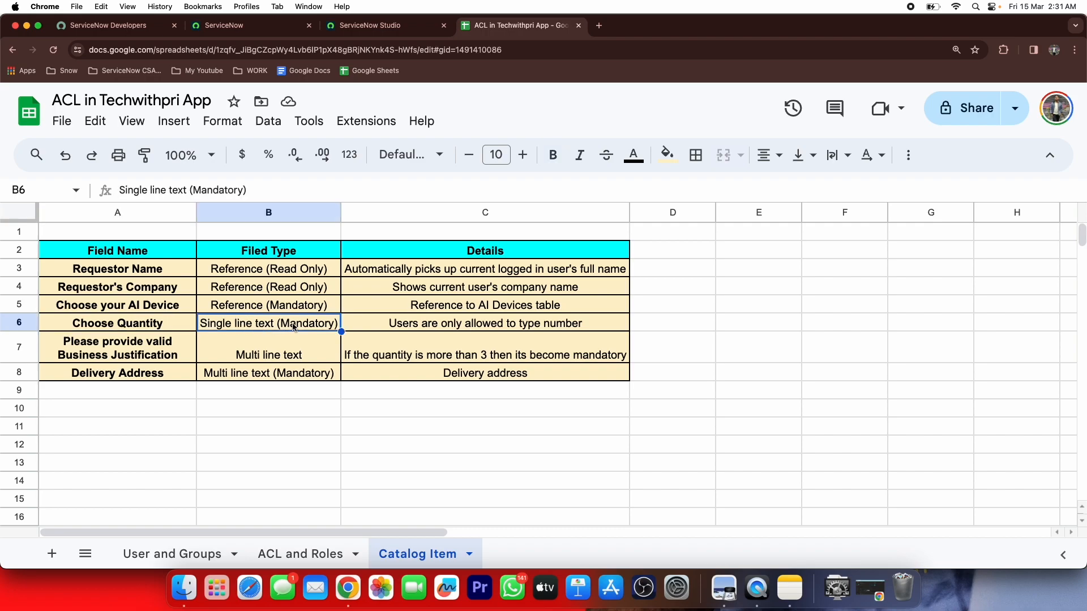
pyautogui.click(402, 329)
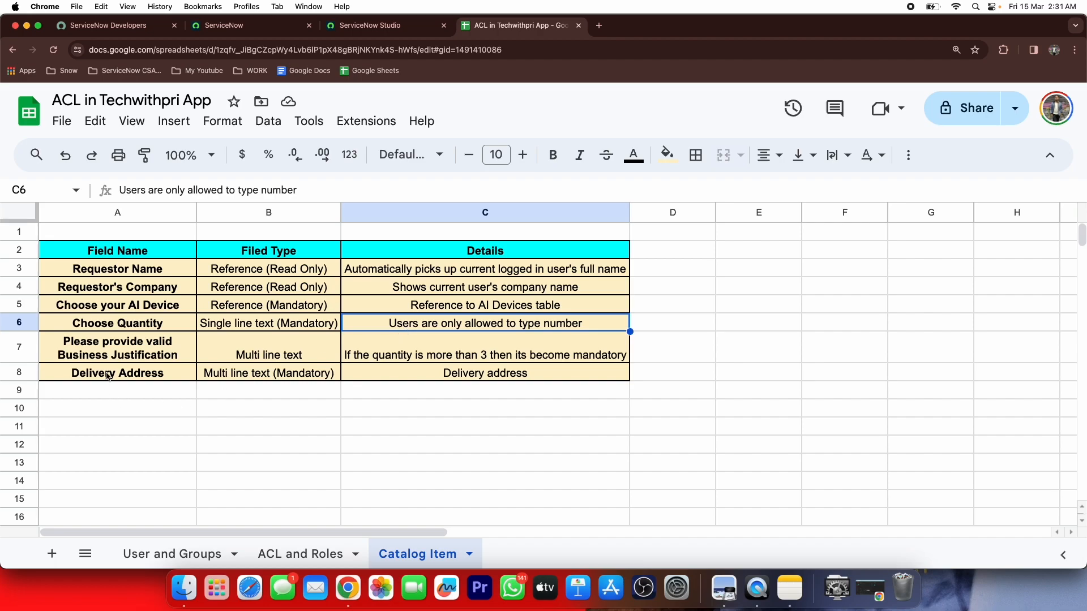
pyautogui.click(117, 349)
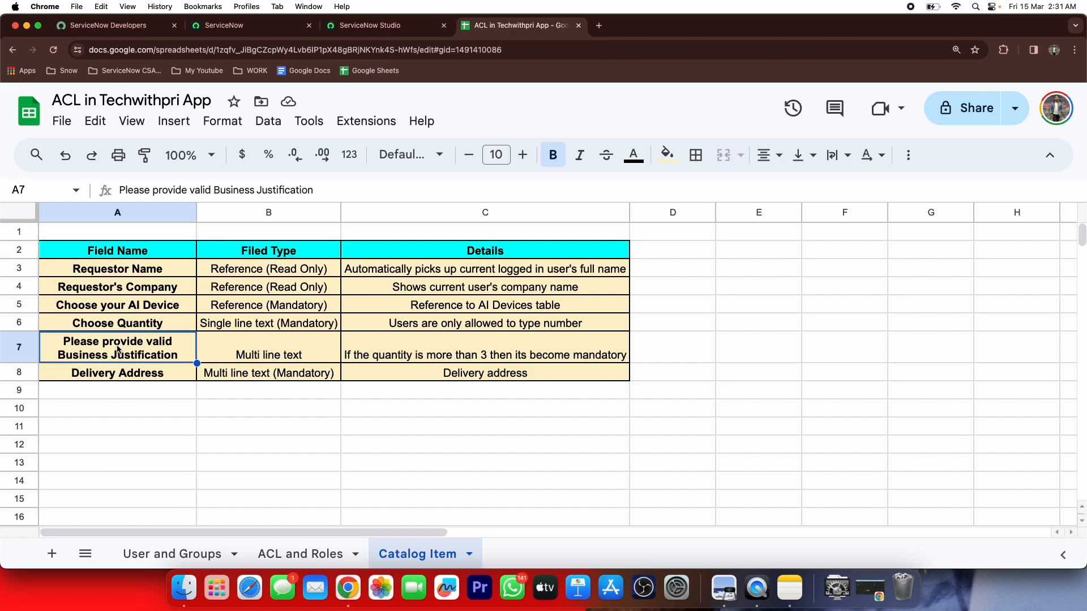
pyautogui.click(386, 353)
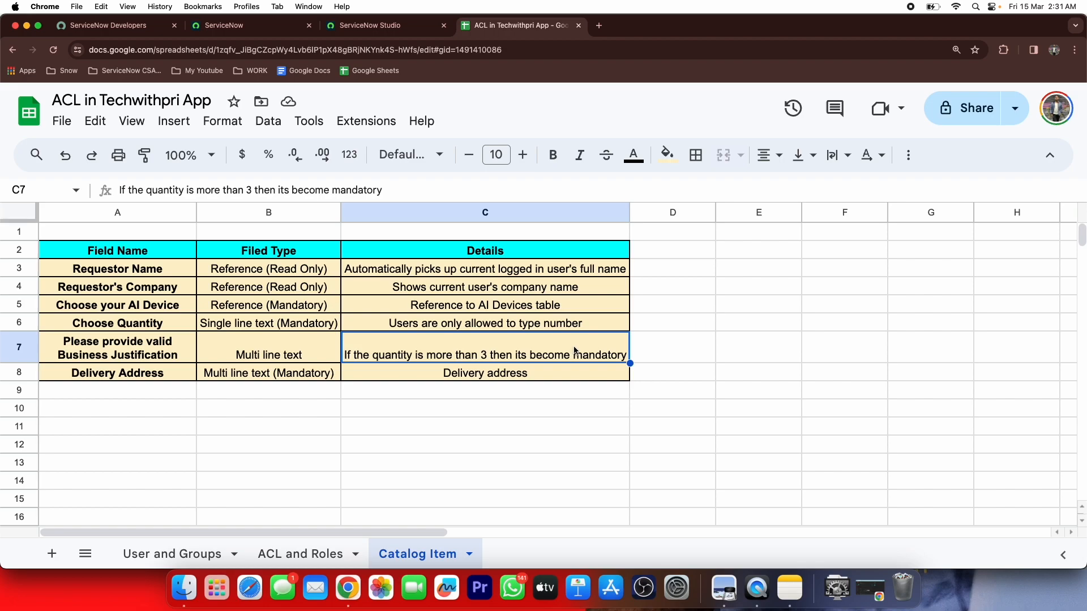
# Review the Delivery Address field details, then return to ServiceNow Studio
pyautogui.click(131, 379)
pyautogui.click(266, 375)
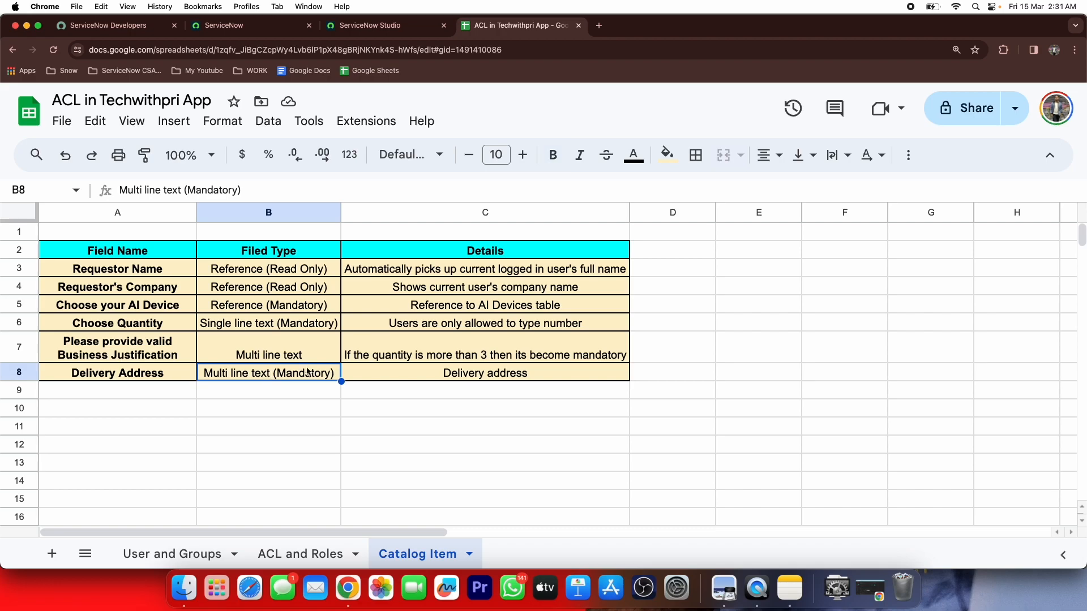
pyautogui.click(407, 369)
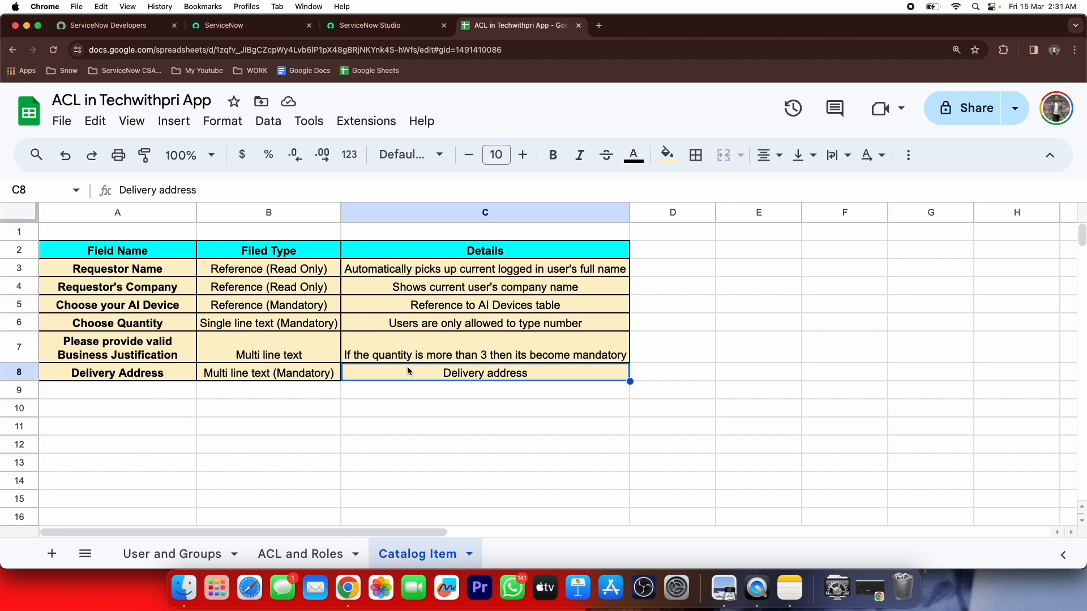
pyautogui.click(339, 23)
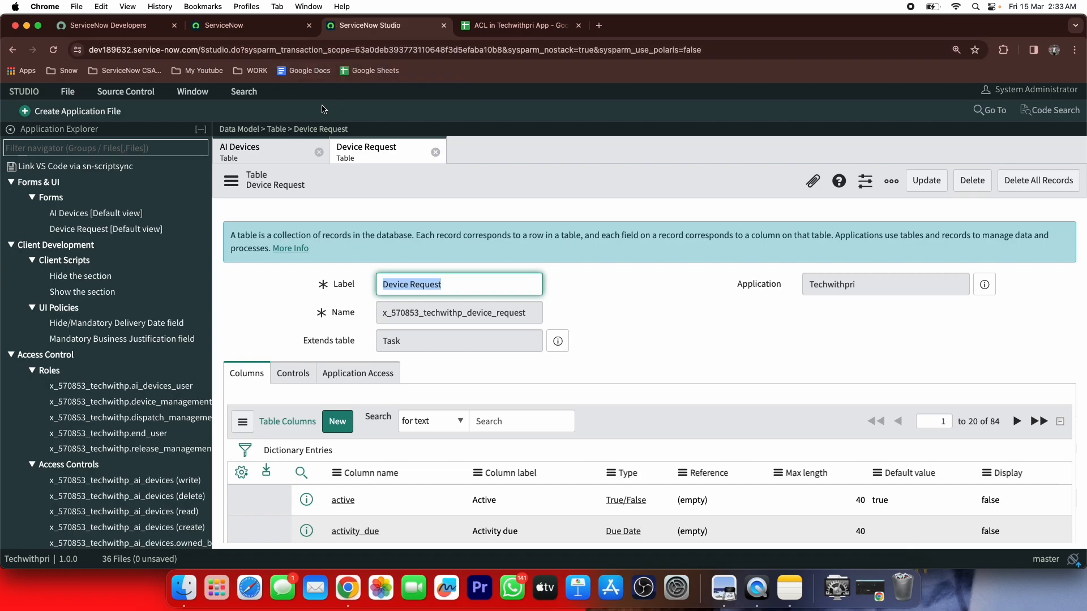
# Close both table tabs and create a Catalog Item file, found by searching 'cata'
pyautogui.click(319, 152)
pyautogui.click(318, 153)
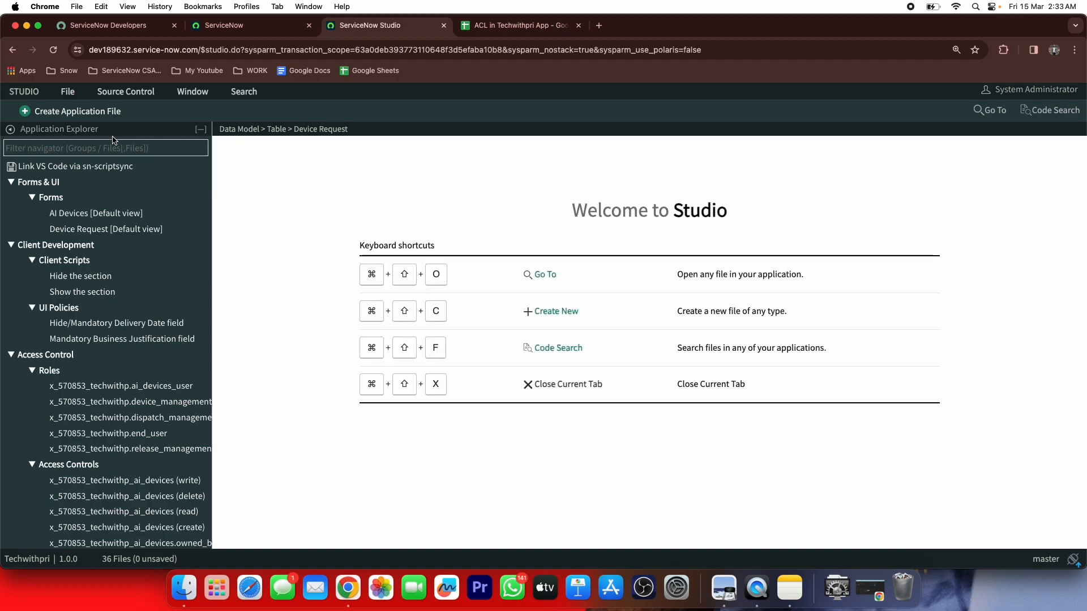
pyautogui.click(107, 116)
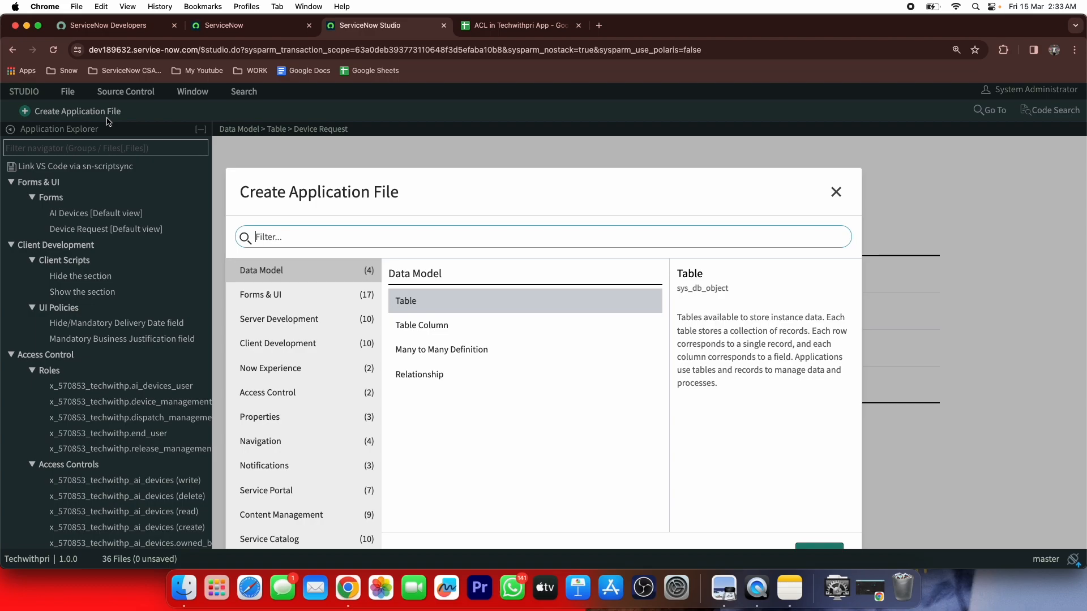
pyautogui.write('cata')
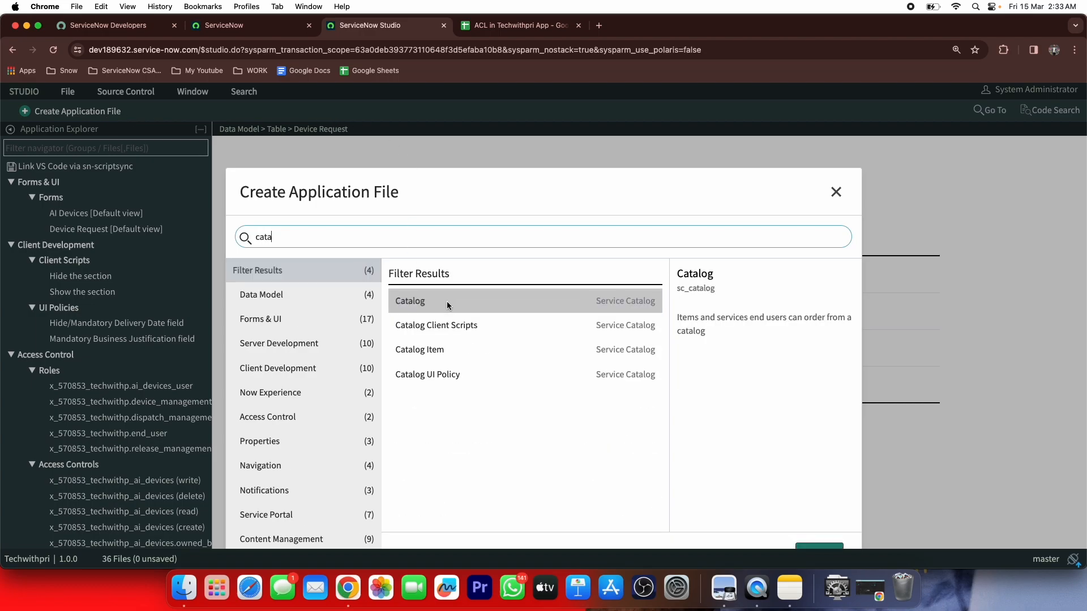
pyautogui.click(469, 350)
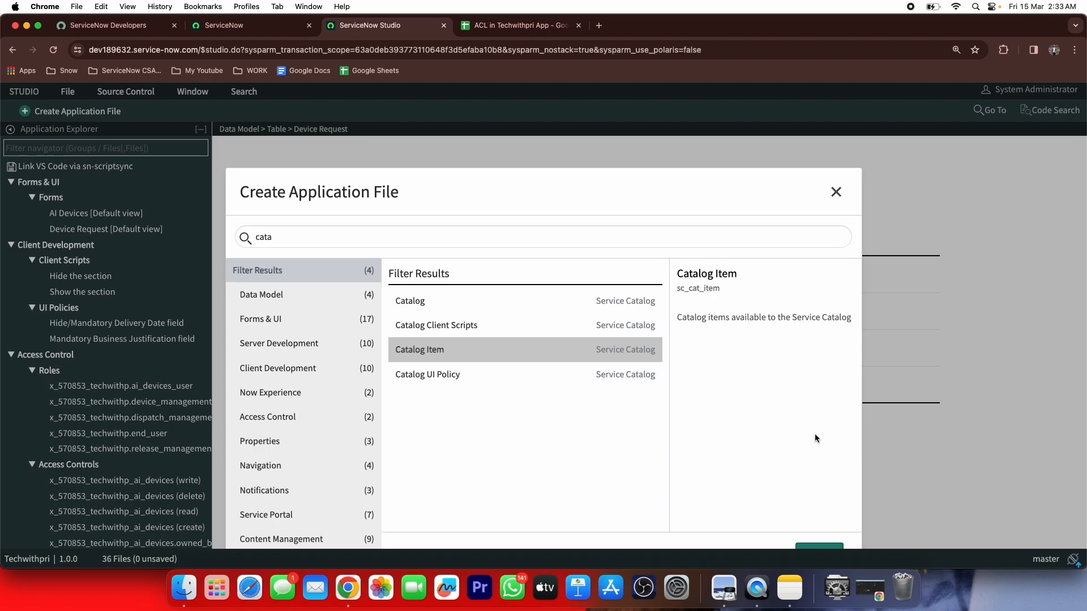
pyautogui.click(956, 50)
pyautogui.click(908, 73)
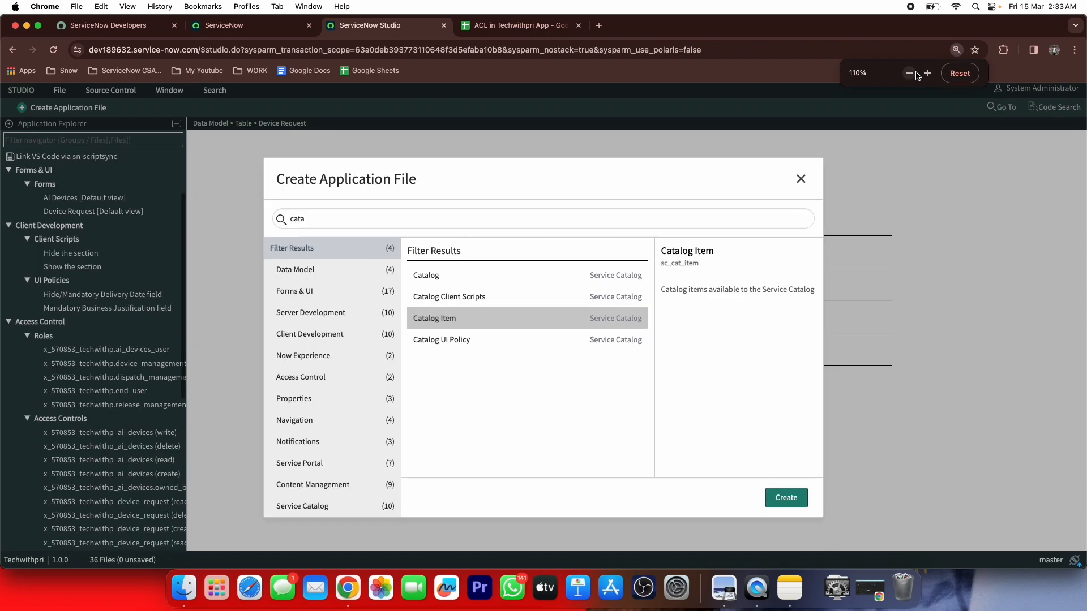
pyautogui.click(799, 497)
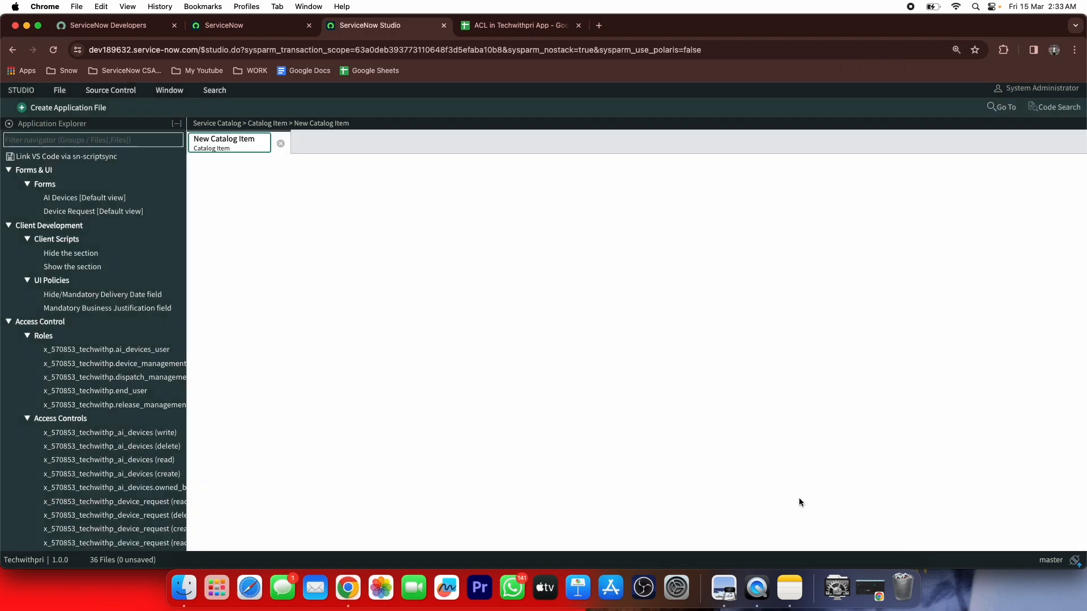
# Name the new catalog item 'Order AI Devices'
pyautogui.click(956, 51)
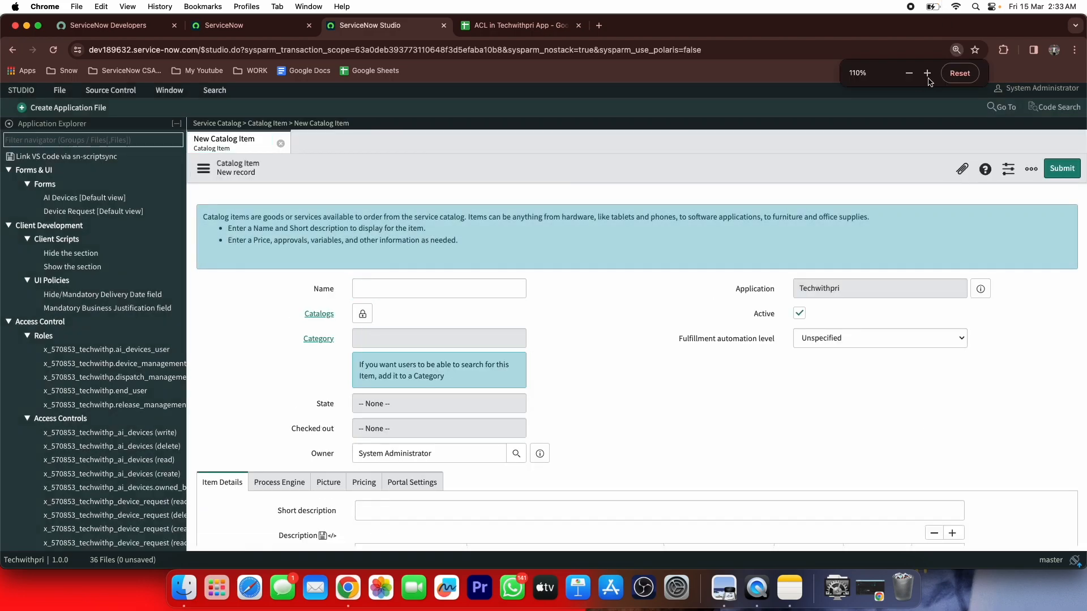
pyautogui.click(927, 74)
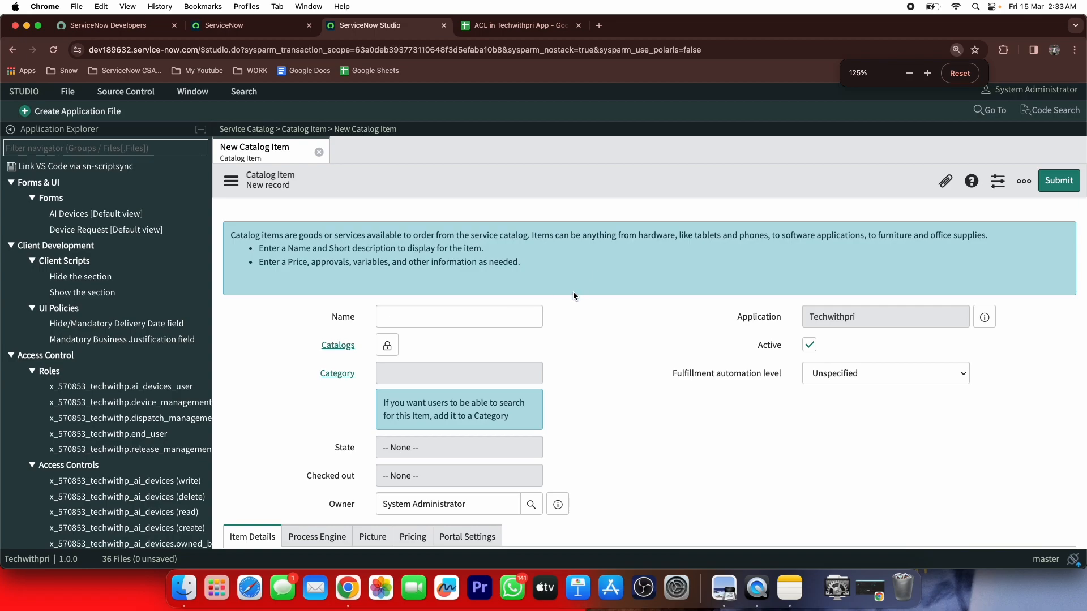
pyautogui.scroll(-6, 573, 291)
pyautogui.scroll(3, 573, 291)
pyautogui.scroll(1, 573, 293)
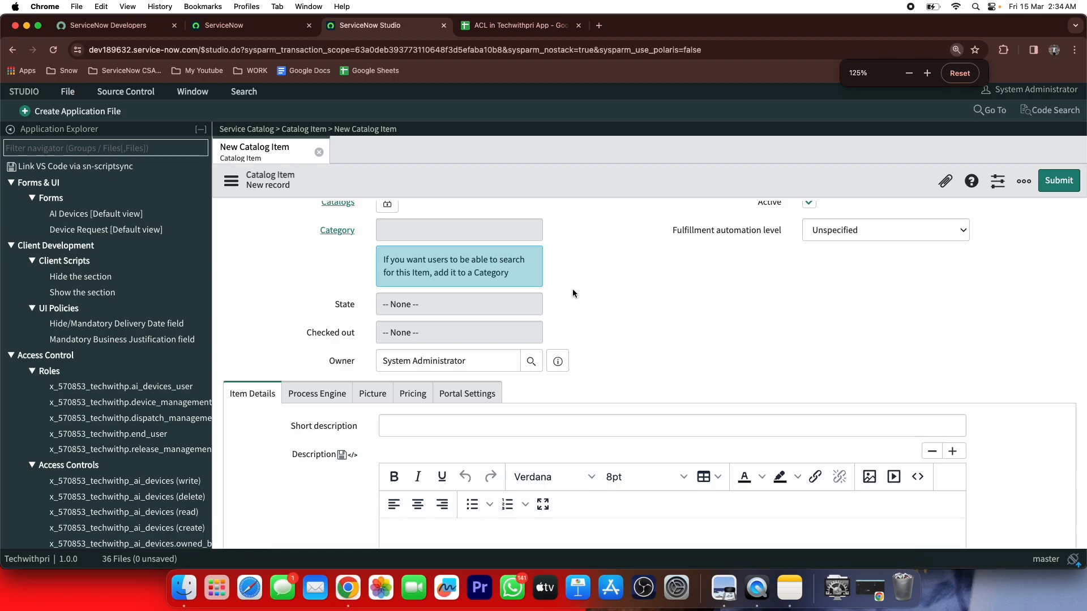
pyautogui.scroll(4, 573, 293)
pyautogui.click(448, 316)
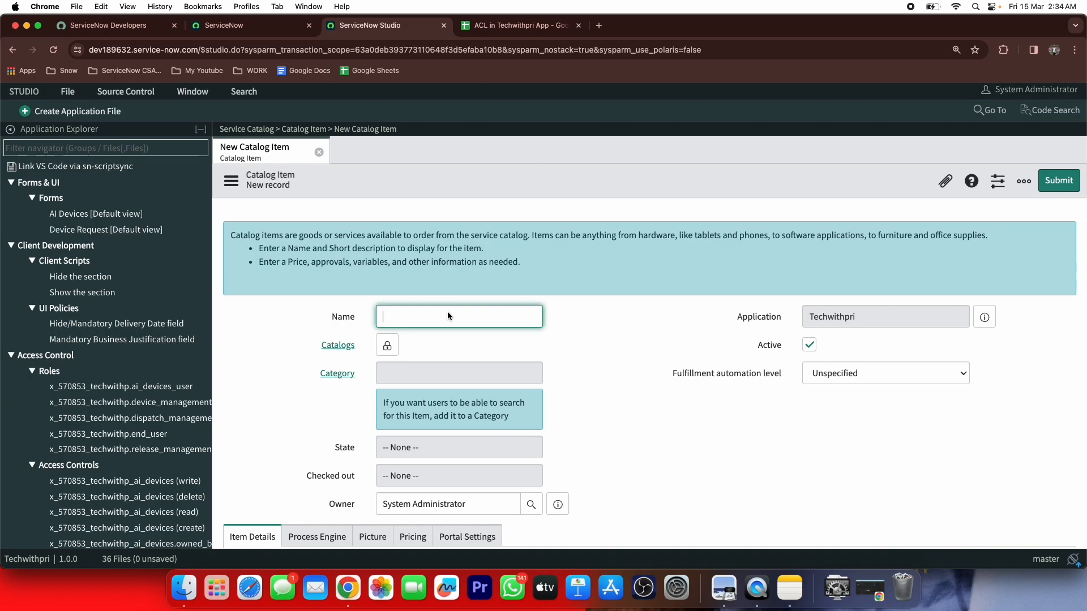
pyautogui.write('Order y')
pyautogui.write('our')
pyautogui.press('BackSpace')
pyautogui.press('BackSpace')
pyautogui.press('BackSpace')
pyautogui.press('BackSpace')
pyautogui.write('Ai  dev')
pyautogui.press('BackSpace')
pyautogui.press('BackSpace')
pyautogui.press('BackSpace')
pyautogui.write('Devices')
# Add the item to Service Catalog and set its category to Hardware
pyautogui.click(395, 347)
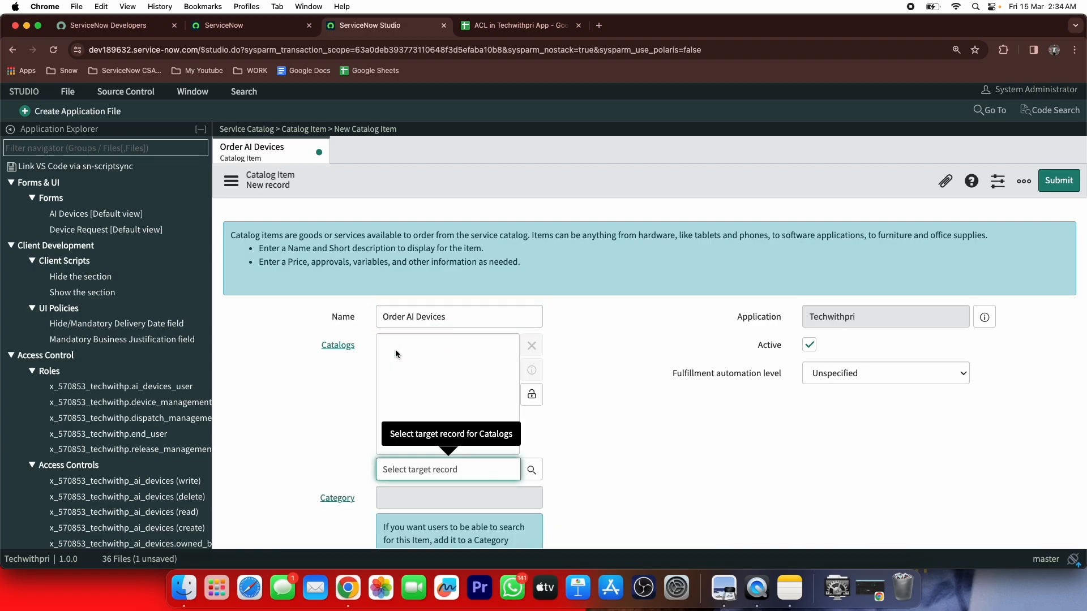
pyautogui.write('serv')
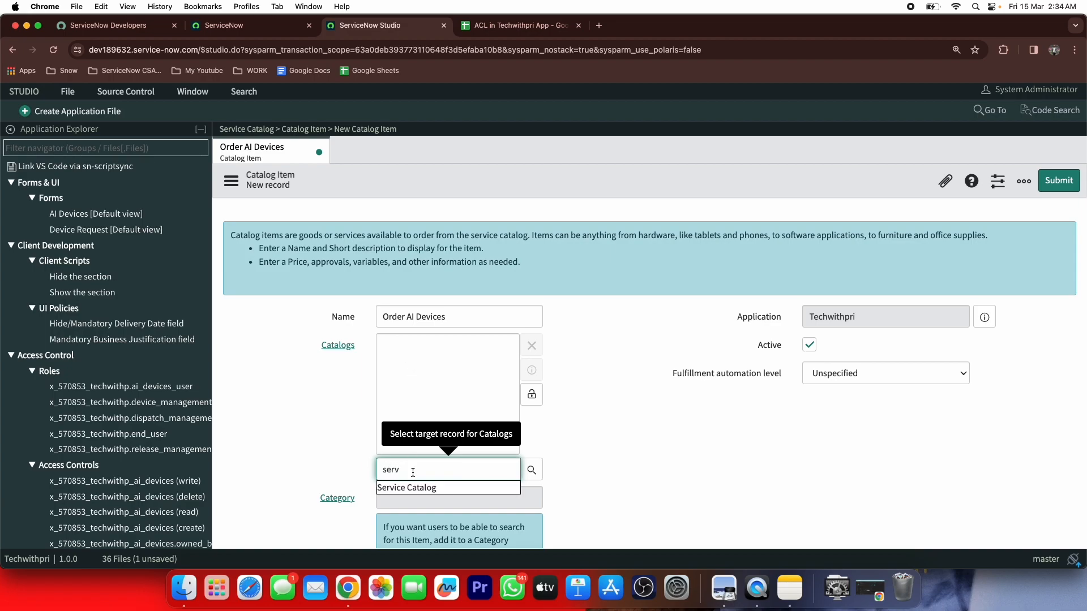
pyautogui.click(403, 488)
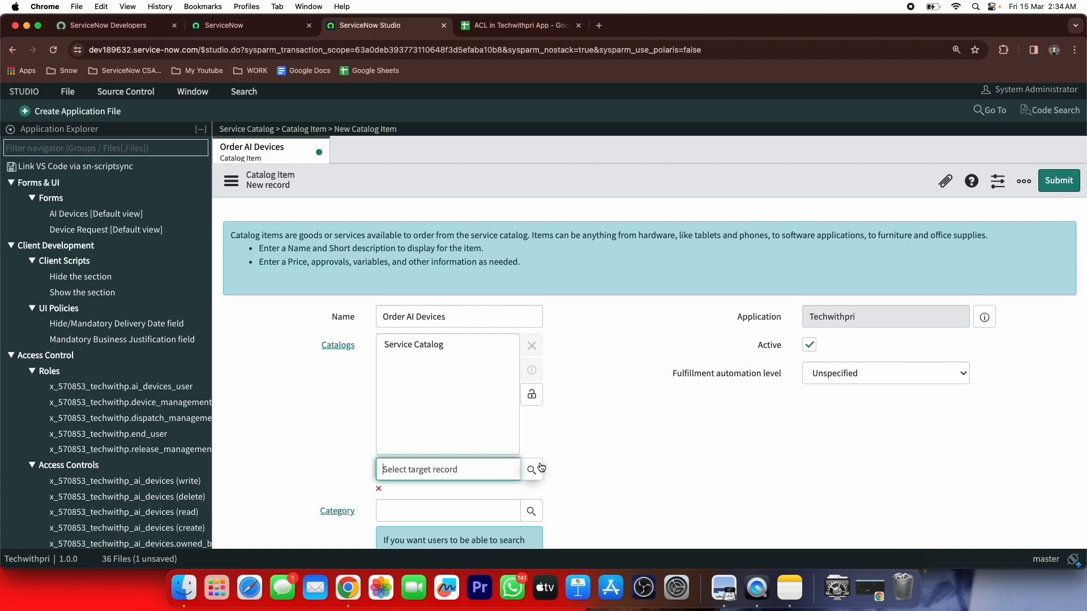
pyautogui.click(532, 396)
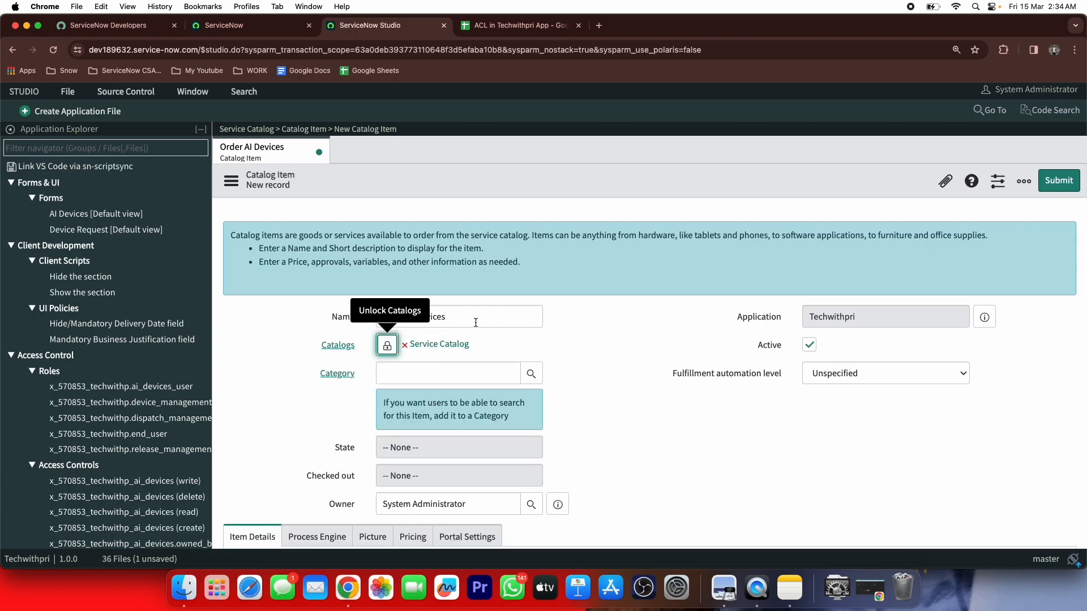
pyautogui.click(435, 378)
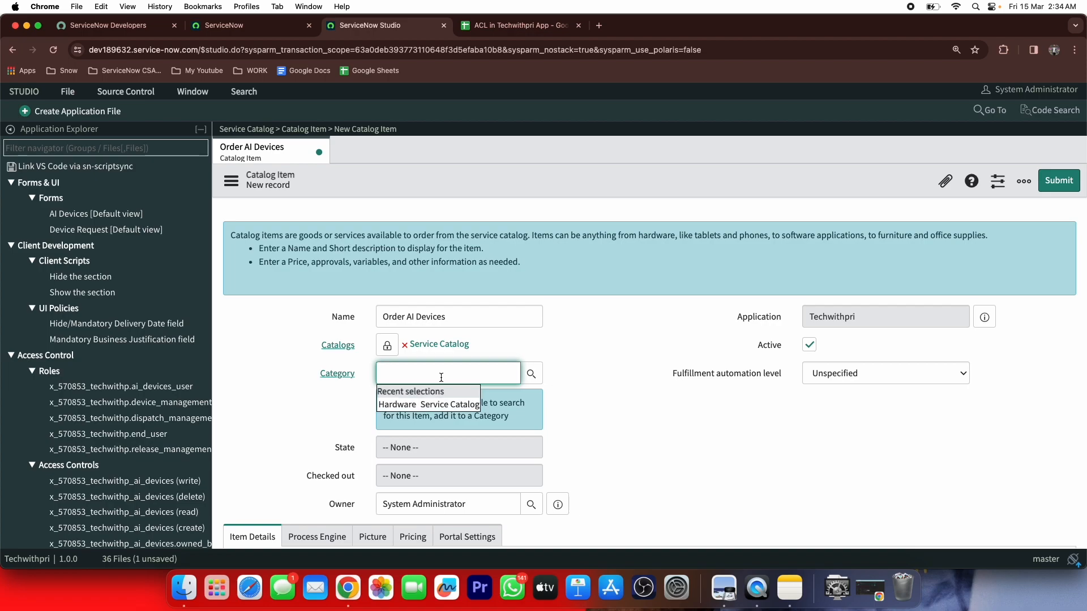
pyautogui.click(430, 404)
# Enter the short description 'You can order your AI devices from the catalog item'
pyautogui.scroll(-1, 590, 325)
pyautogui.scroll(-5, 591, 325)
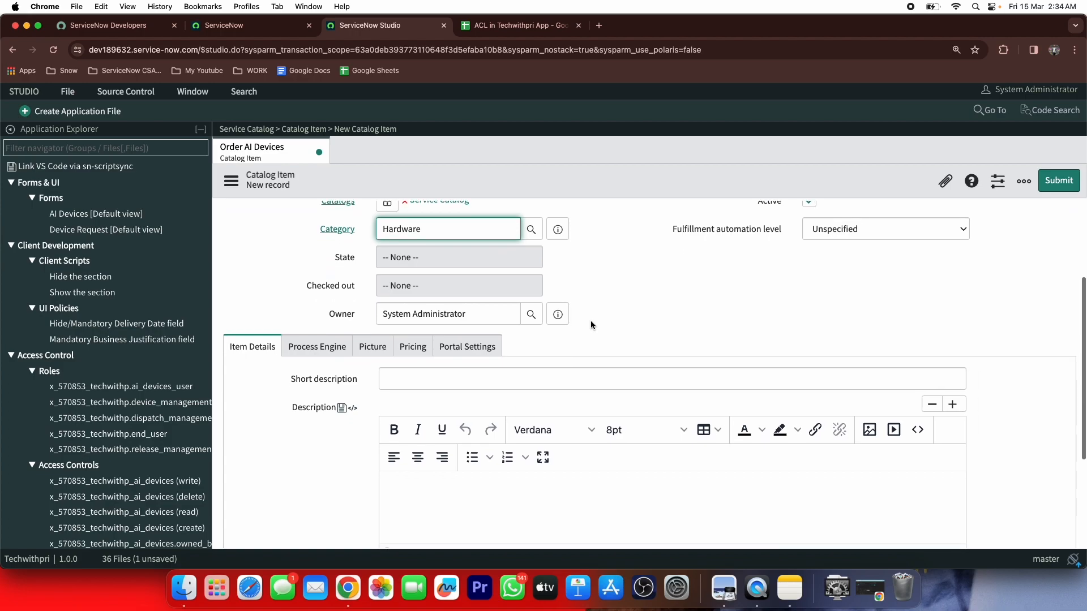
pyautogui.click(566, 300)
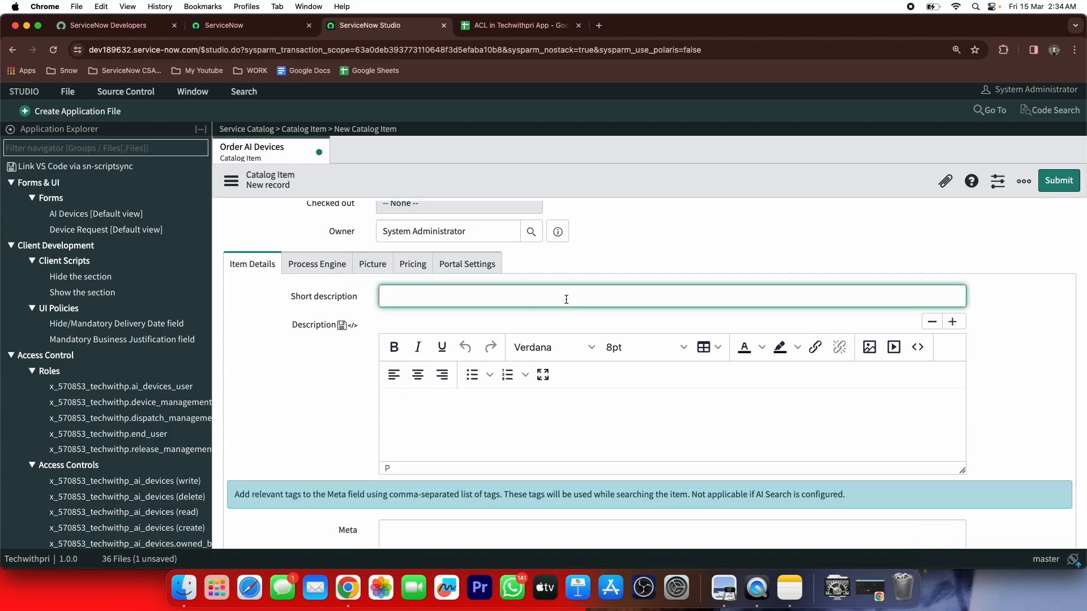
pyautogui.write('You can order your AI devices from the catalog item')
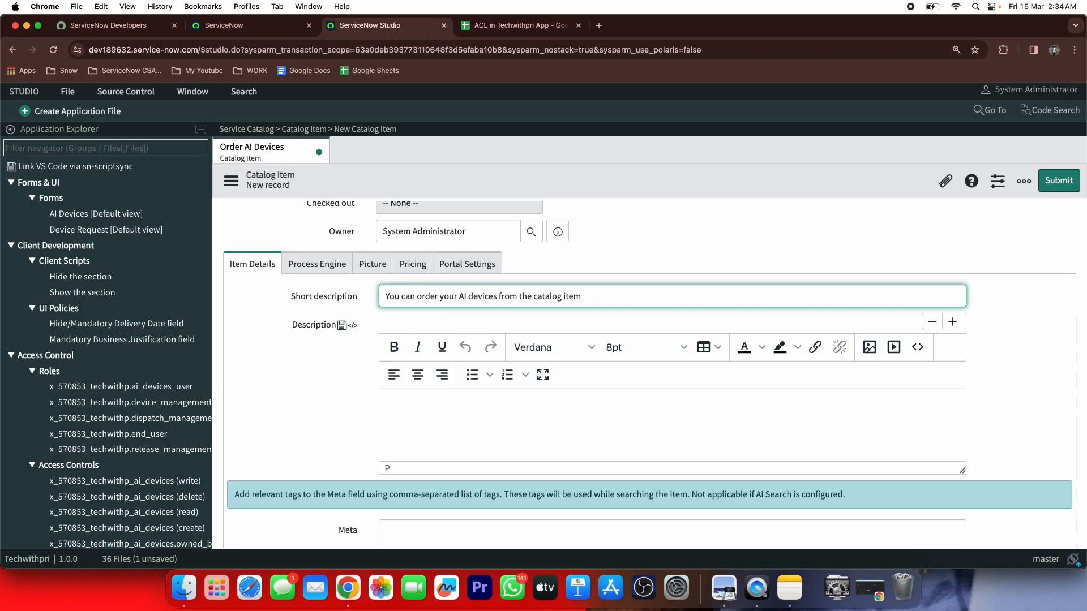
pyautogui.click(550, 407)
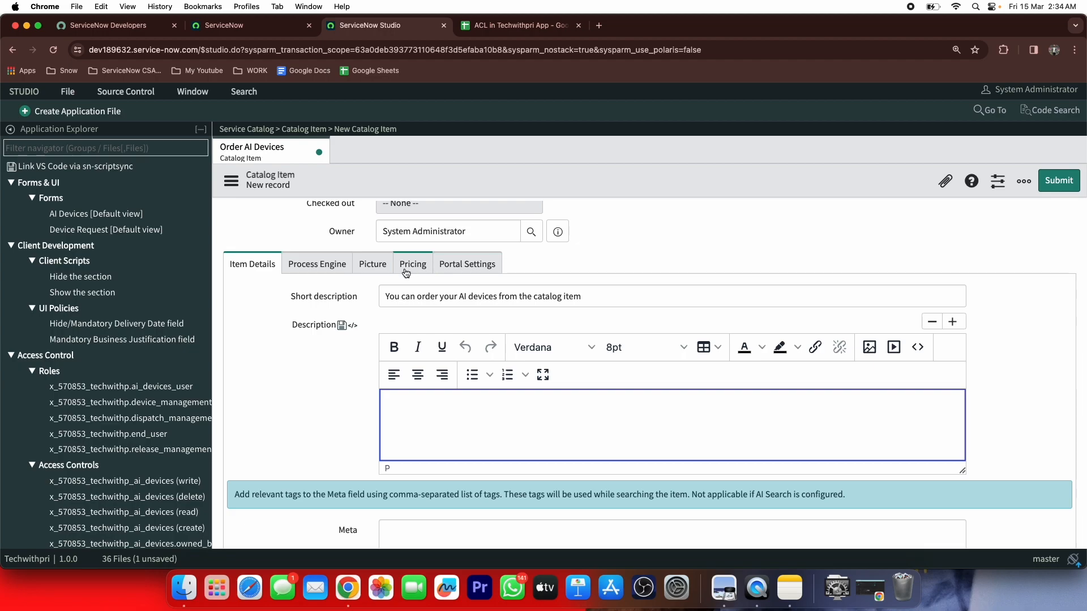
pyautogui.scroll(3, 406, 273)
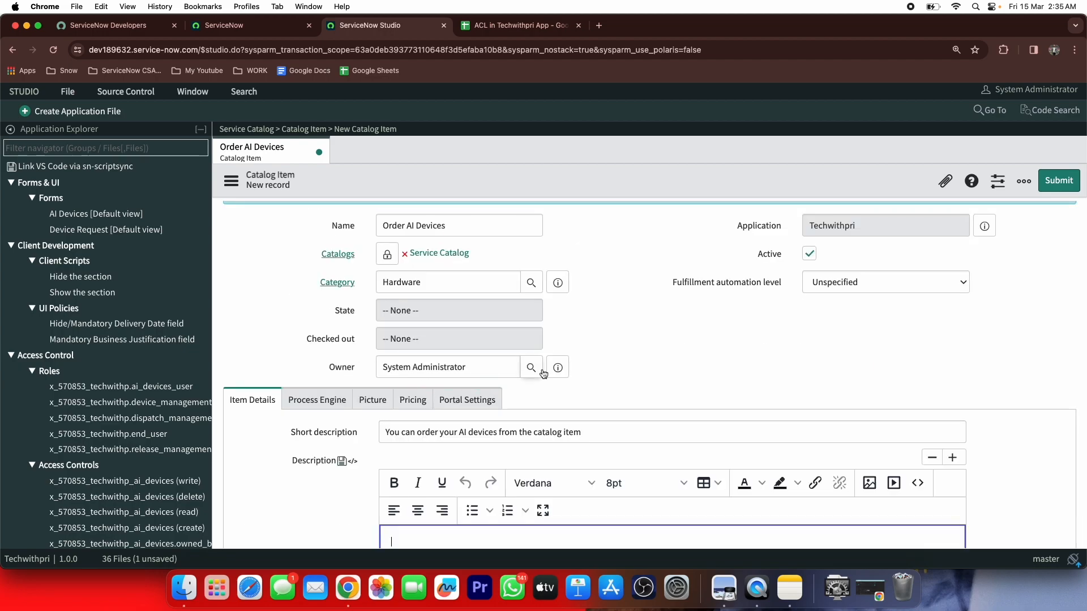
pyautogui.scroll(2, 576, 376)
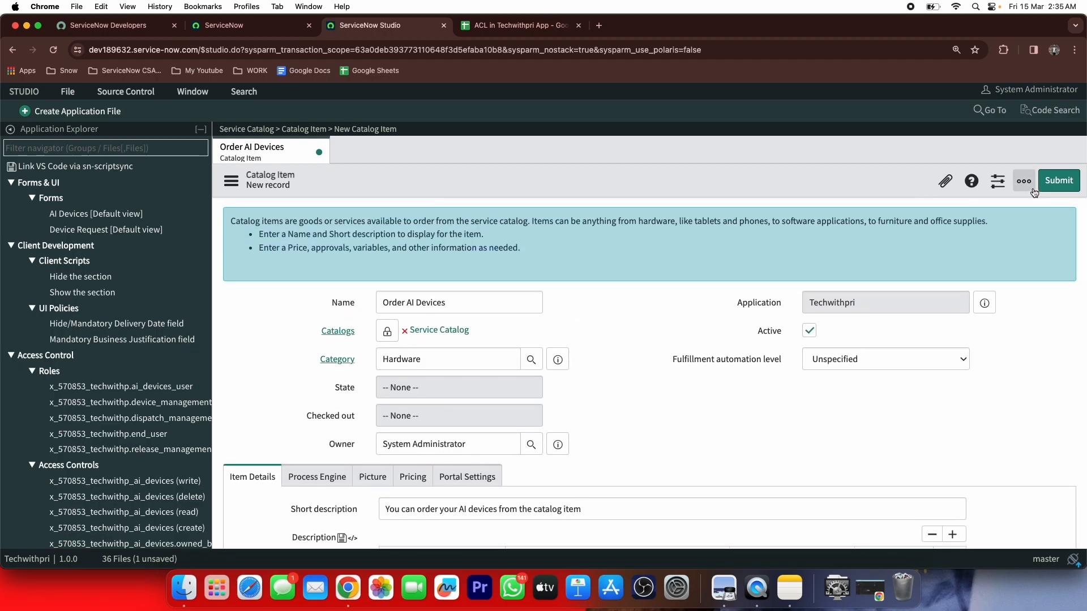
# Submit Order AI Devices, check its Variables list, and open it in Catalog Builder
pyautogui.click(1048, 186)
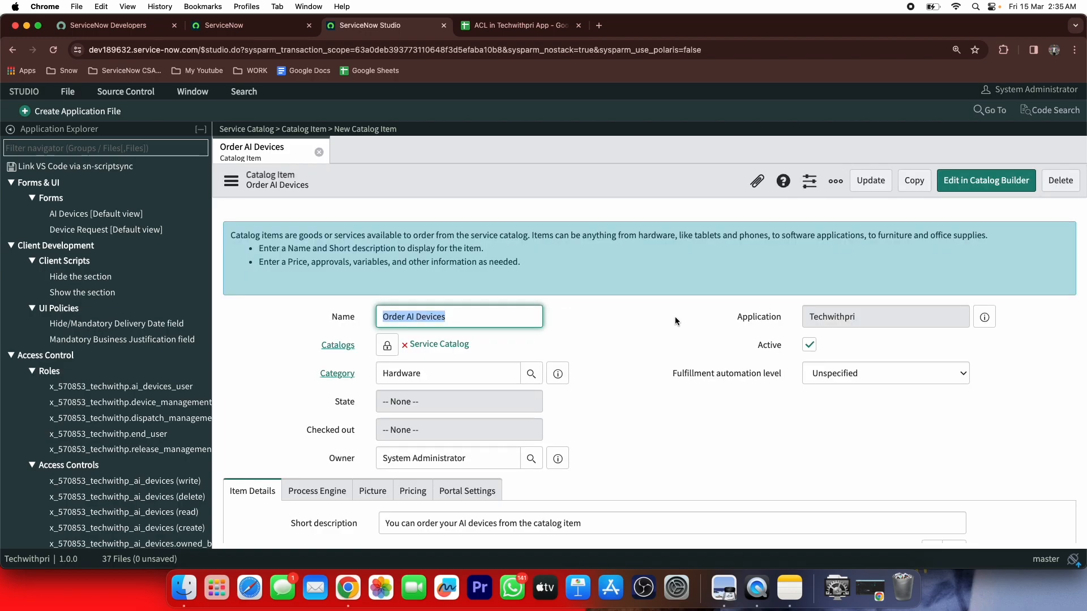
pyautogui.scroll(-15, 604, 288)
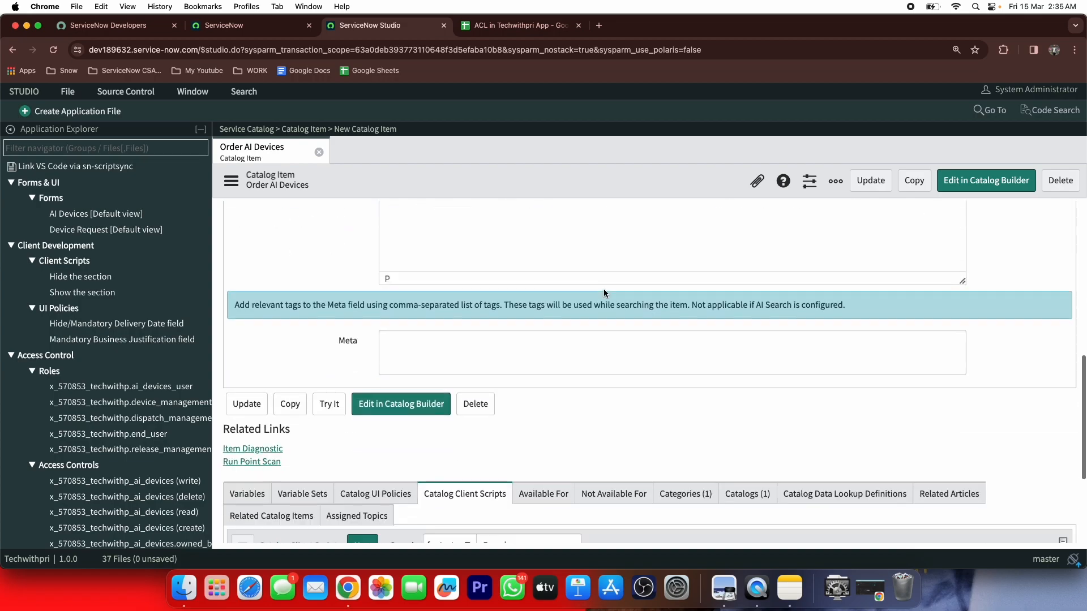
pyautogui.click(248, 324)
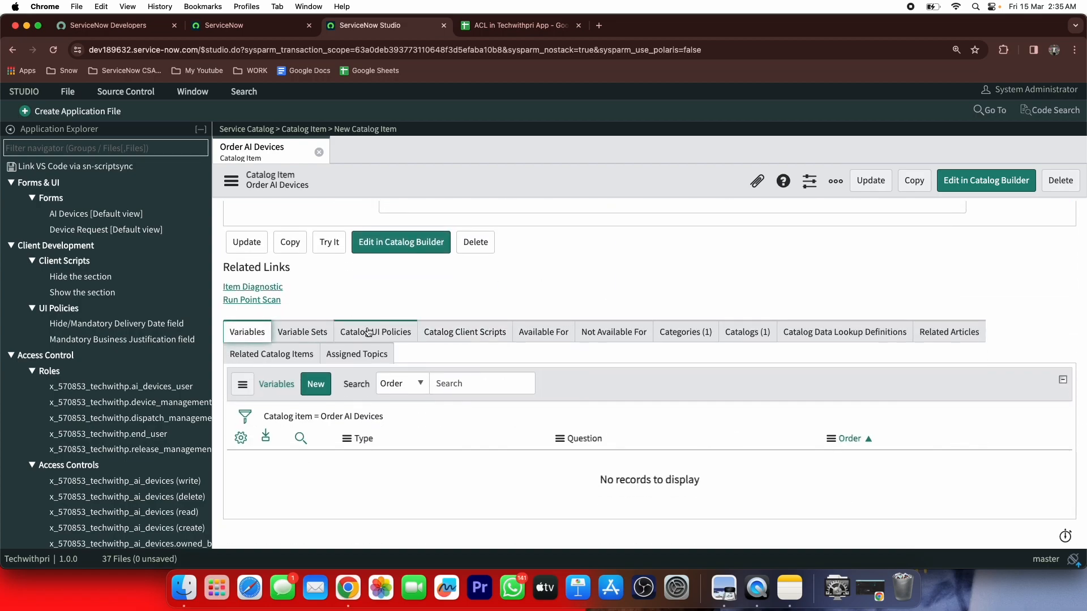
pyautogui.scroll(10, 715, 349)
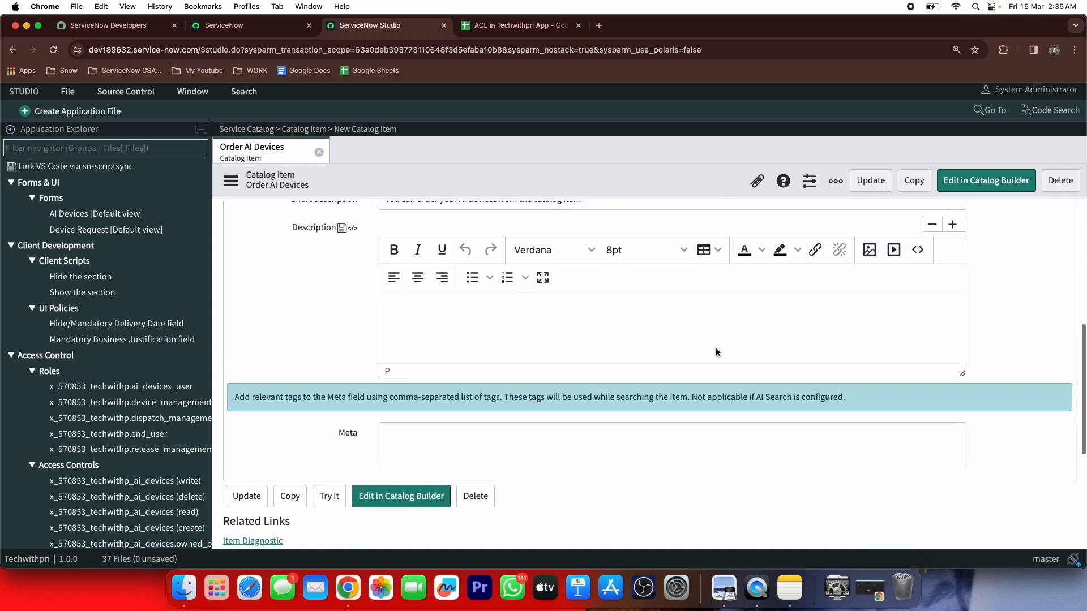
pyautogui.scroll(2, 715, 352)
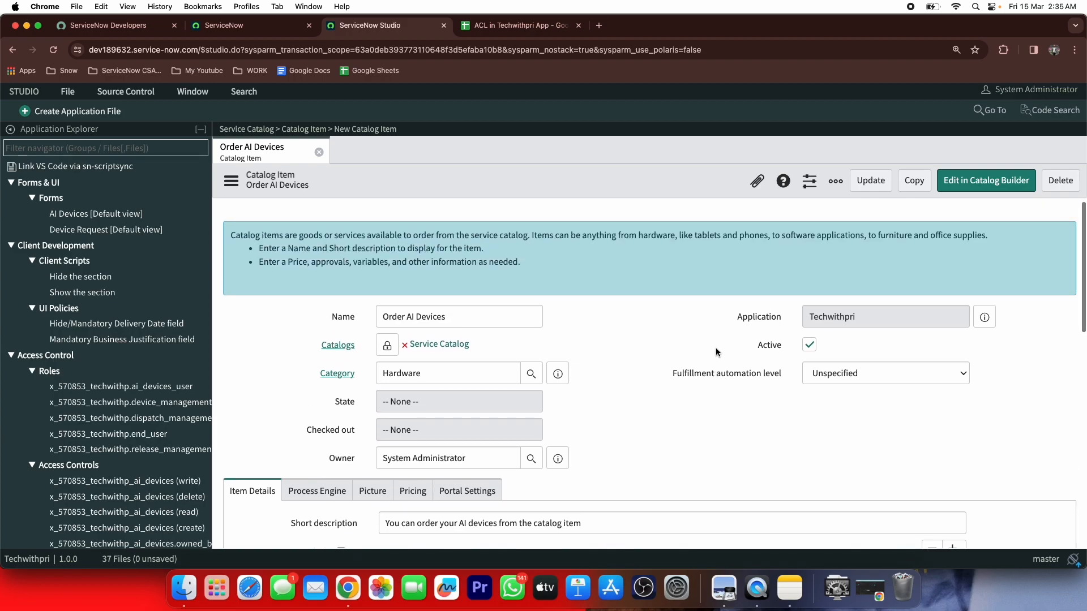
pyautogui.click(968, 187)
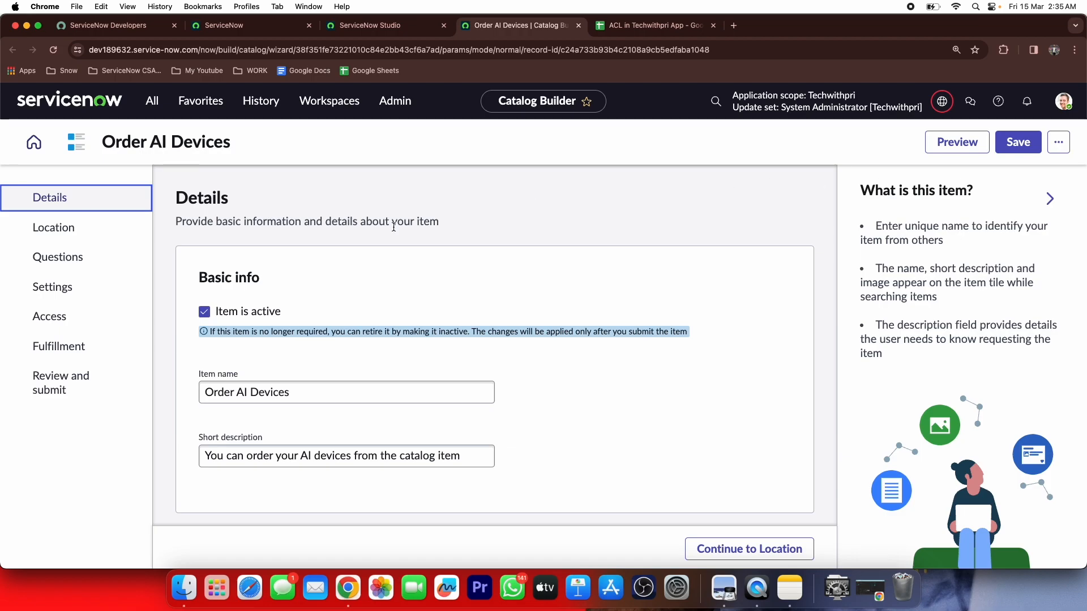
# Advance from Details through Location (Service Catalog, Hardware) to the Questions step
pyautogui.scroll(-10, 290, 381)
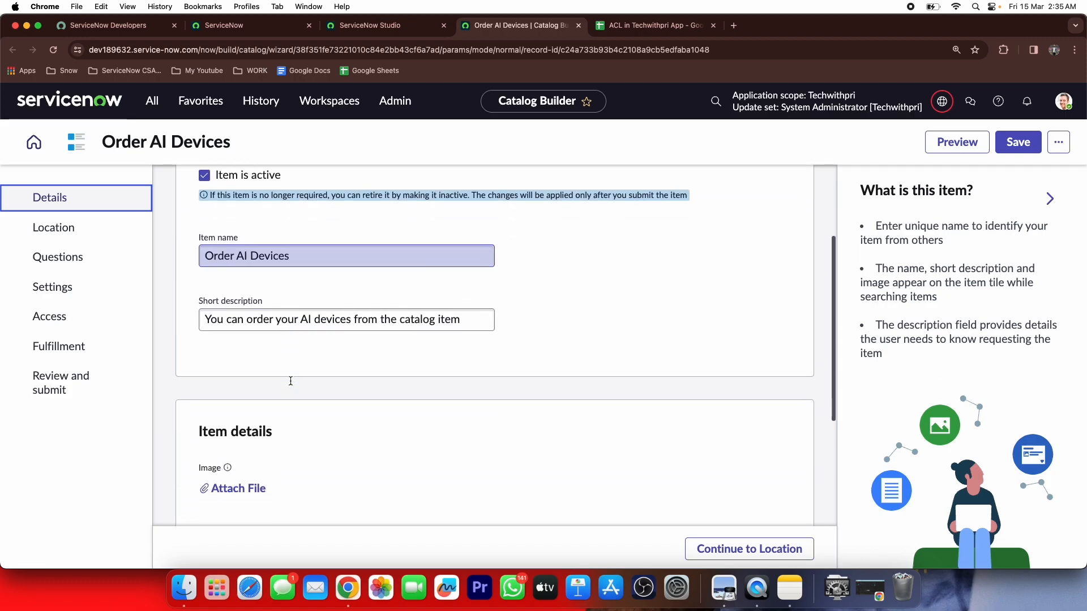
pyautogui.scroll(10, 290, 384)
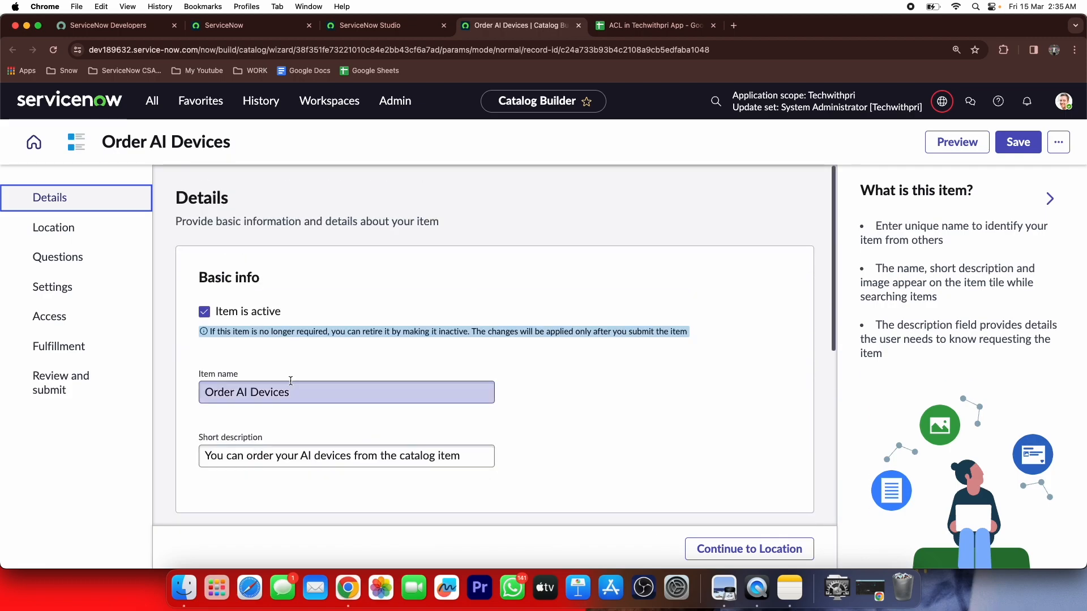
pyautogui.click(747, 549)
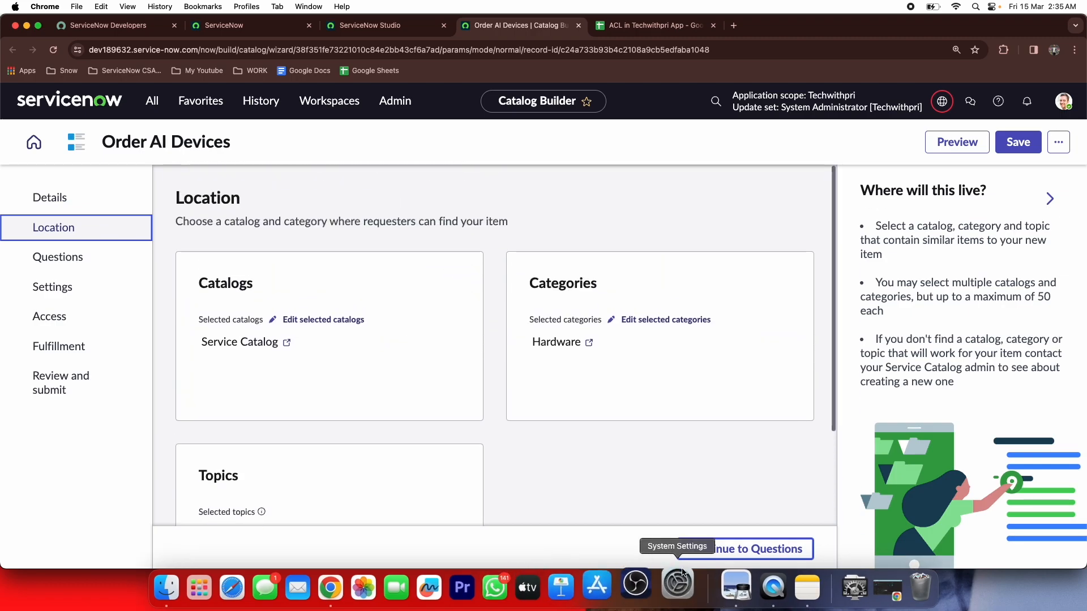
pyautogui.click(750, 548)
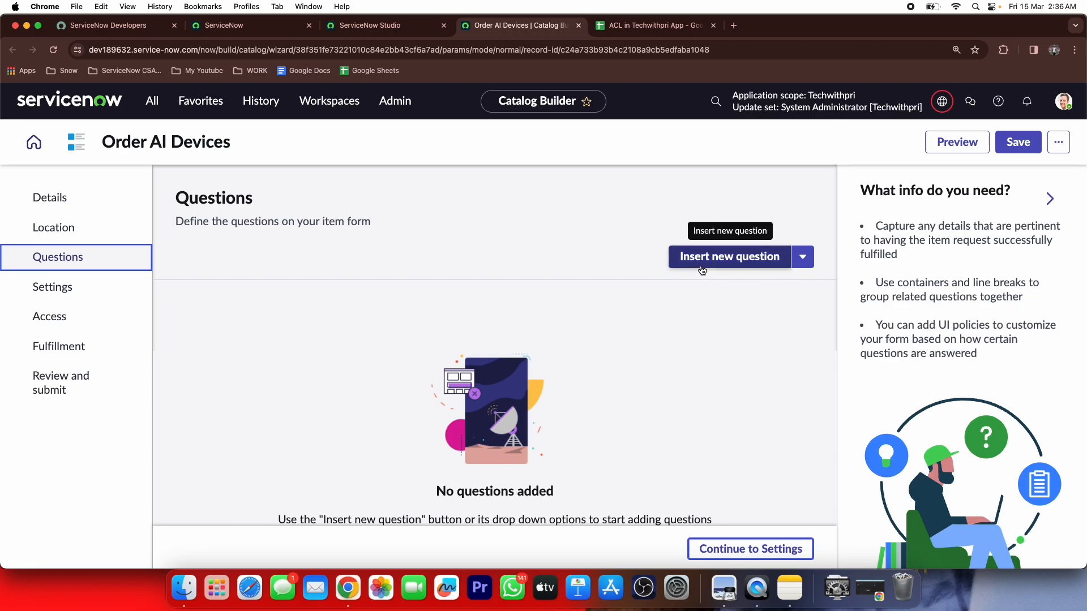
# Check the spreadsheet's field list, then return and insert a new question
pyautogui.click(646, 29)
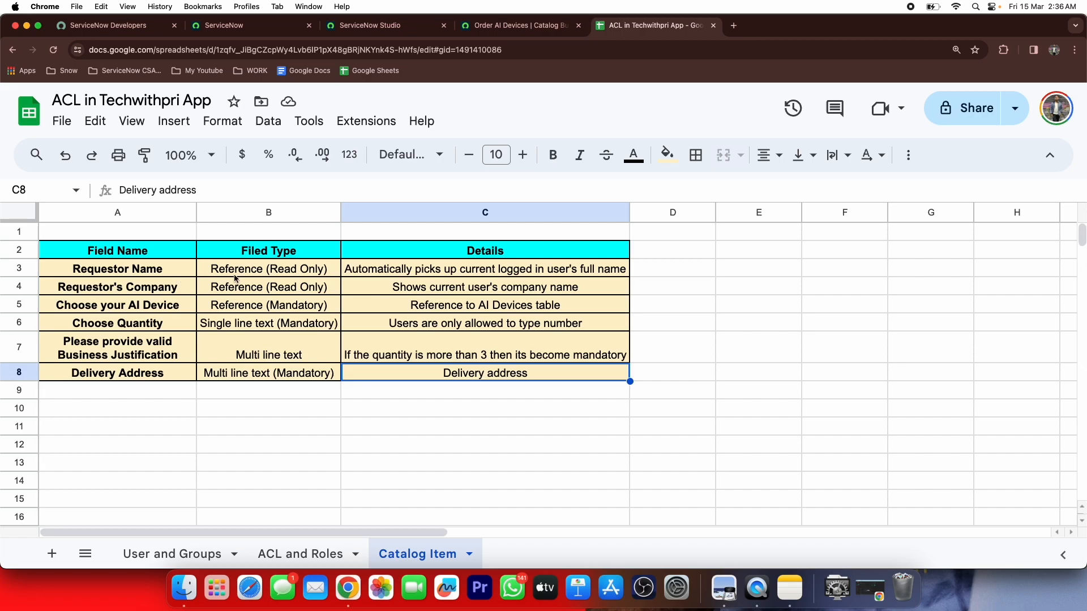
pyautogui.click(528, 25)
pyautogui.click(692, 259)
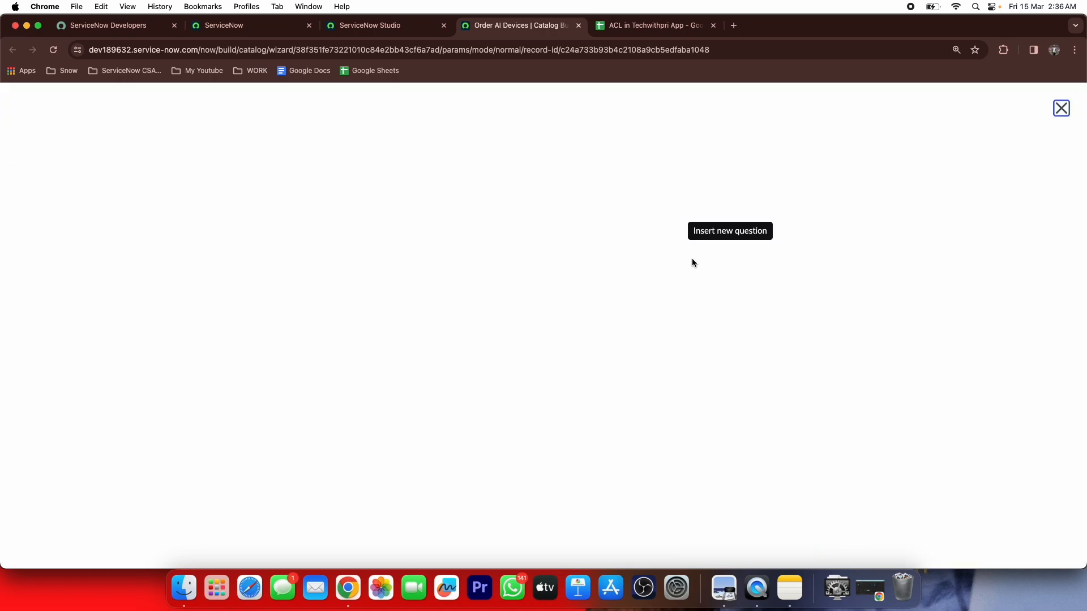
# Make a read-only Choice question, subtype Record reference, labelled 'Requestor Name'
pyautogui.click(262, 300)
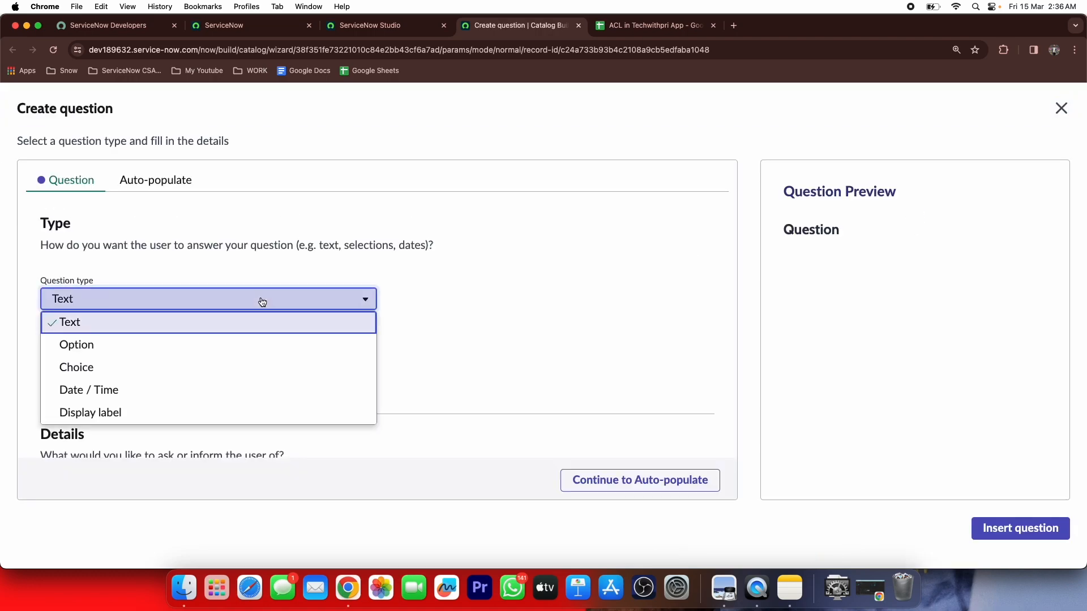
pyautogui.click(125, 380)
pyautogui.click(175, 363)
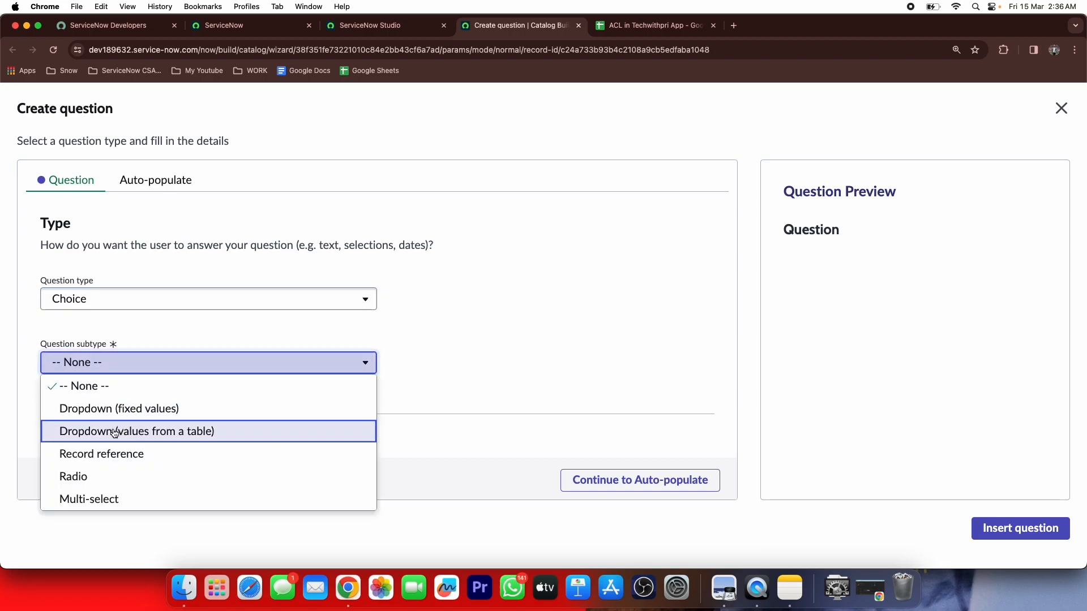
pyautogui.click(103, 453)
pyautogui.scroll(-3, 198, 349)
pyautogui.click(175, 353)
pyautogui.write('Re')
pyautogui.write('questor Name')
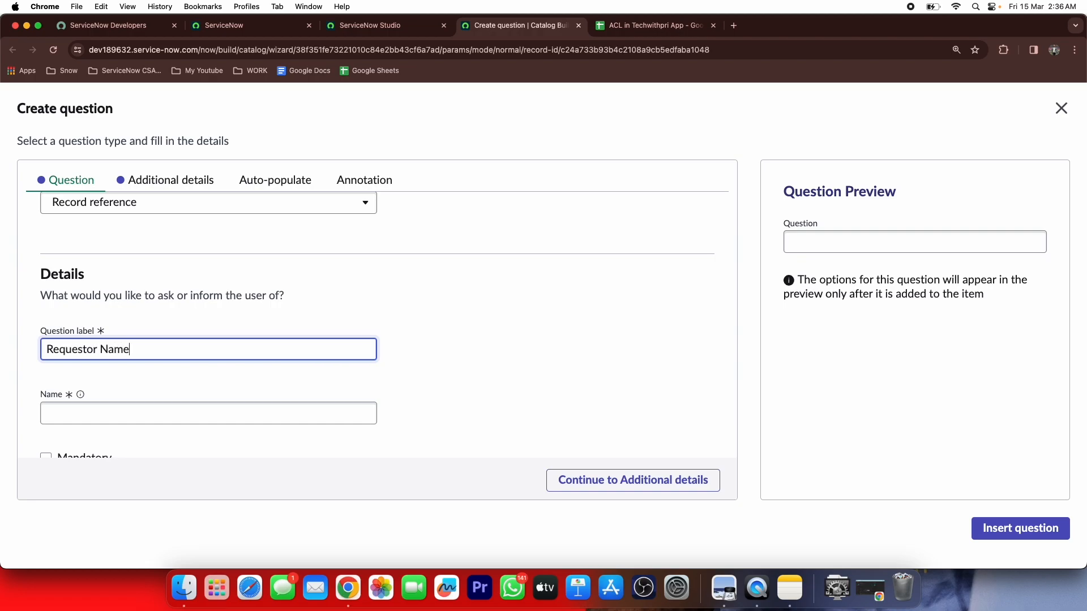
pyautogui.press('Tab')
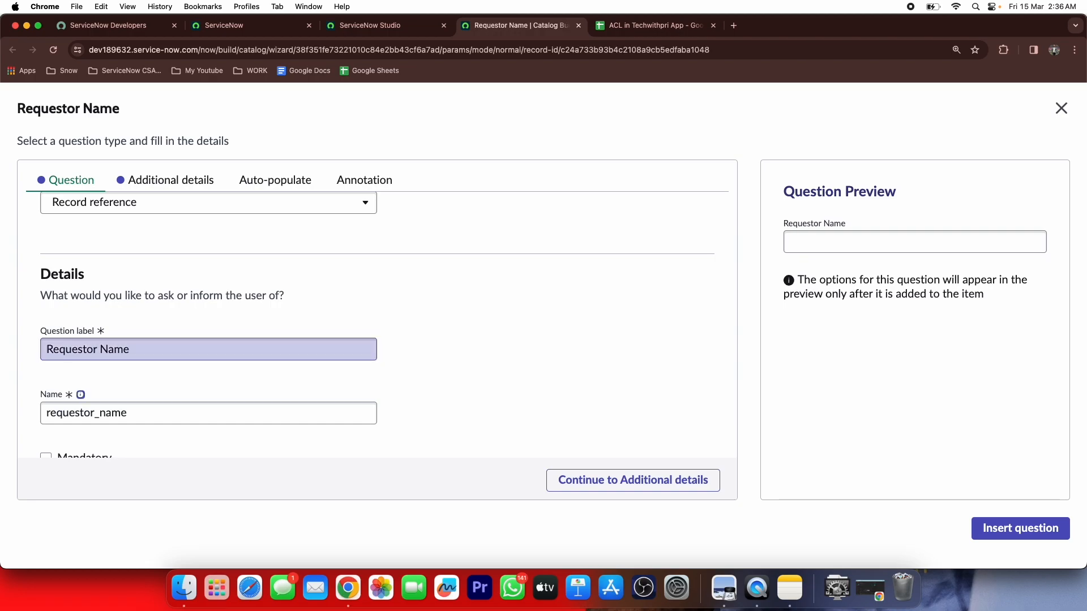
pyautogui.scroll(-2, 330, 359)
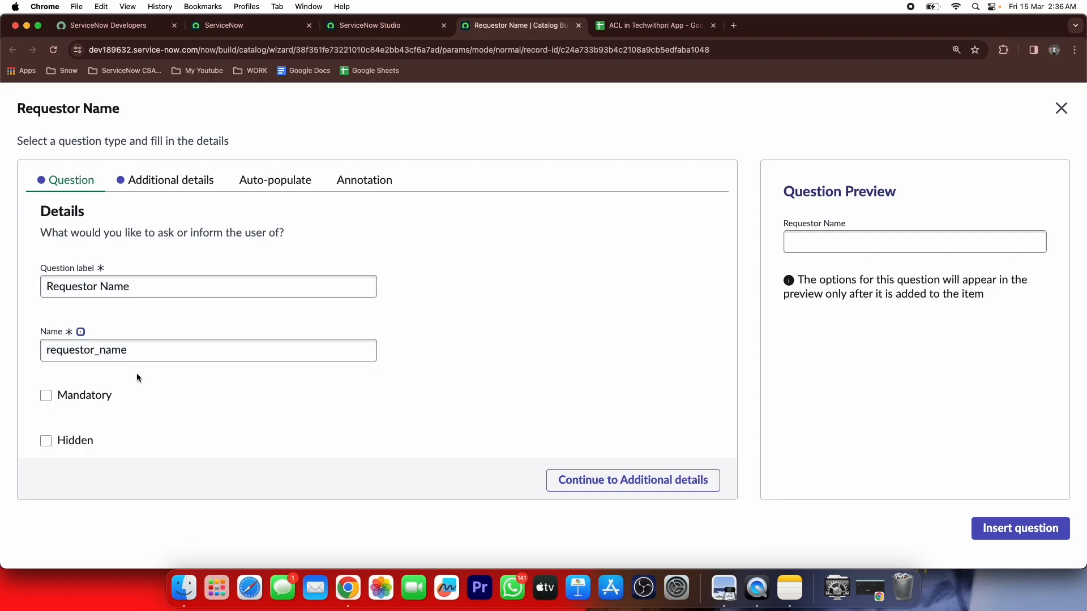
pyautogui.scroll(-3, 137, 373)
pyautogui.click(45, 384)
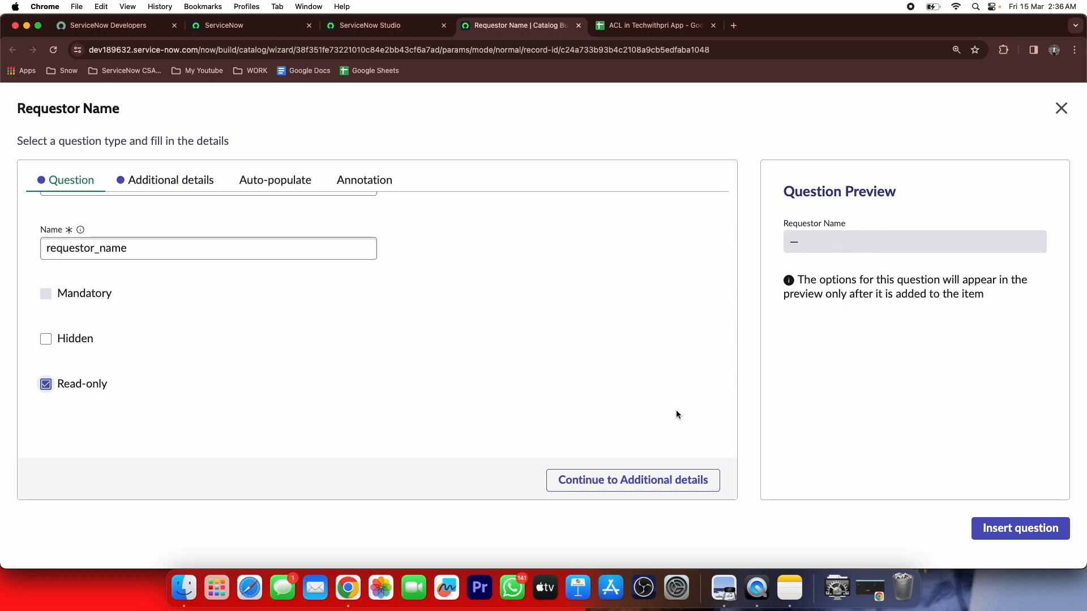
# Set the question's source table to User (sys_user) and insert it
pyautogui.click(628, 478)
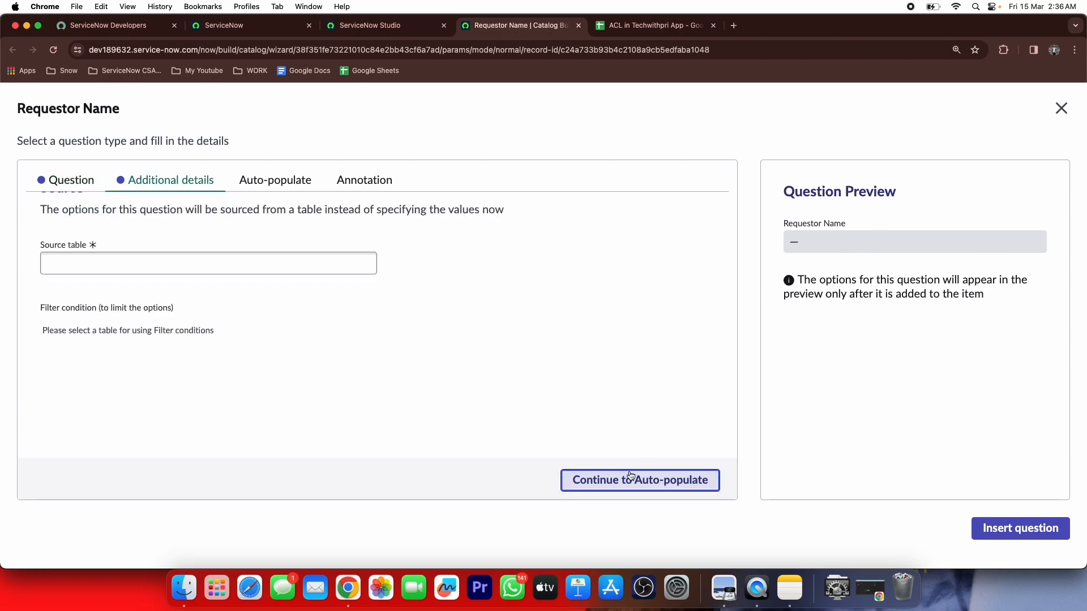
pyautogui.click(286, 268)
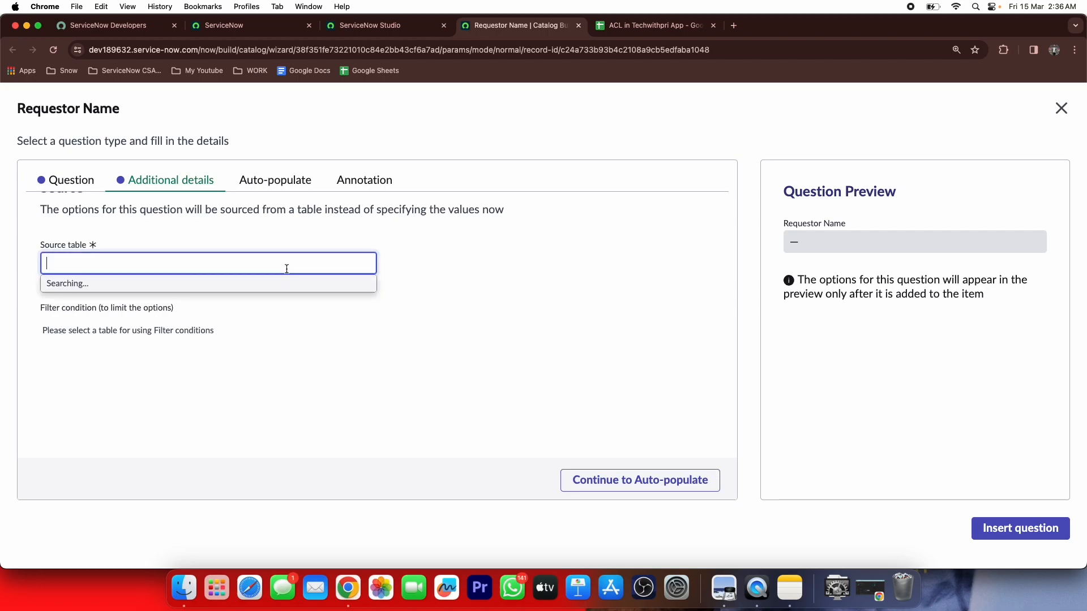
pyautogui.write('sys_user')
pyautogui.scroll(-5, 101, 407)
pyautogui.click(101, 408)
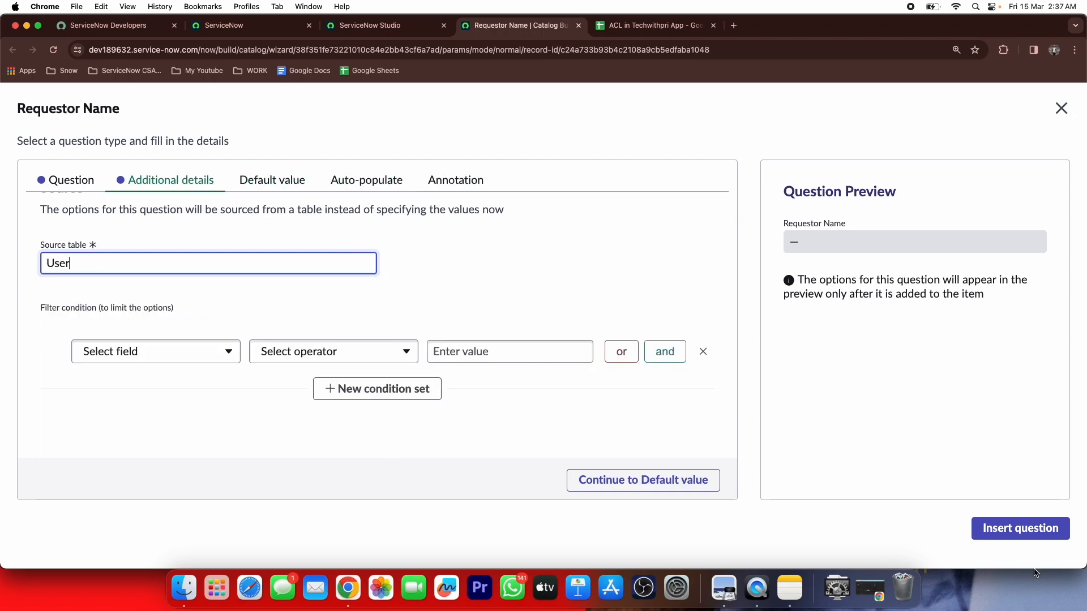
pyautogui.click(989, 528)
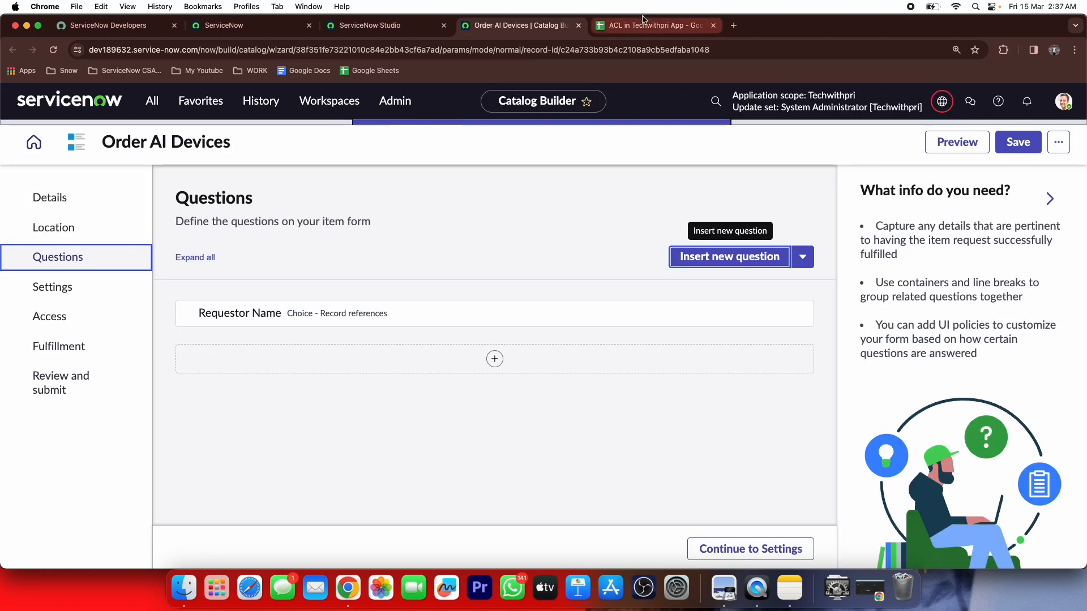
# Check the spreadsheet field list, then open a new Create question dialog for Order AI Devices
pyautogui.click(643, 19)
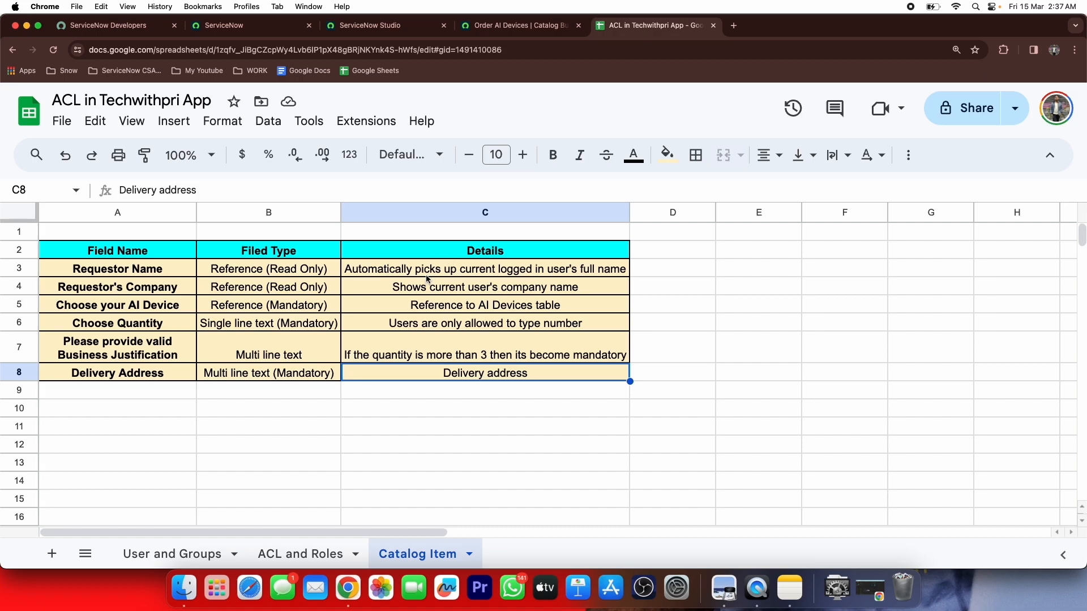
pyautogui.click(506, 23)
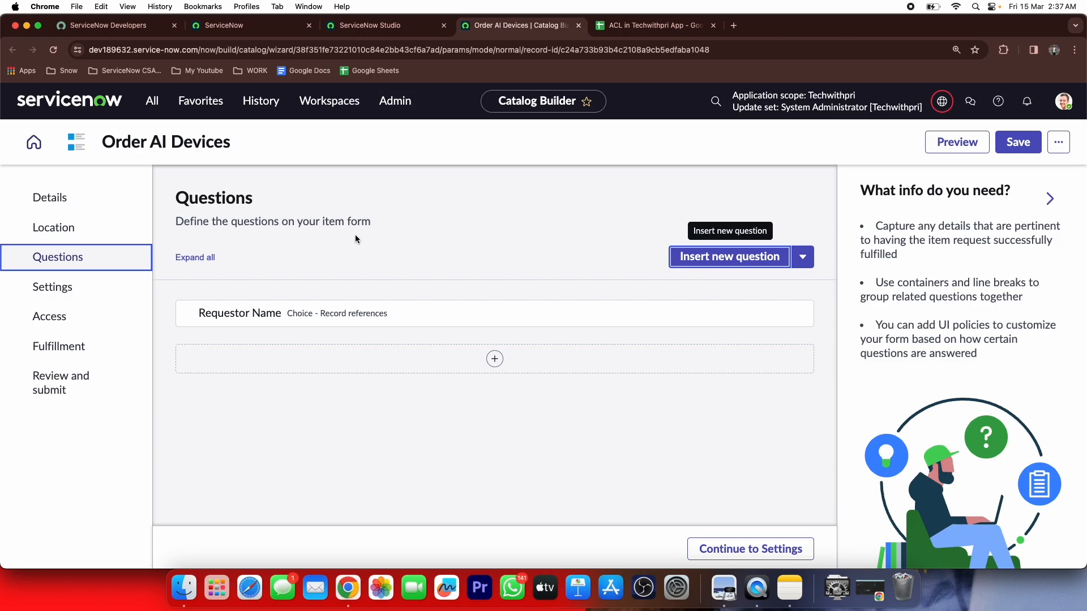
pyautogui.click(729, 256)
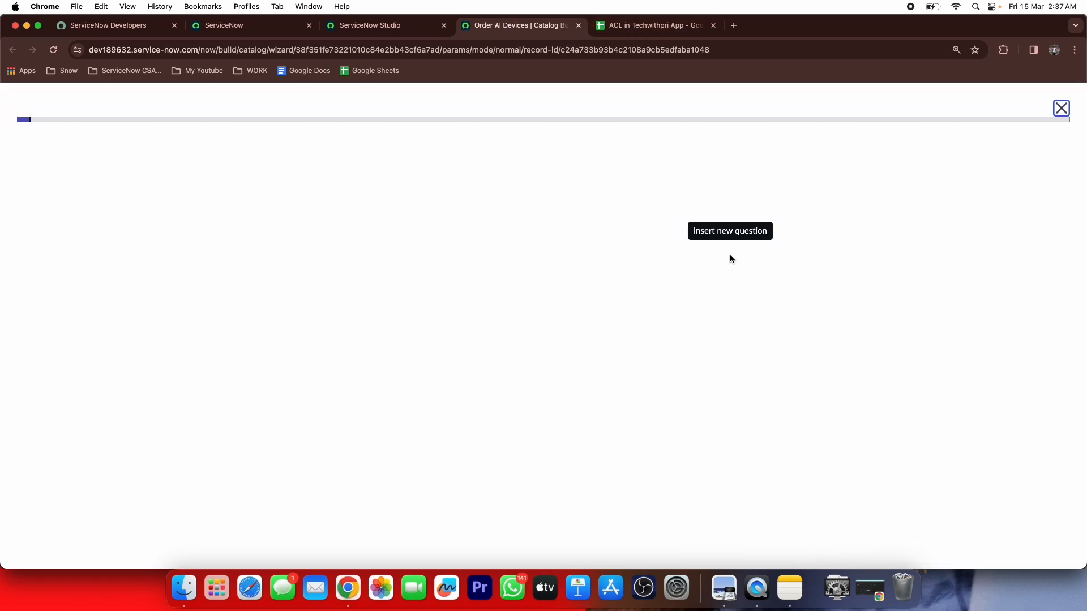
pyautogui.click(660, 23)
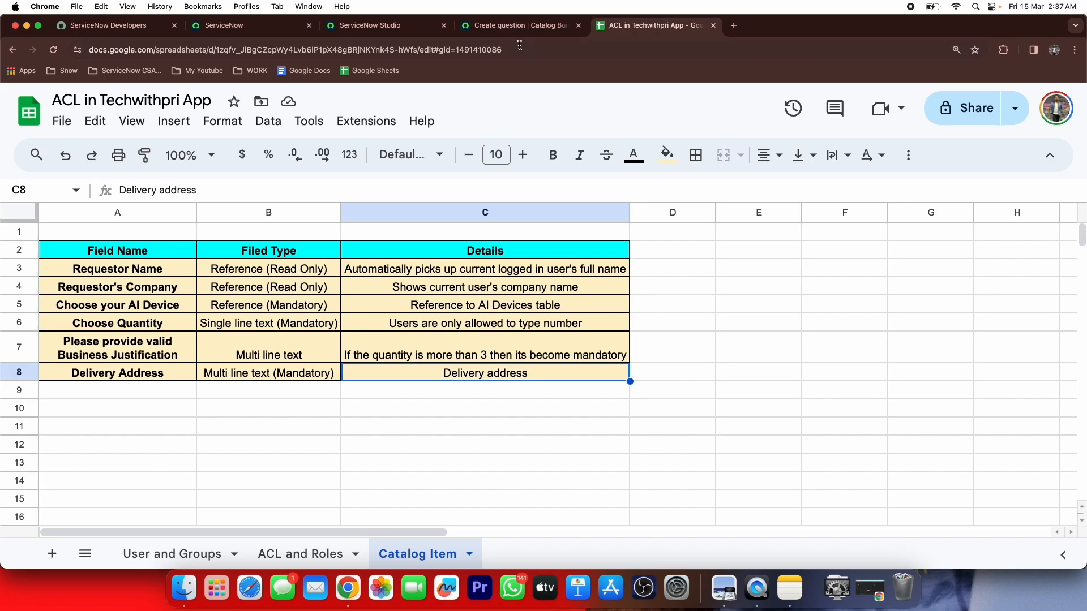
pyautogui.click(532, 29)
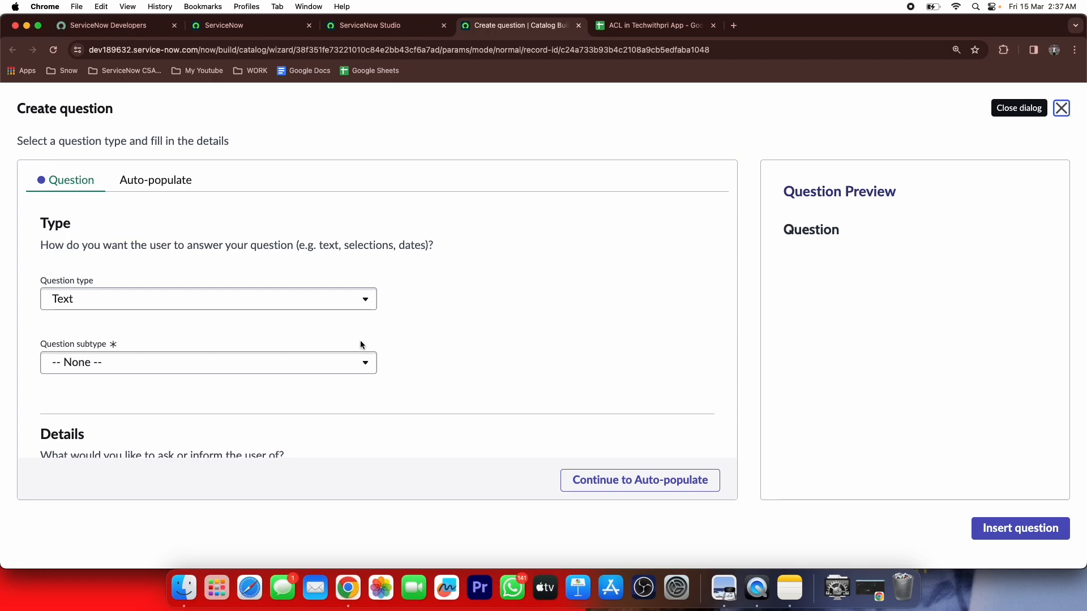
# Make a read-only Choice > Record reference question labelled 'Requestor Company'
pyautogui.click(351, 305)
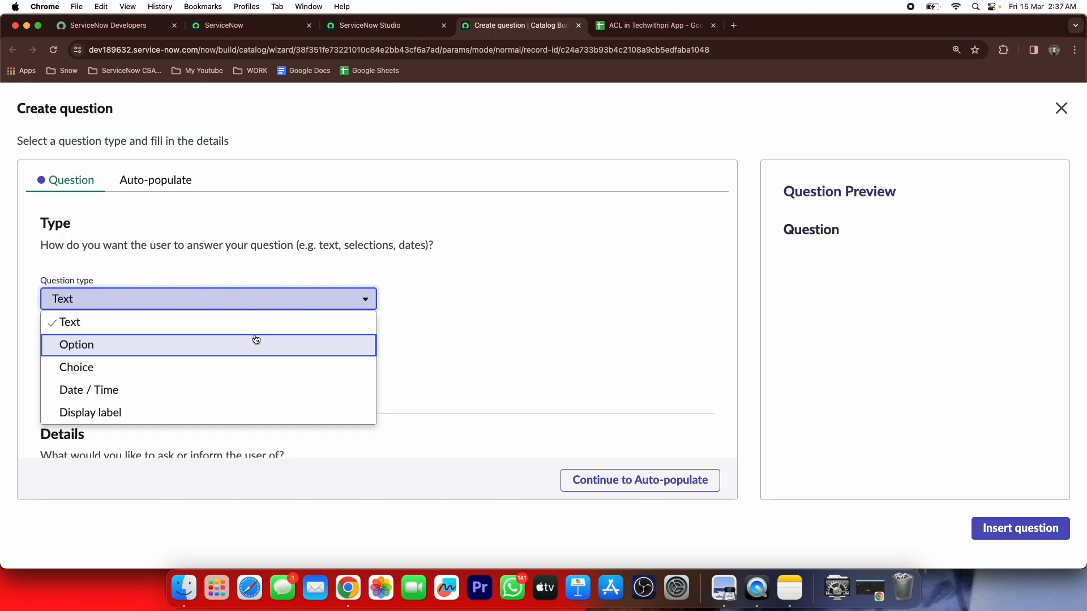
pyautogui.click(185, 374)
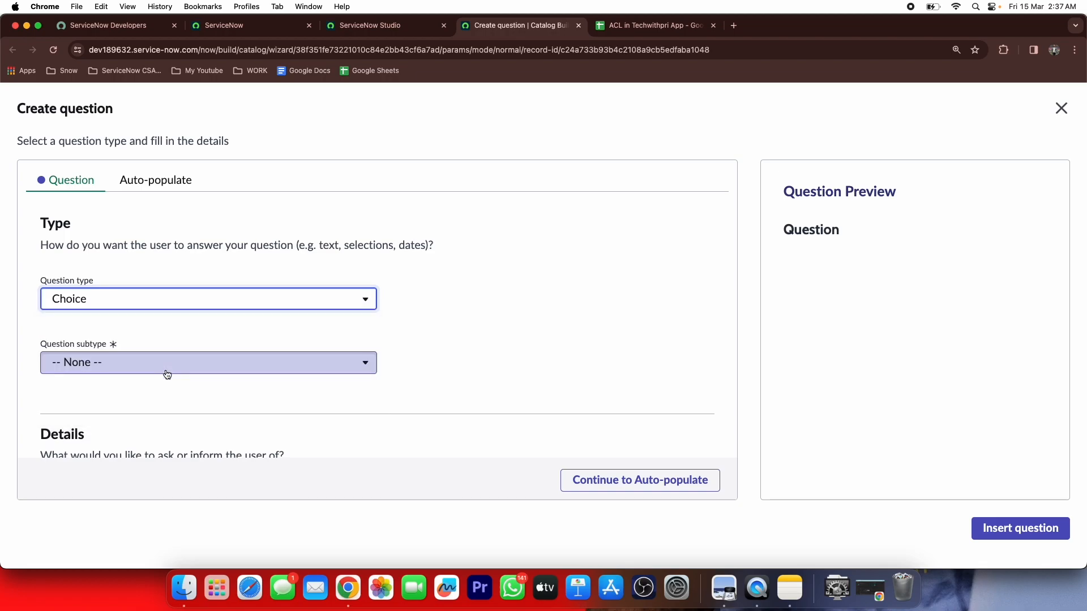
pyautogui.click(174, 362)
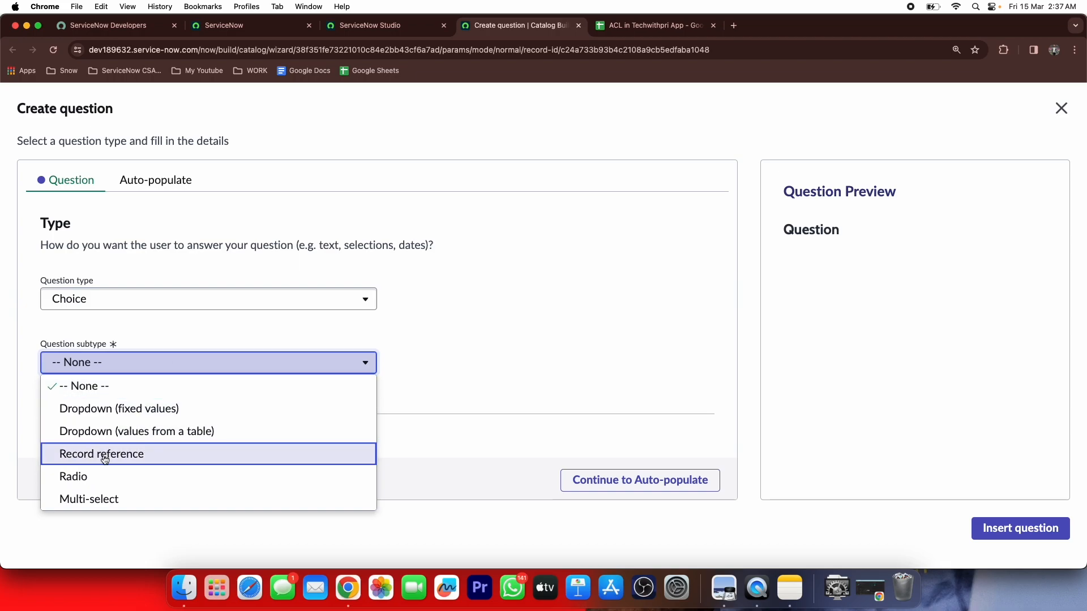
pyautogui.click(105, 459)
pyautogui.scroll(-5, 162, 371)
pyautogui.click(163, 286)
pyautogui.write('Requestor Company')
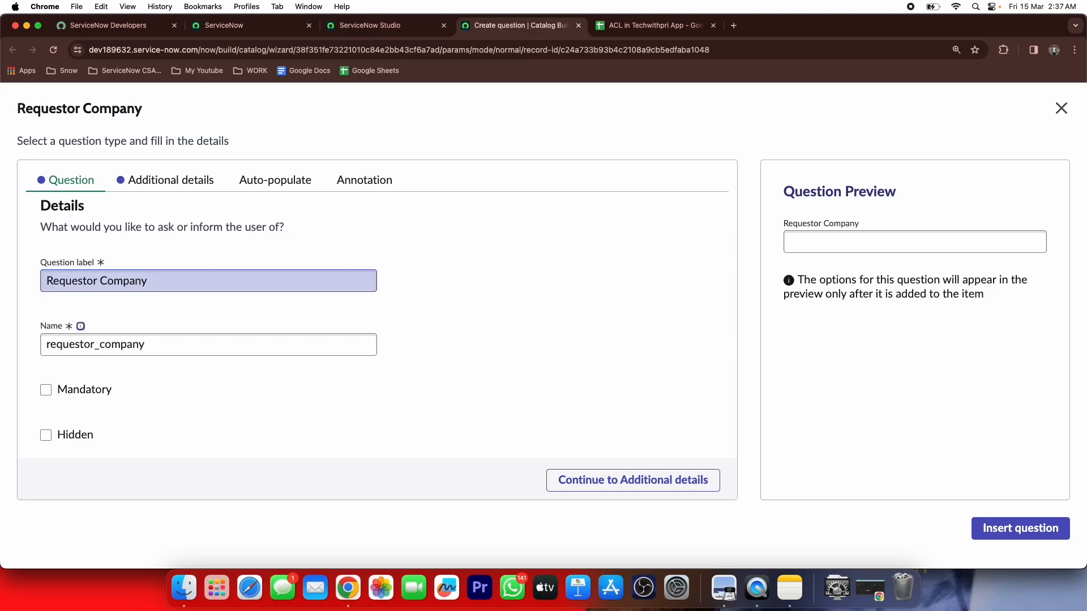
pyautogui.scroll(-2, 27, 403)
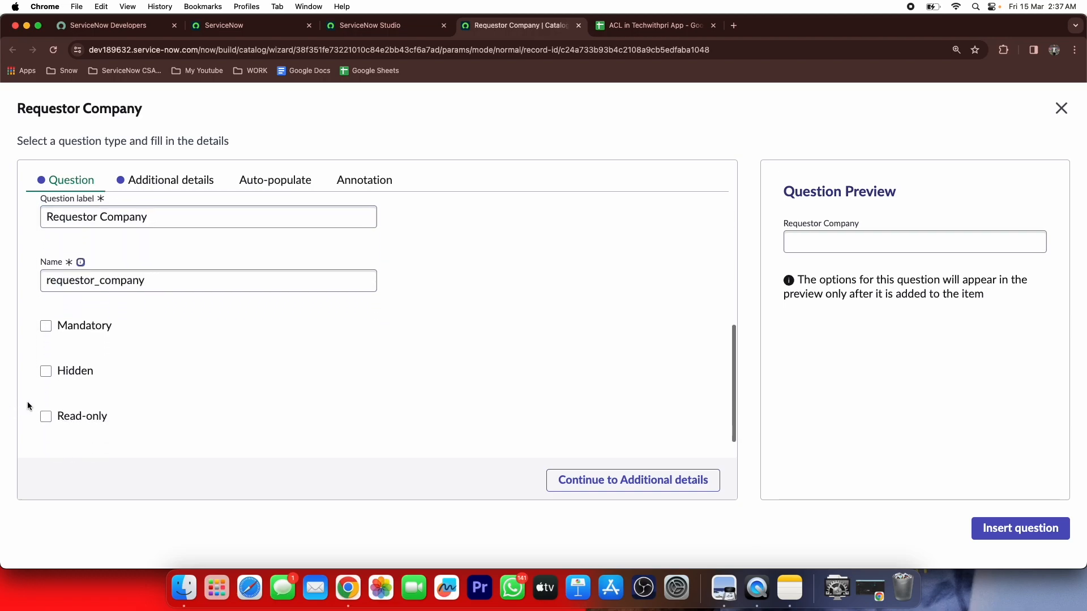
pyautogui.click(46, 416)
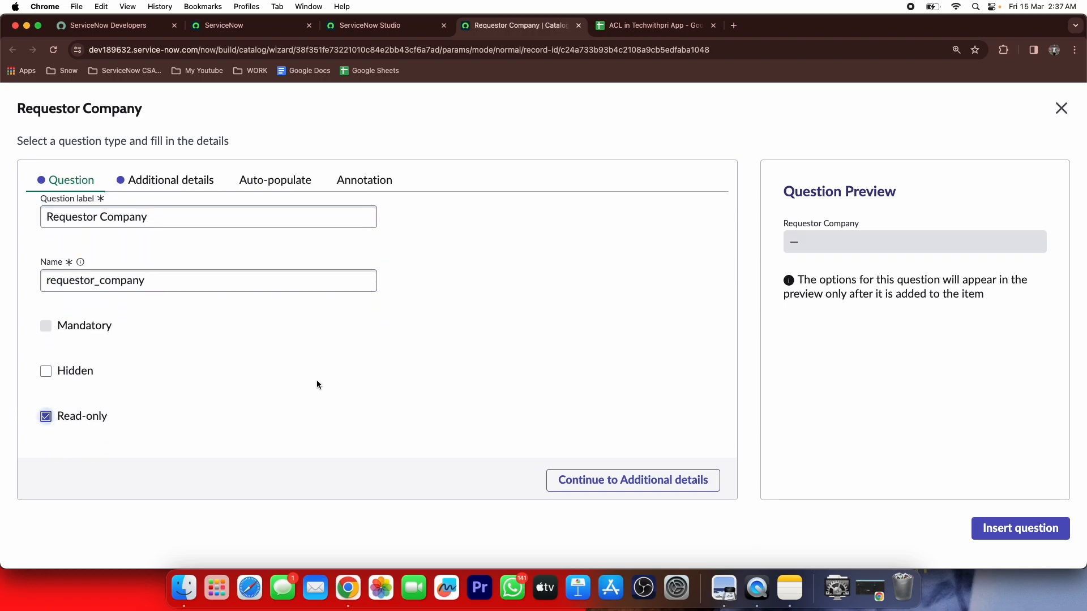
# Set its source table to Company and advance past Default value to Auto-populate
pyautogui.click(580, 480)
pyautogui.click(254, 268)
pyautogui.write('core')
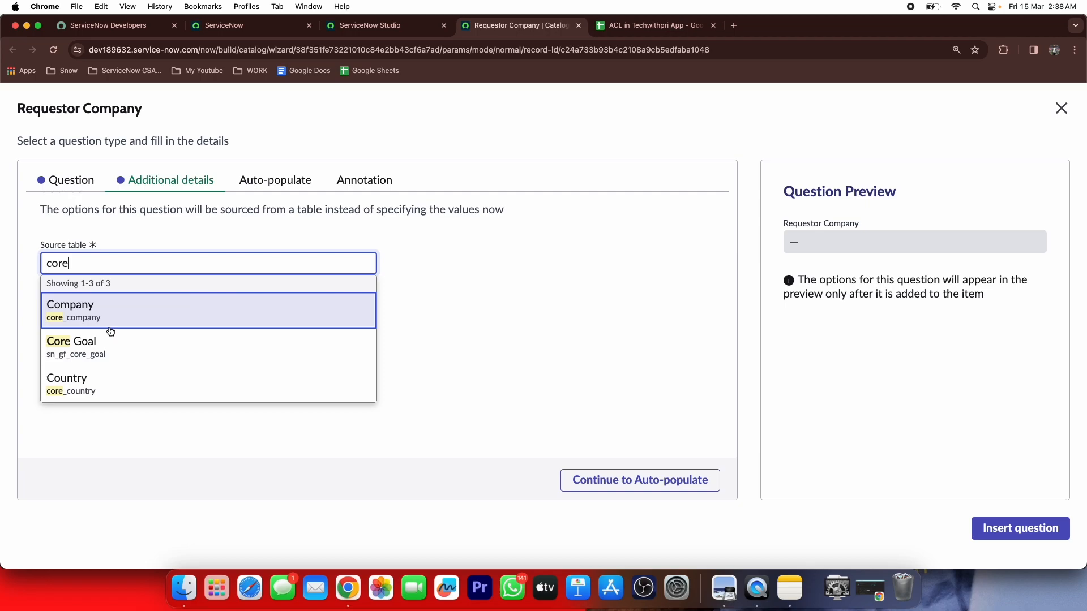
pyautogui.click(110, 332)
pyautogui.click(626, 481)
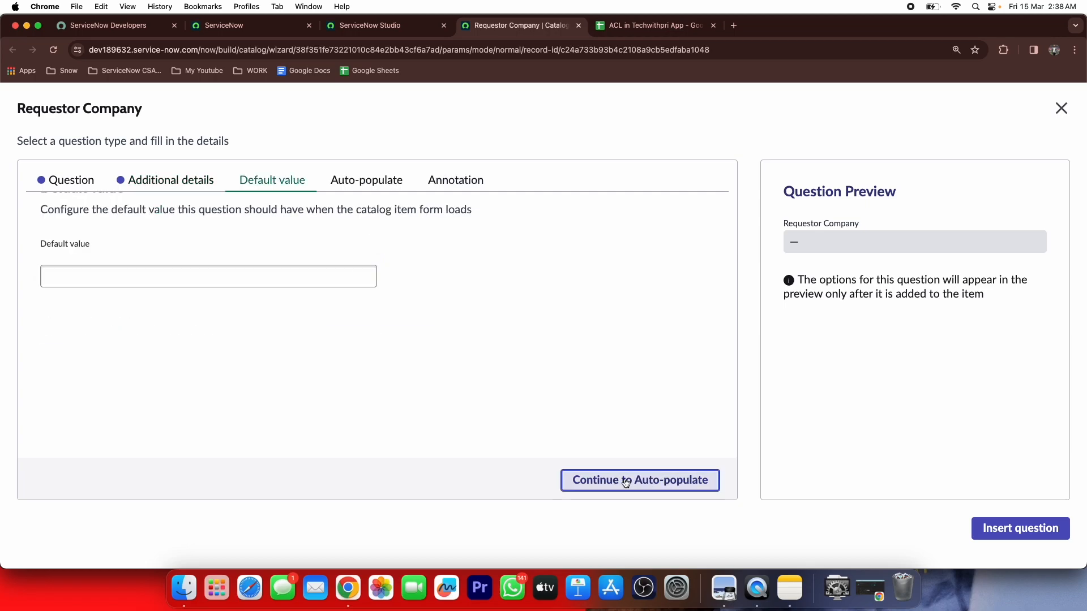
pyautogui.click(625, 481)
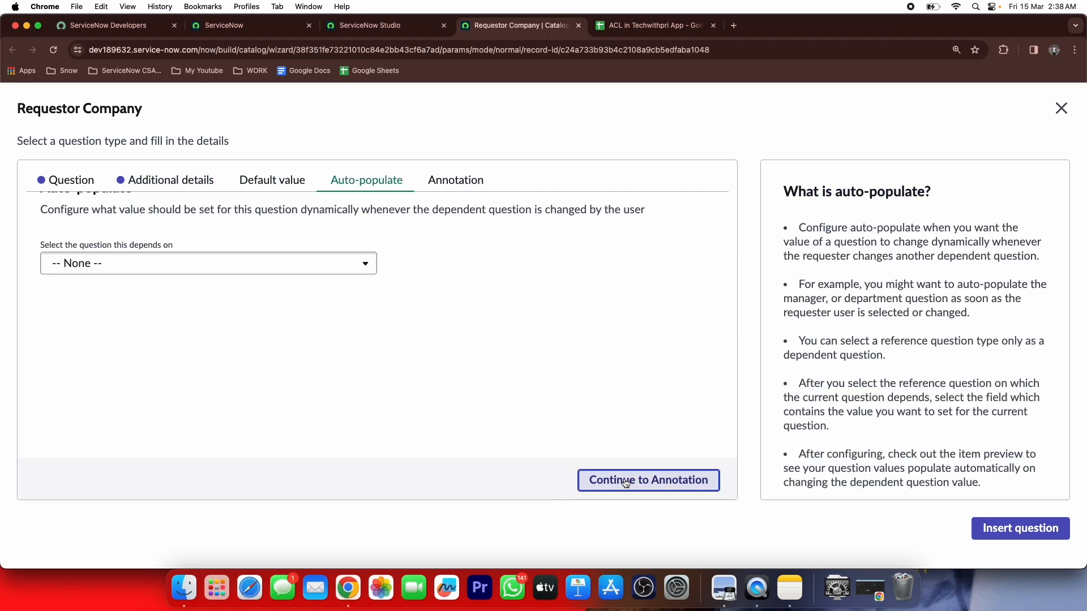
pyautogui.scroll(2, 557, 362)
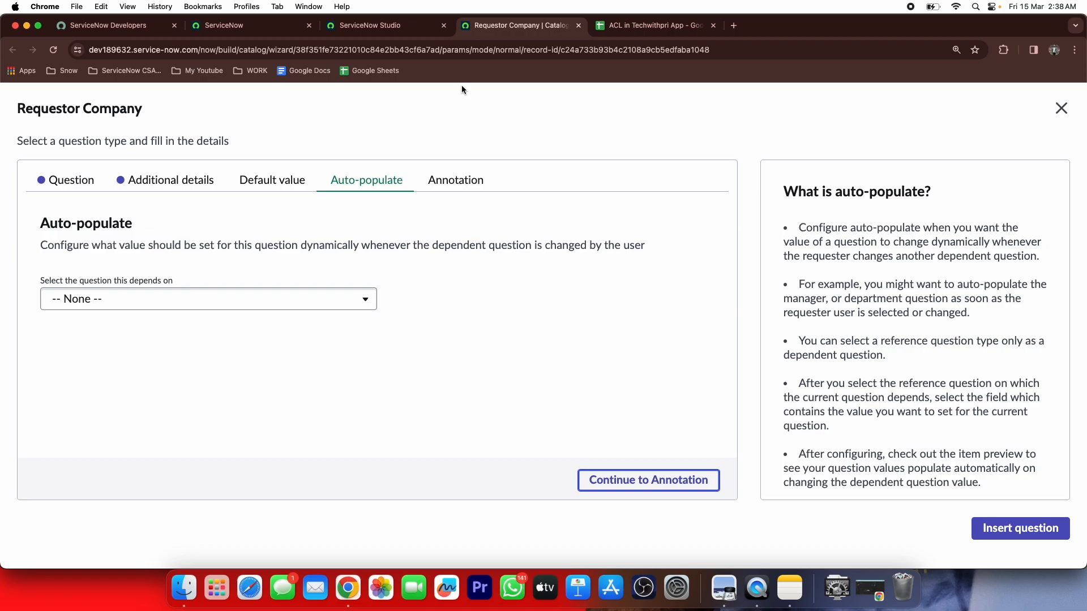
# Auto-populate Requestor Company from Requestor Name's Company field and insert the question
pyautogui.click(198, 298)
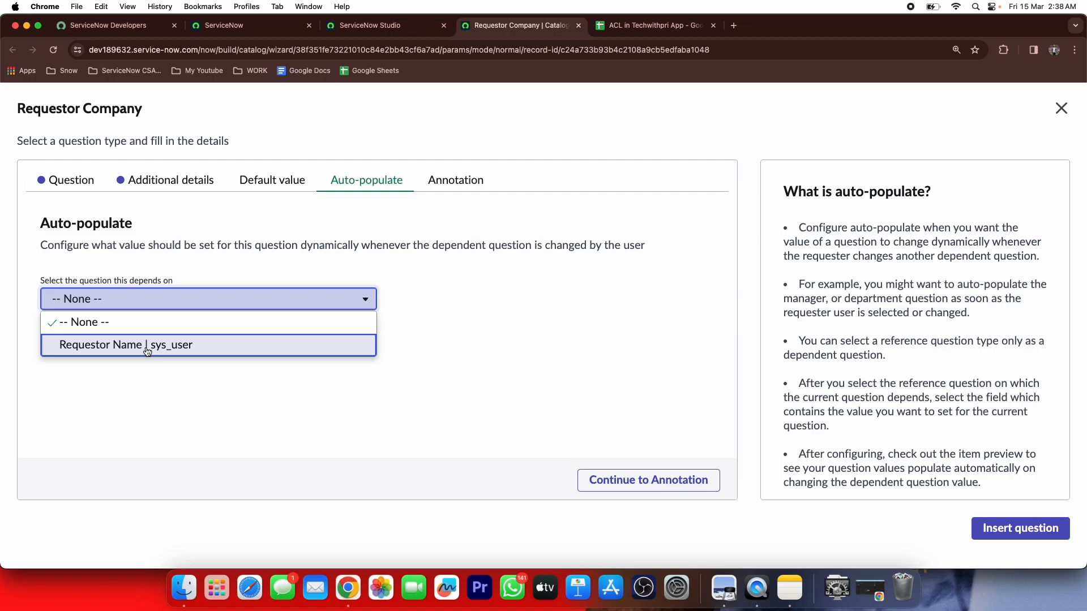
pyautogui.click(146, 351)
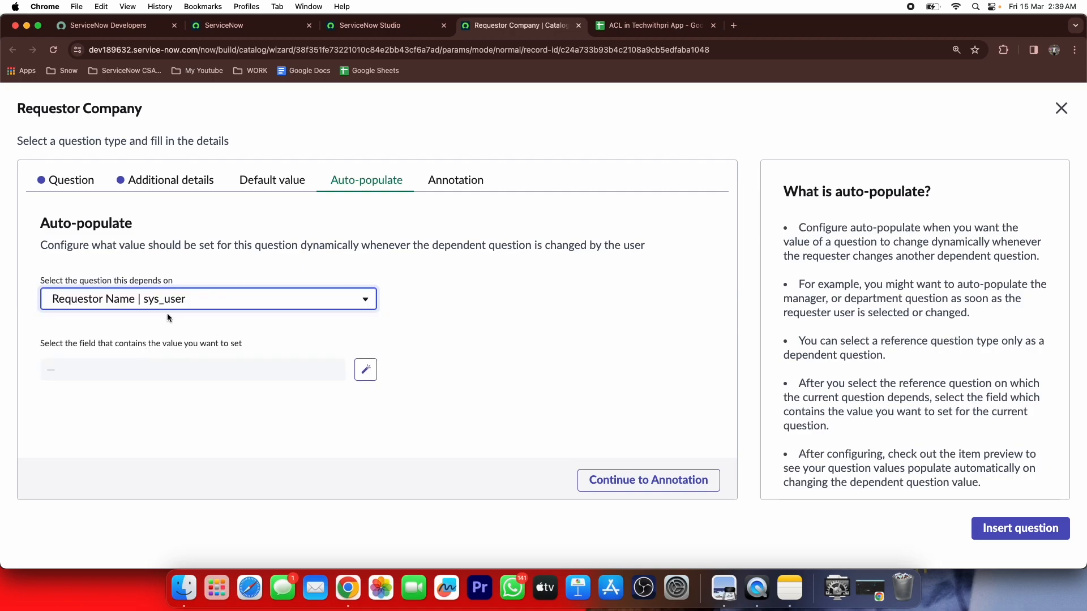
pyautogui.click(365, 370)
pyautogui.scroll(-1, 101, 479)
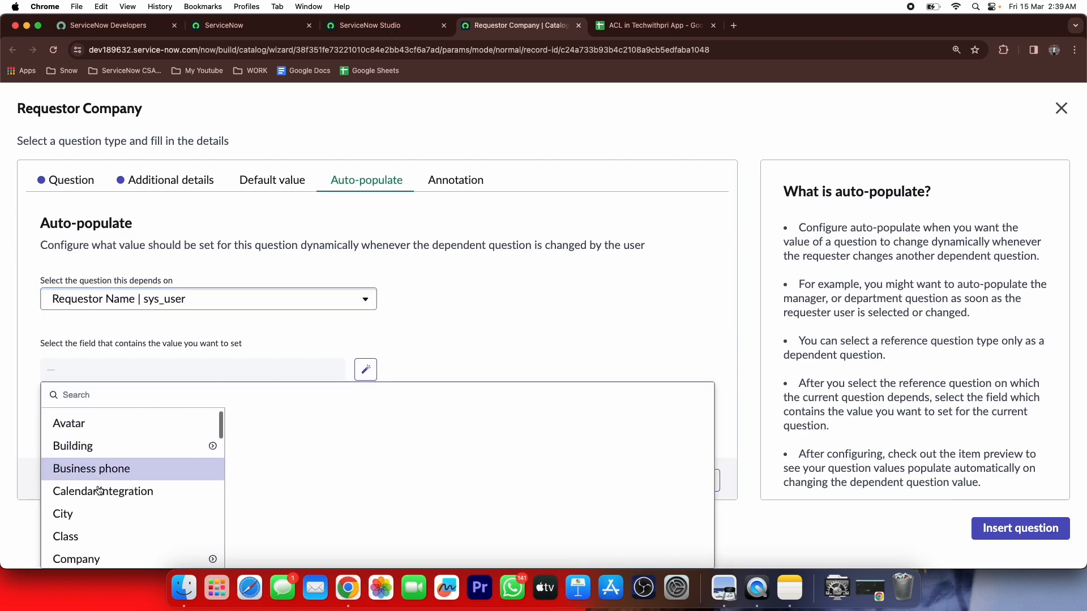
pyautogui.scroll(-1, 100, 490)
pyautogui.click(76, 526)
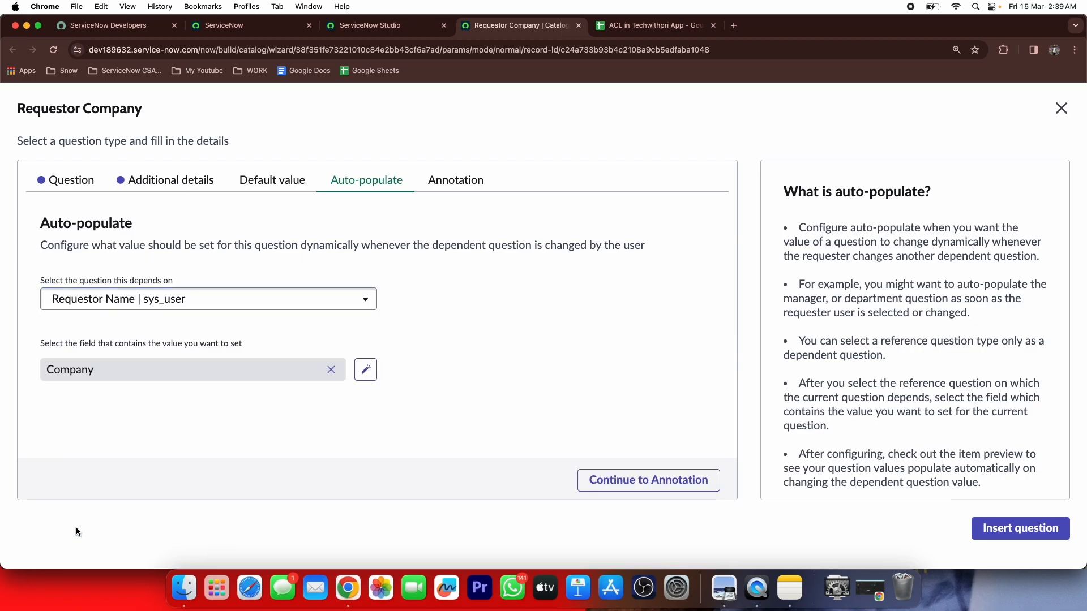
pyautogui.click(635, 480)
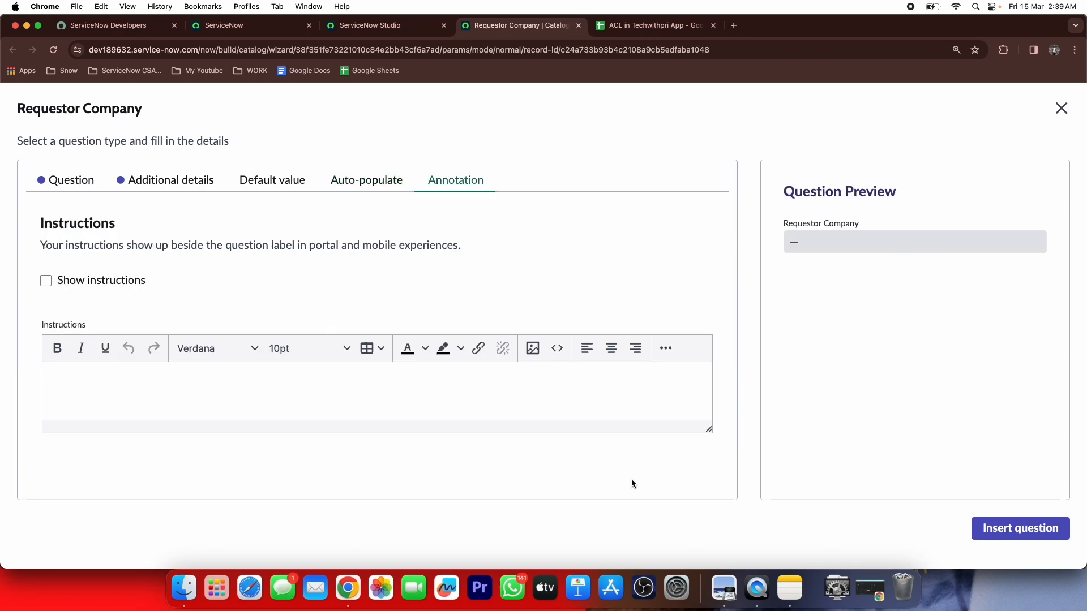
pyautogui.click(1005, 532)
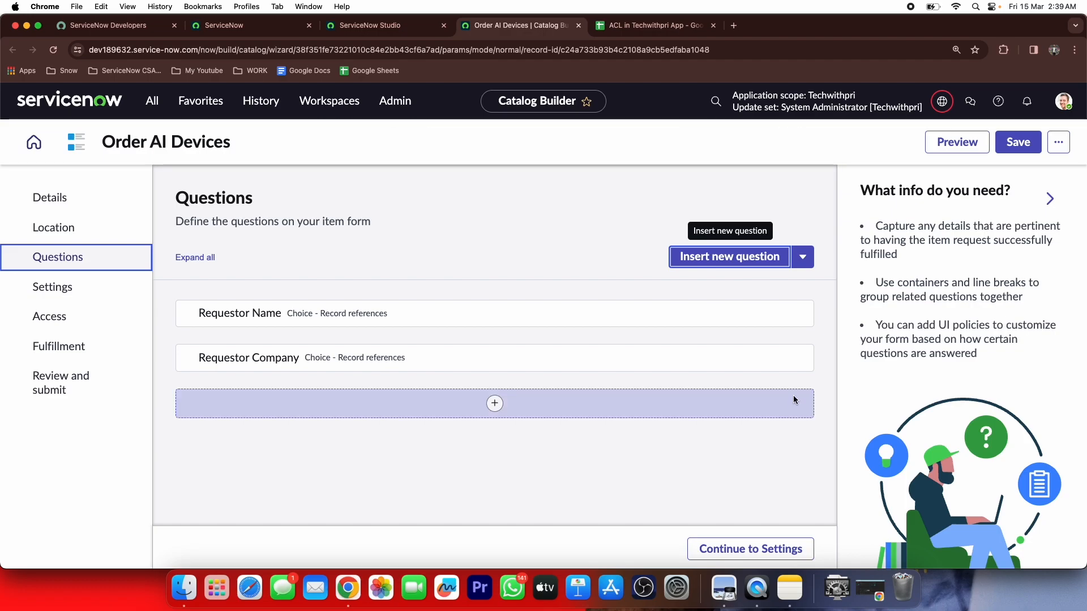
# After checking the spreadsheet, start a new Choice > Record reference question
pyautogui.click(606, 21)
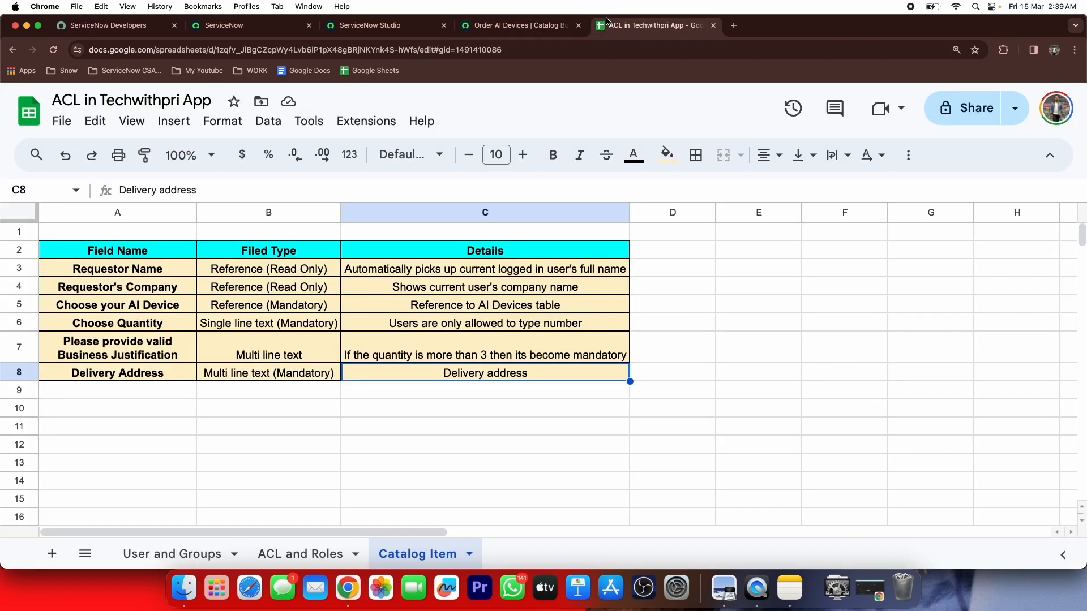
pyautogui.click(548, 30)
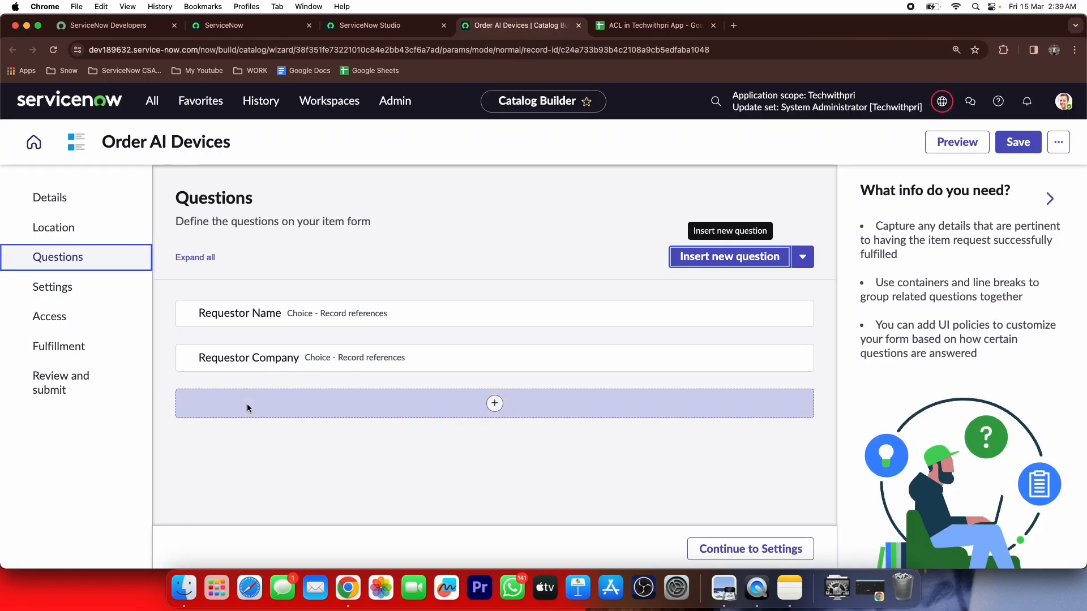
pyautogui.click(506, 403)
pyautogui.click(430, 246)
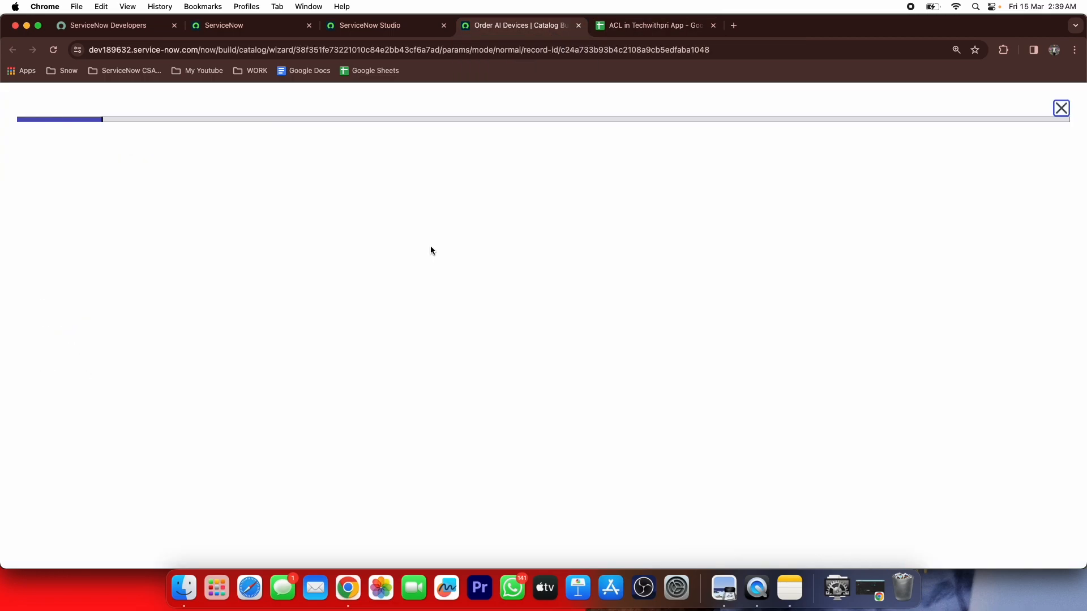
pyautogui.click(165, 372)
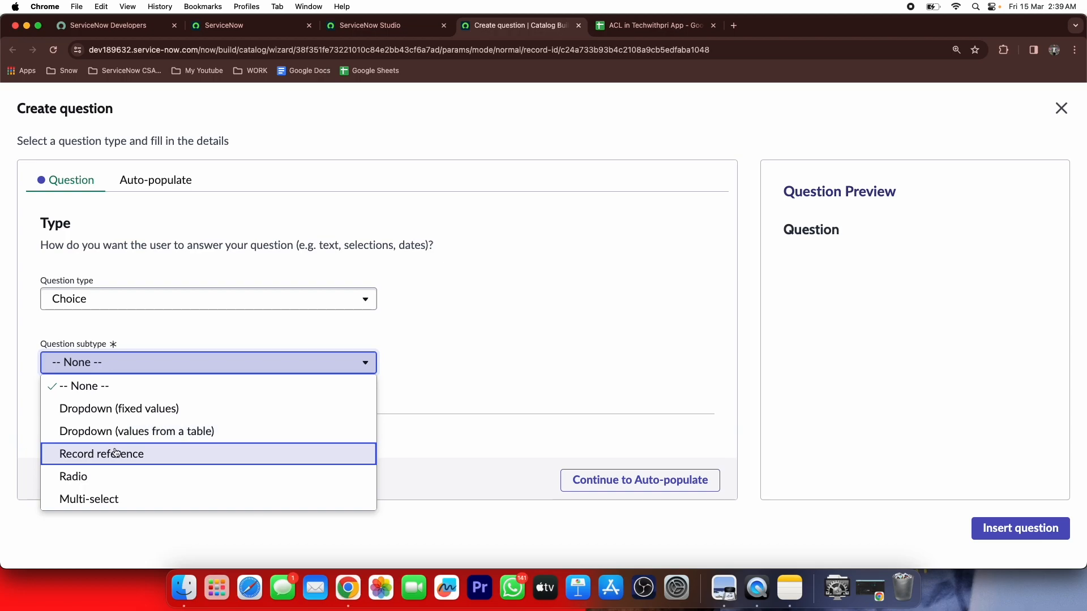
pyautogui.click(121, 451)
pyautogui.scroll(-3, 172, 339)
# Label the question 'Choose your AI Device' and make it mandatory
pyautogui.click(173, 343)
pyautogui.write('Choose ')
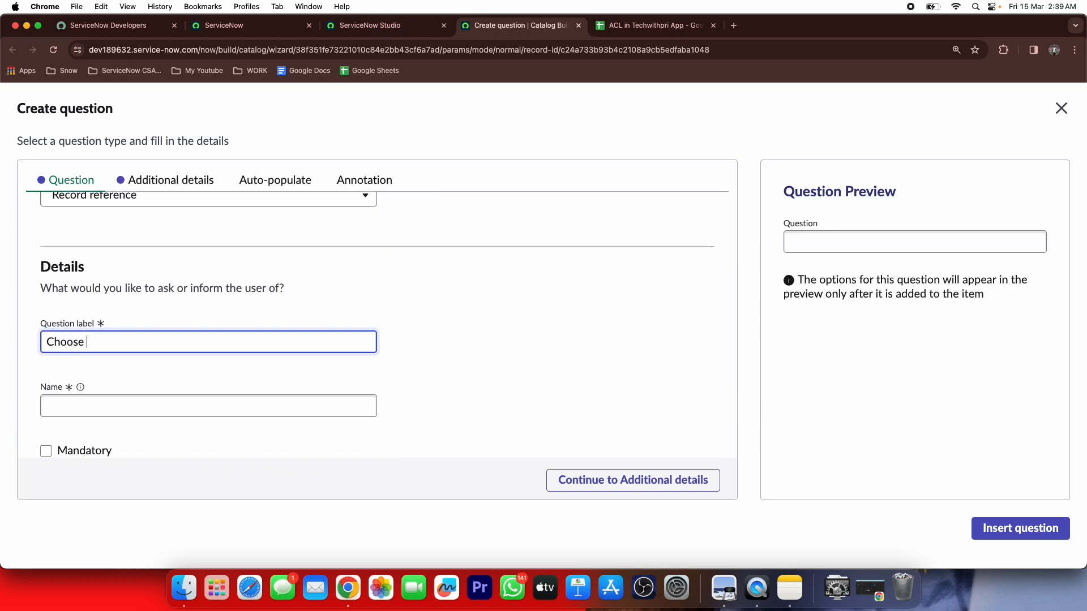
pyautogui.write('your AI Device')
pyautogui.click(251, 318)
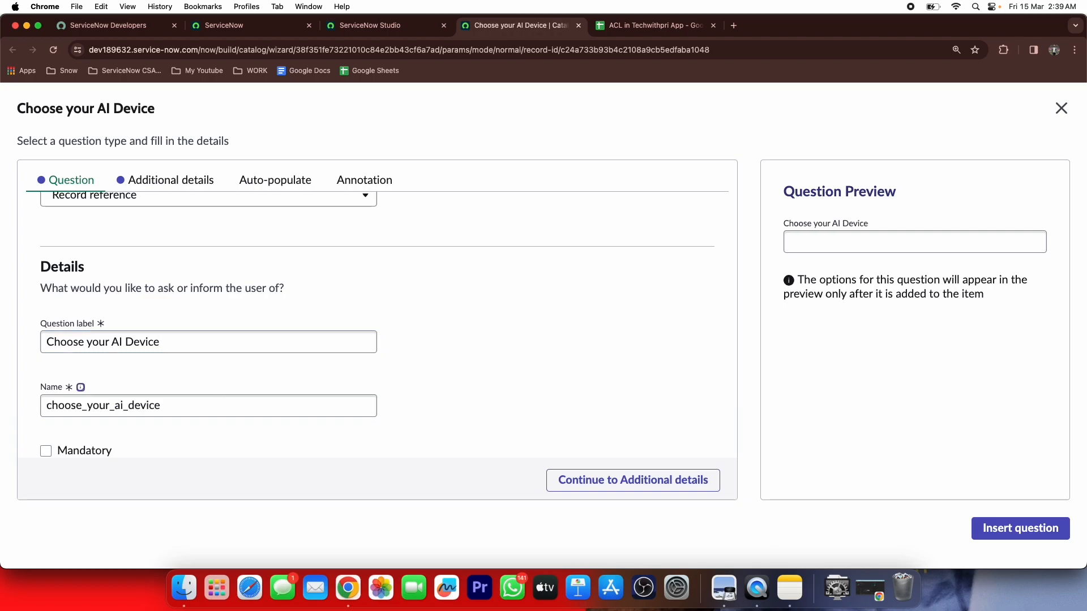
pyautogui.scroll(-3, 404, 342)
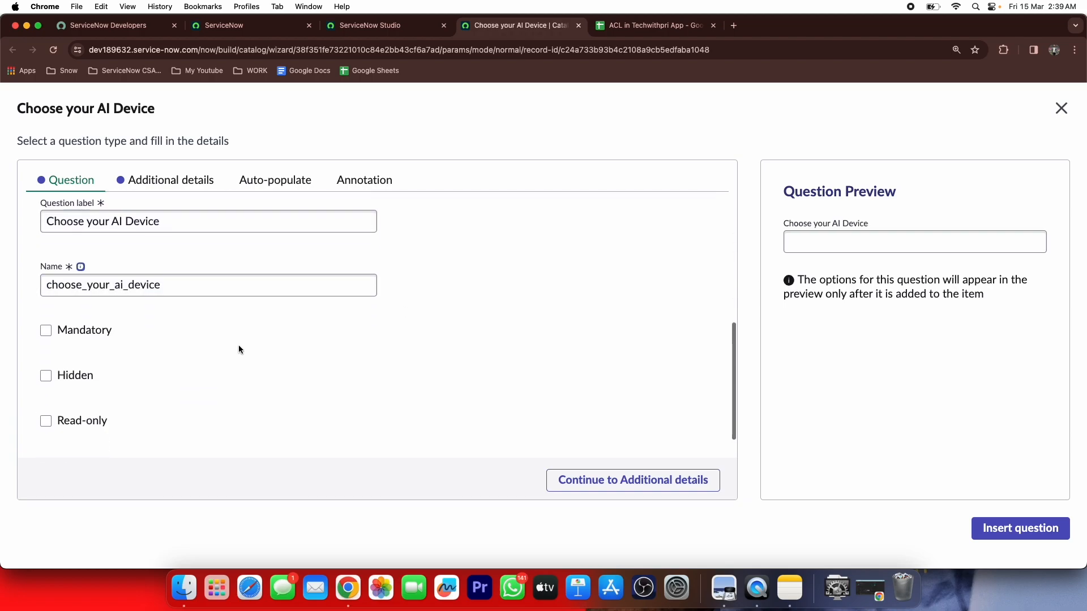
pyautogui.click(102, 334)
# Set the source table to AI Devices and insert the question
pyautogui.click(622, 482)
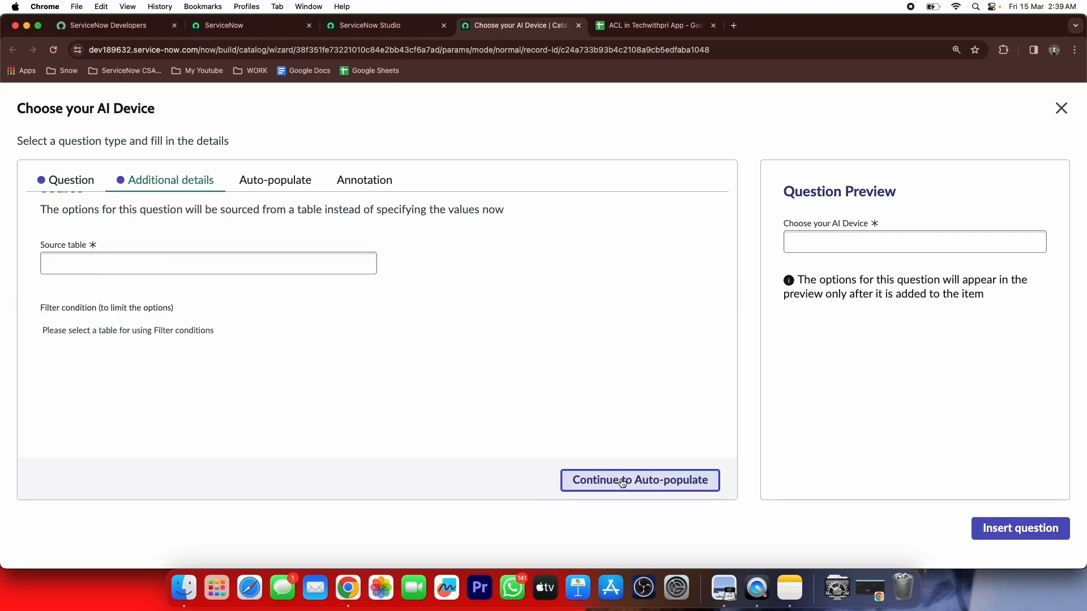
pyautogui.click(271, 262)
pyautogui.write('ai de')
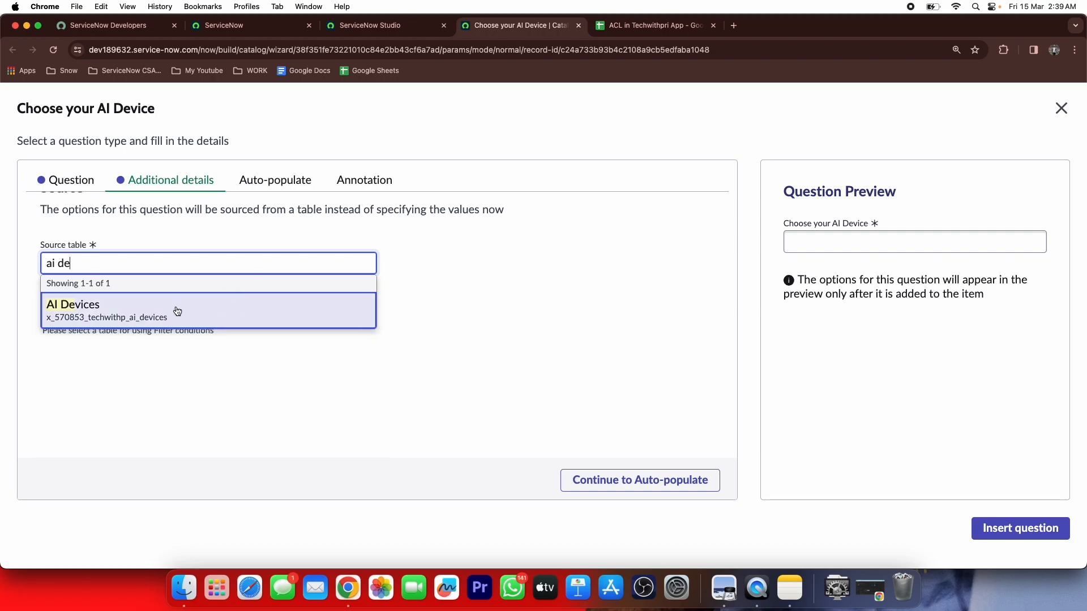
pyautogui.click(175, 306)
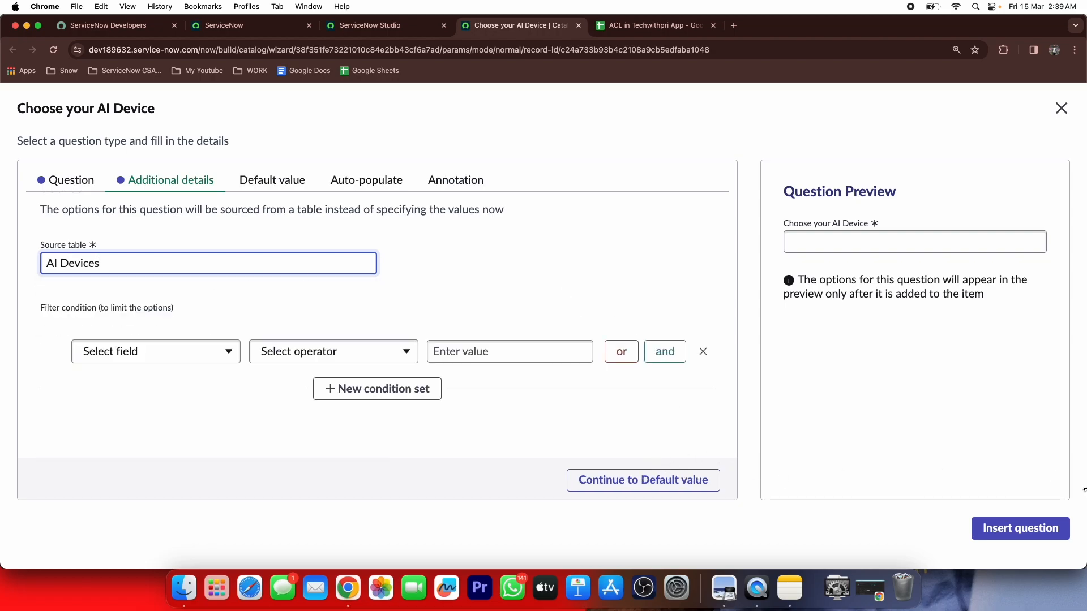
pyautogui.click(1042, 528)
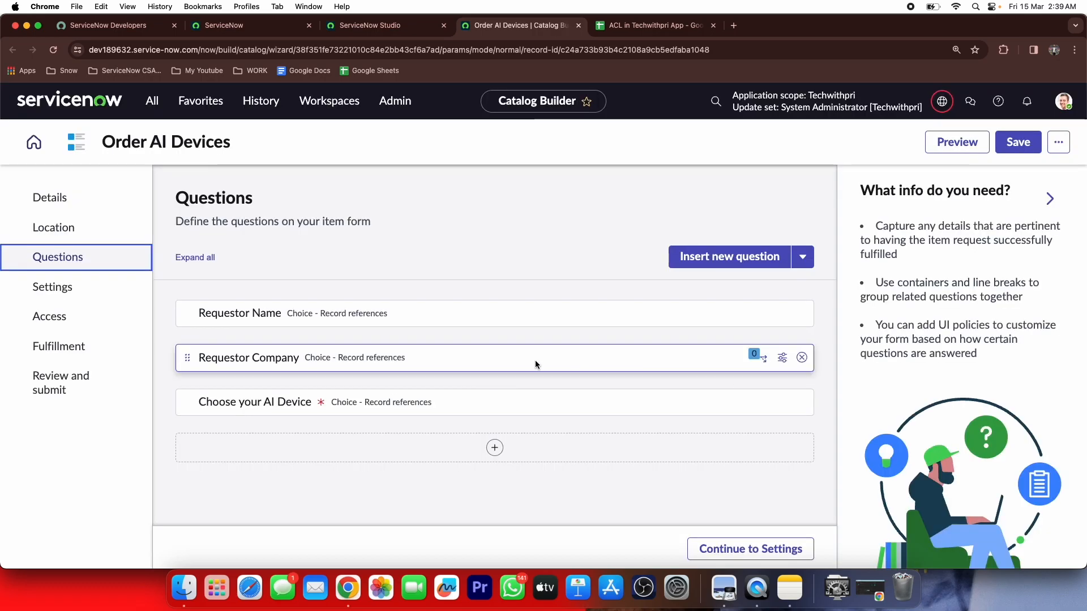
# After checking the spreadsheet, start a new Text > Single-line question
pyautogui.click(625, 34)
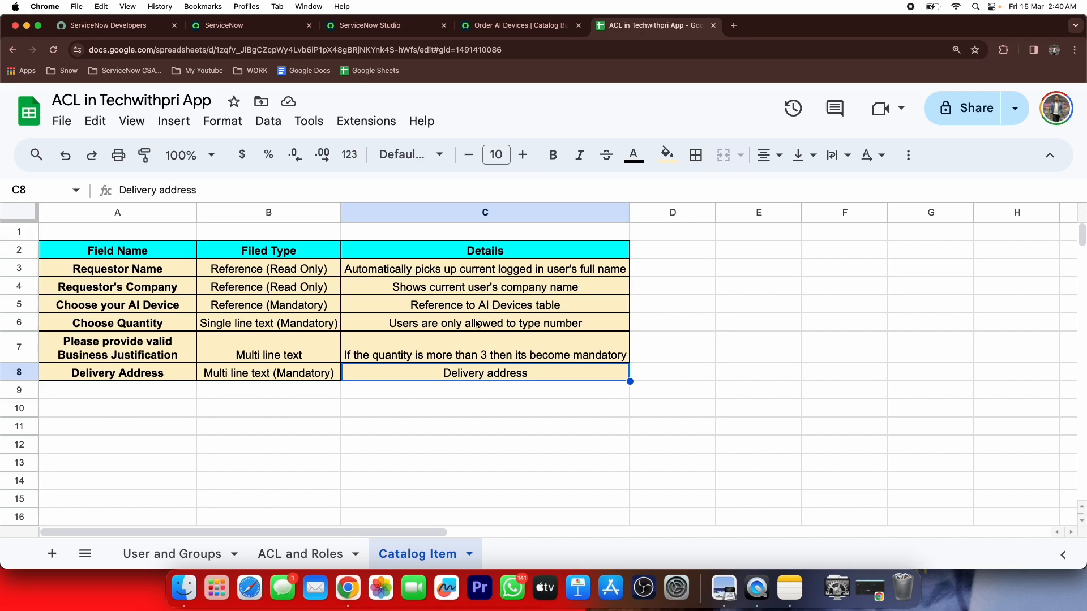
pyautogui.click(502, 27)
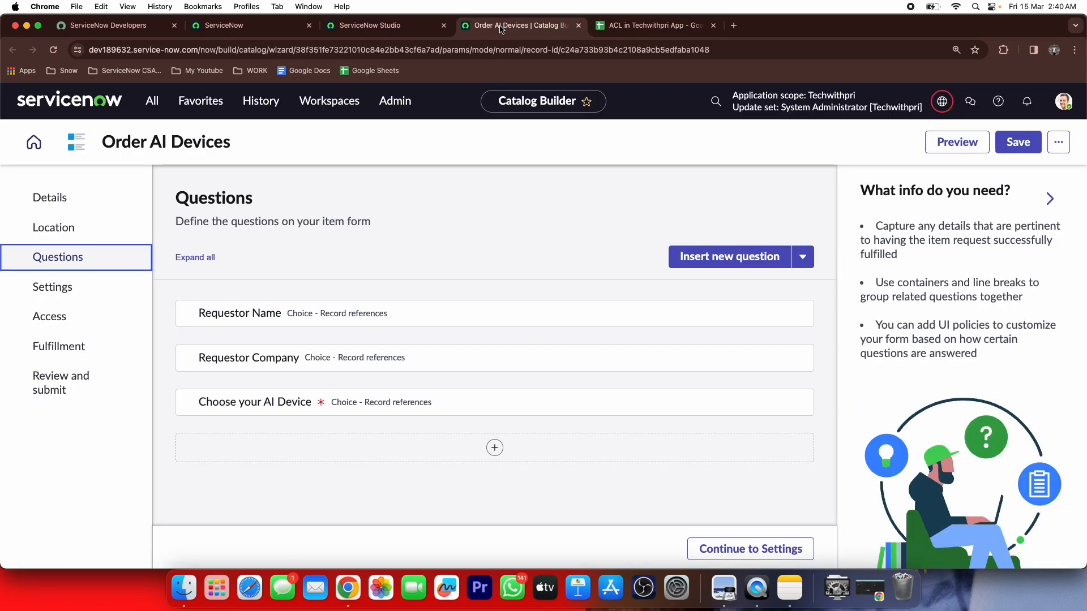
pyautogui.click(494, 448)
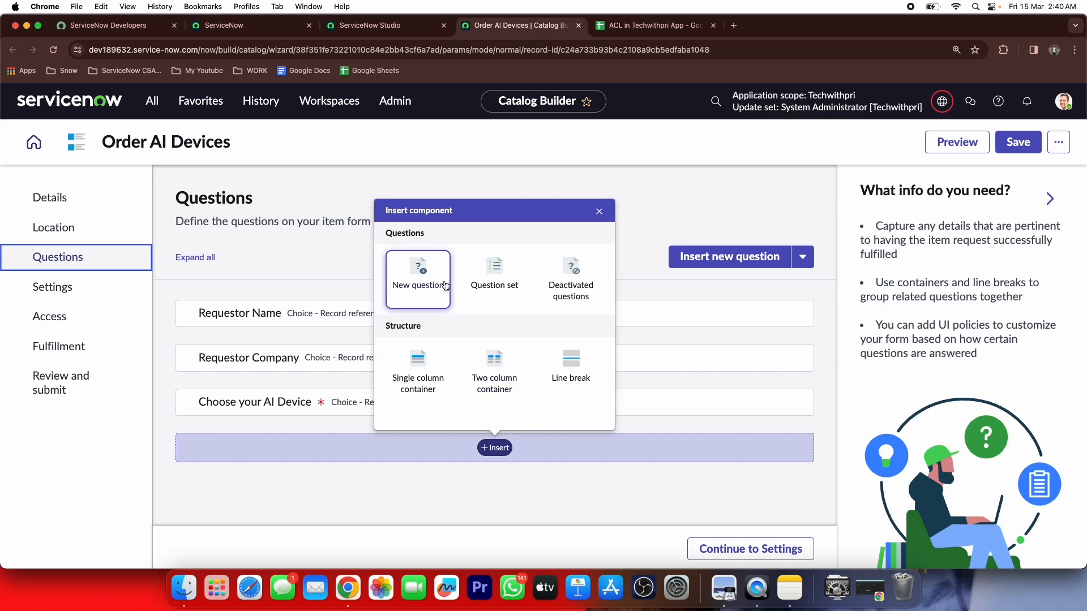
pyautogui.click(418, 274)
pyautogui.click(264, 257)
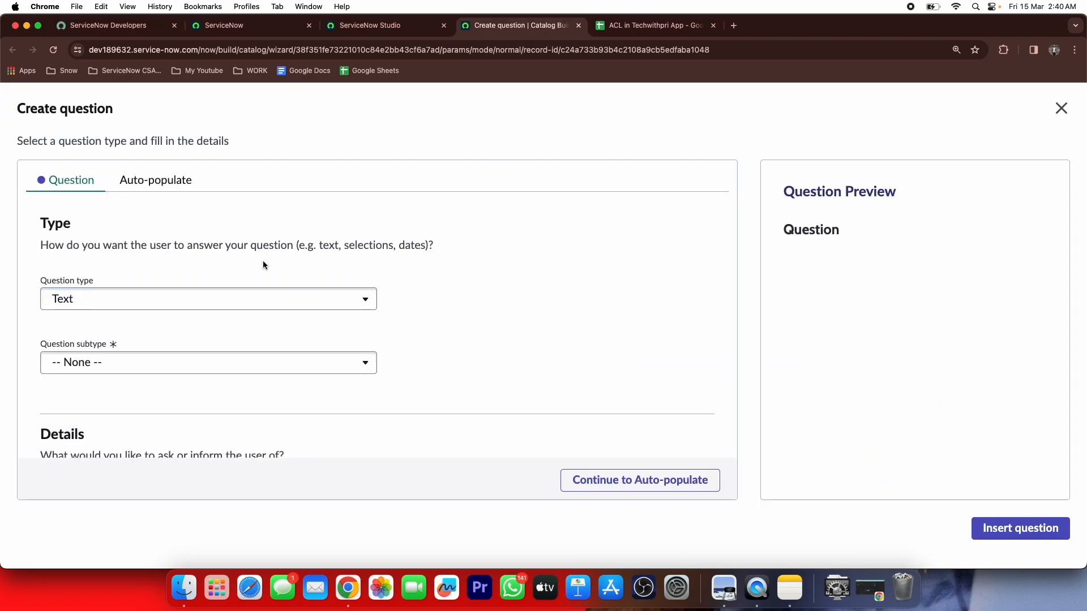
pyautogui.click(168, 369)
pyautogui.click(133, 407)
# Label it 'Choose Quantity', make it mandatory, and insert it
pyautogui.scroll(-4, 218, 293)
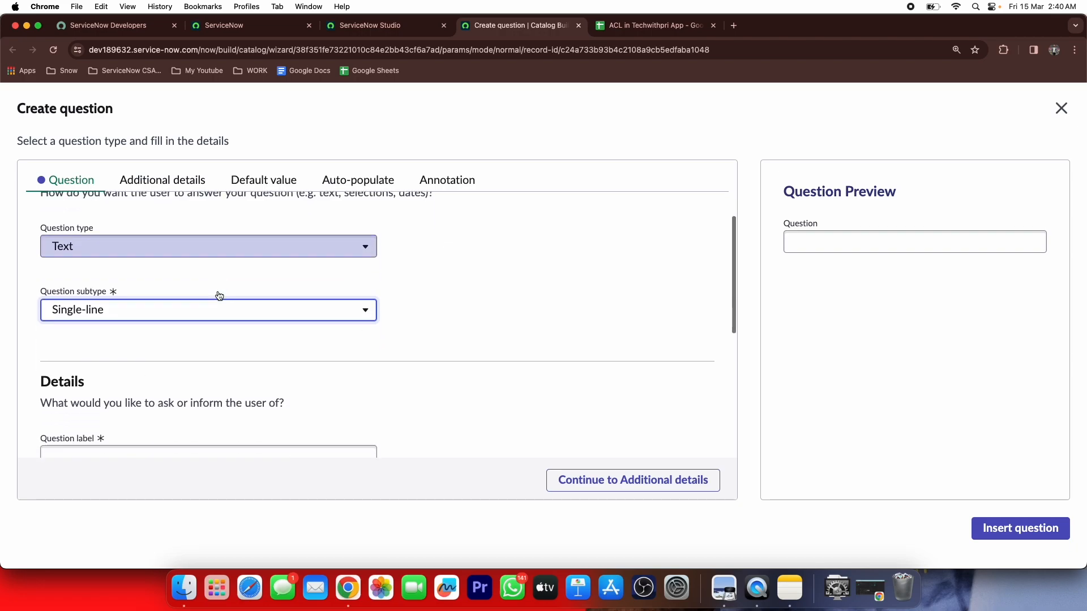
pyautogui.click(193, 318)
pyautogui.write('Choose Quantity')
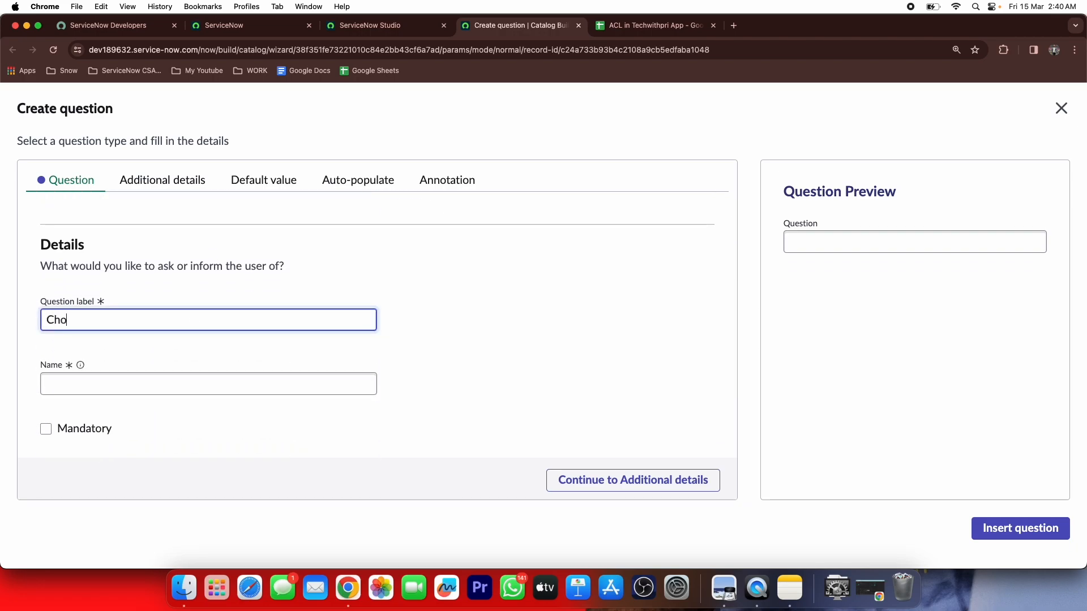
pyautogui.click(325, 283)
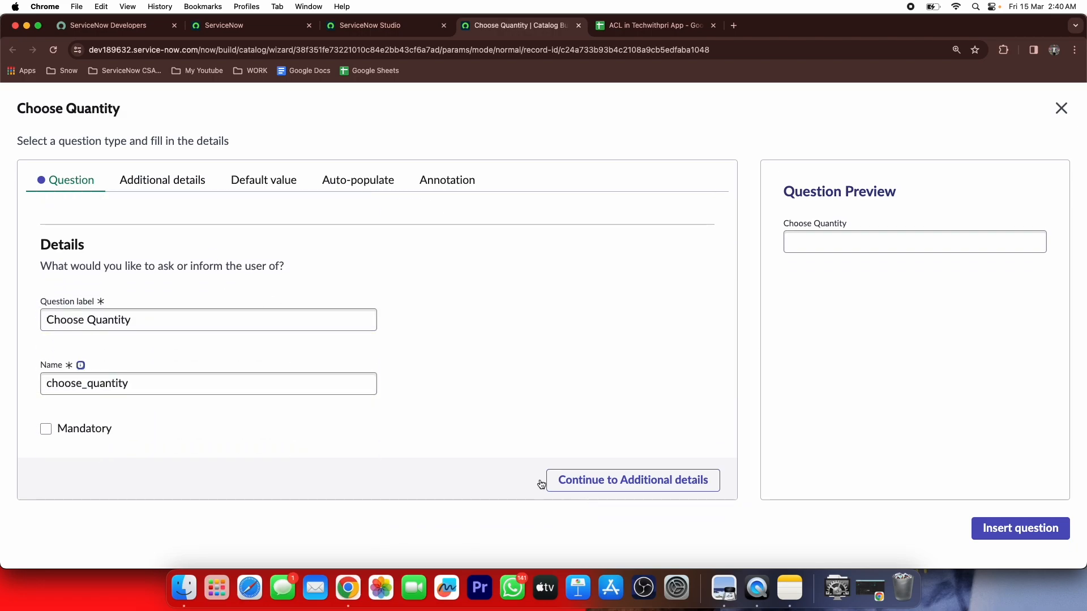
pyautogui.click(43, 429)
pyautogui.click(1038, 526)
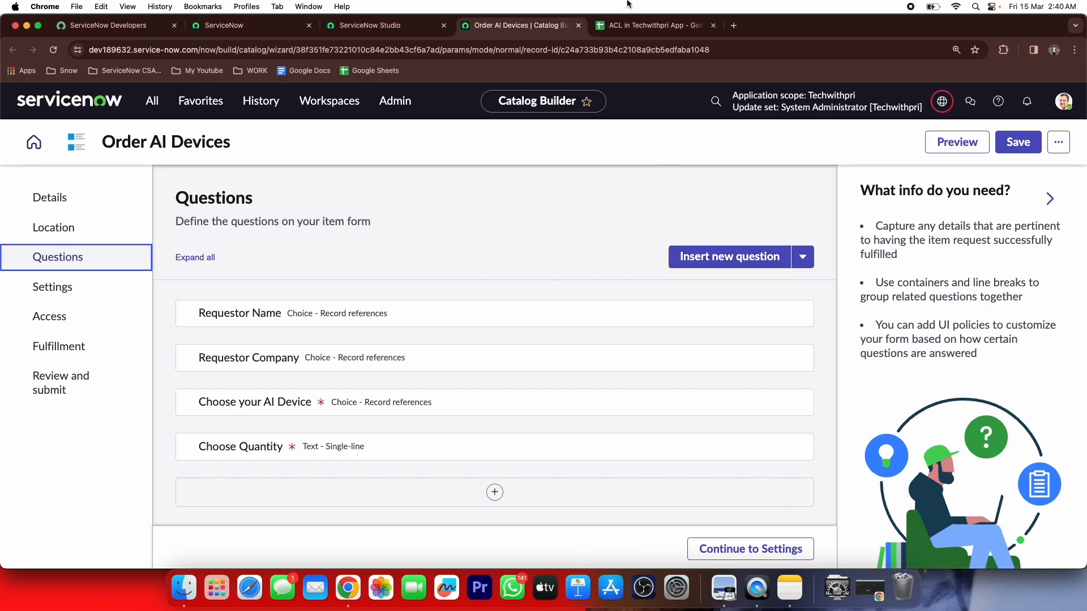
# Add a Text > Multi-line question labelled 'Business Justification'
pyautogui.click(625, 23)
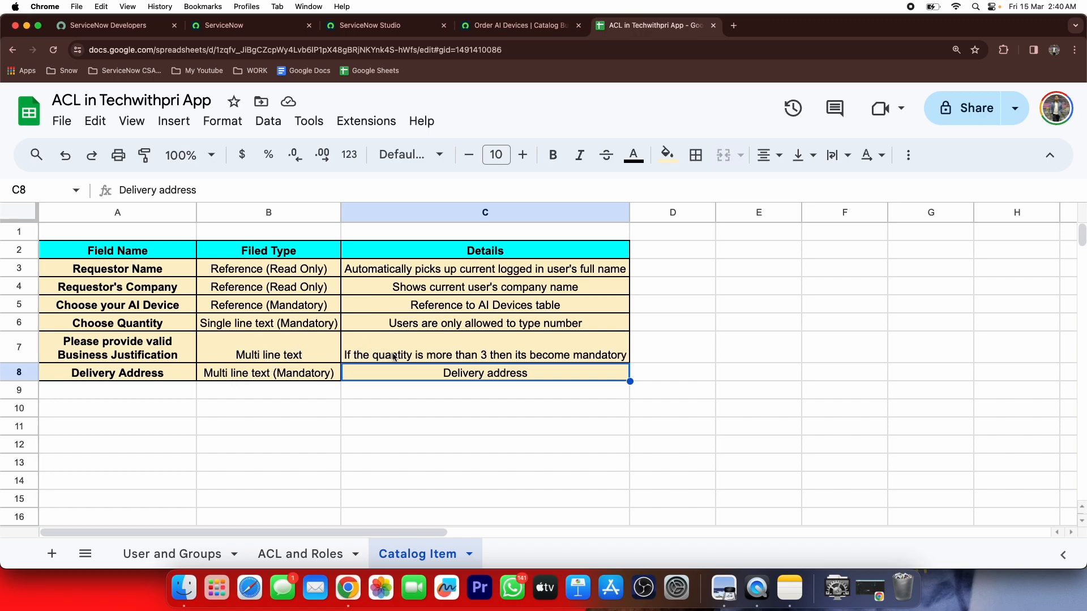
pyautogui.click(521, 25)
pyautogui.click(155, 369)
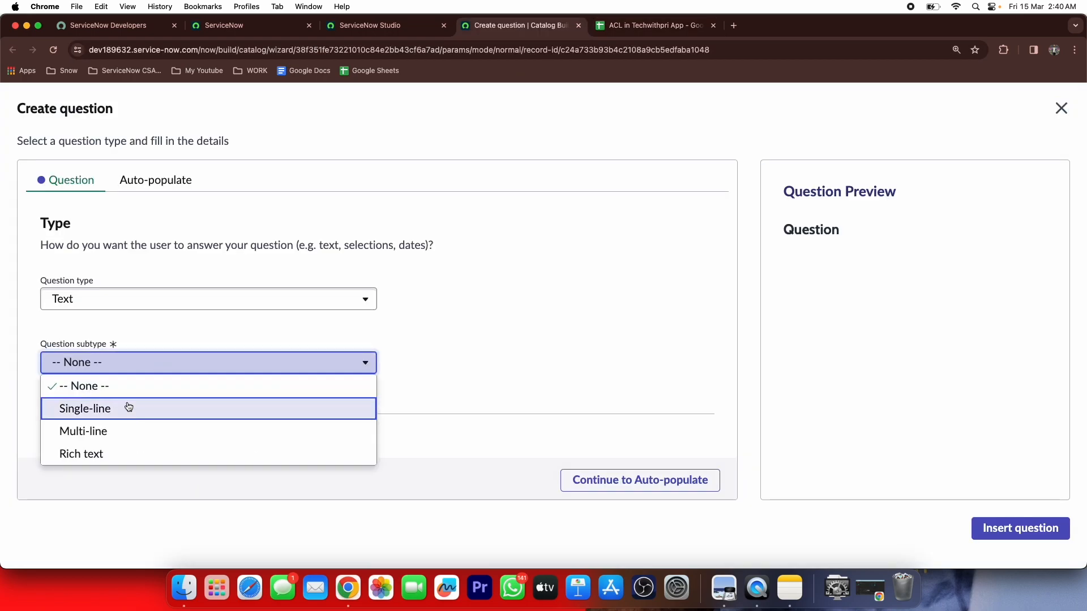
pyautogui.click(119, 429)
pyautogui.scroll(-5, 198, 316)
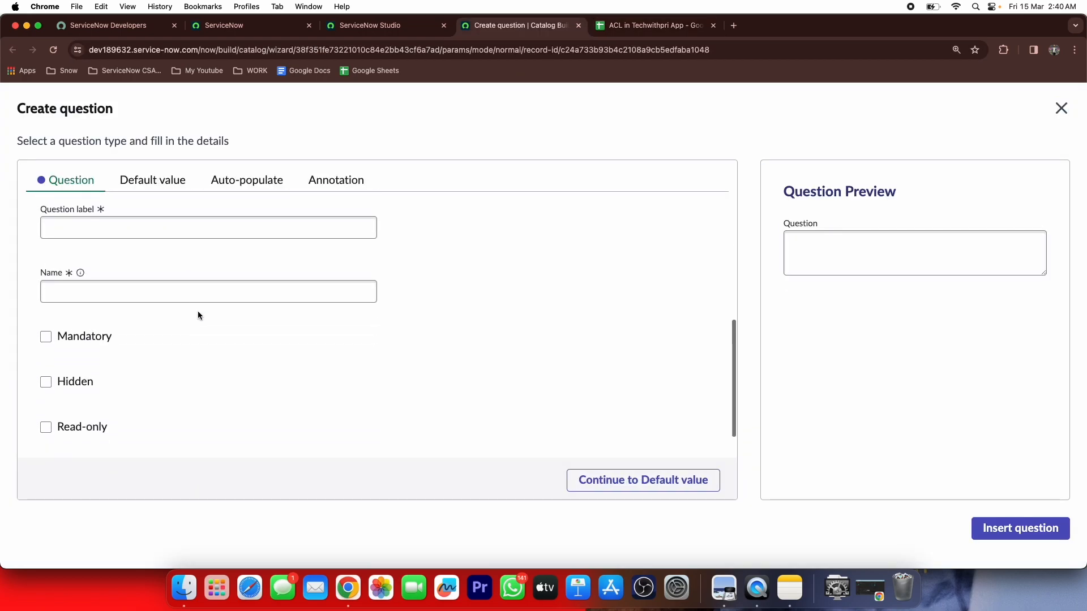
pyautogui.click(177, 231)
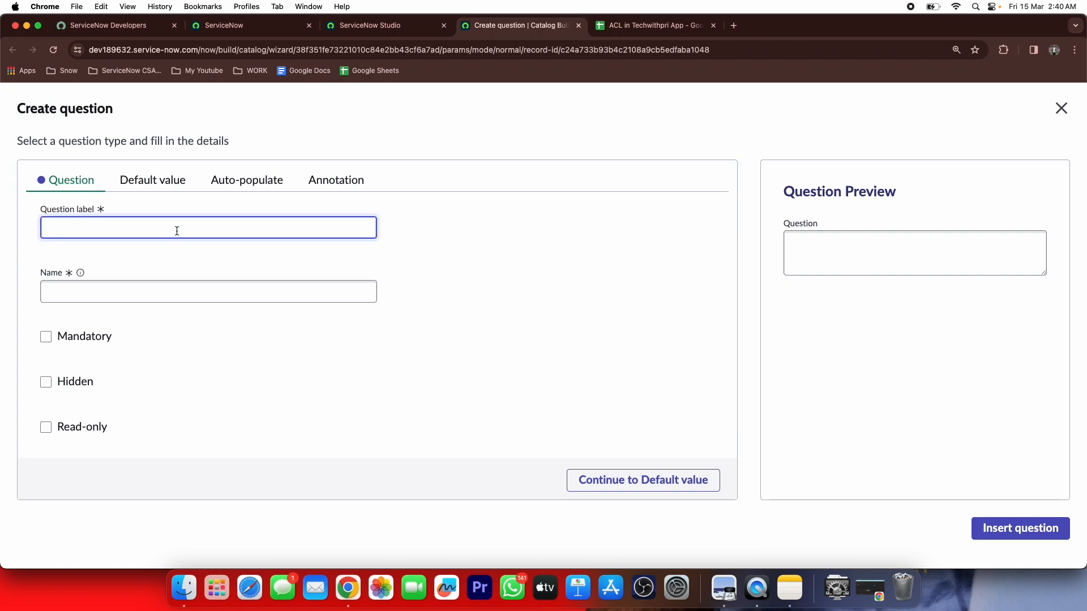
pyautogui.write('Business Justification')
pyautogui.press('Tab')
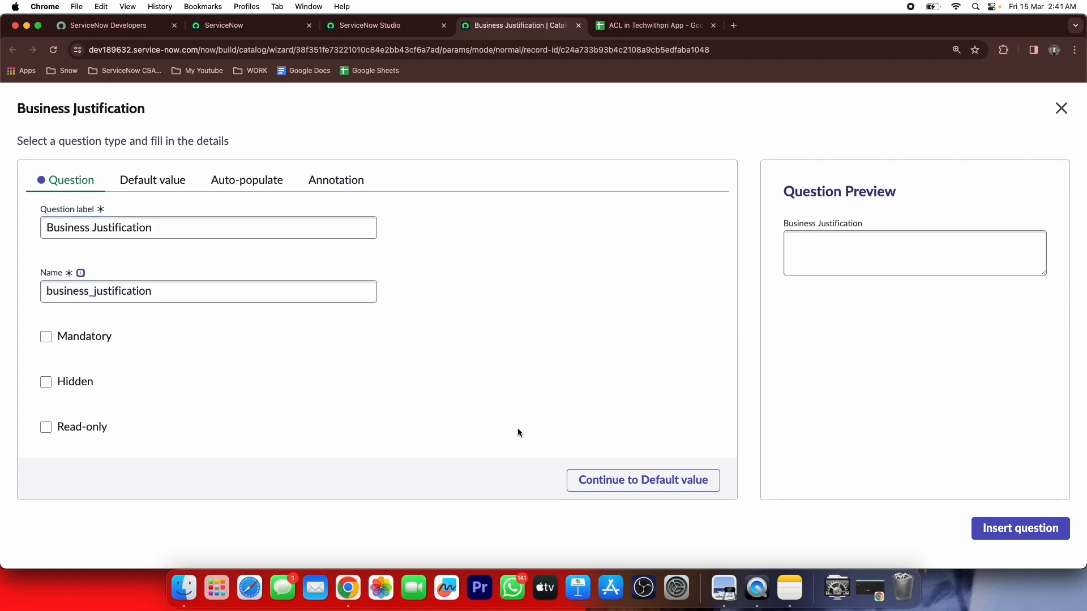
pyautogui.click(1017, 529)
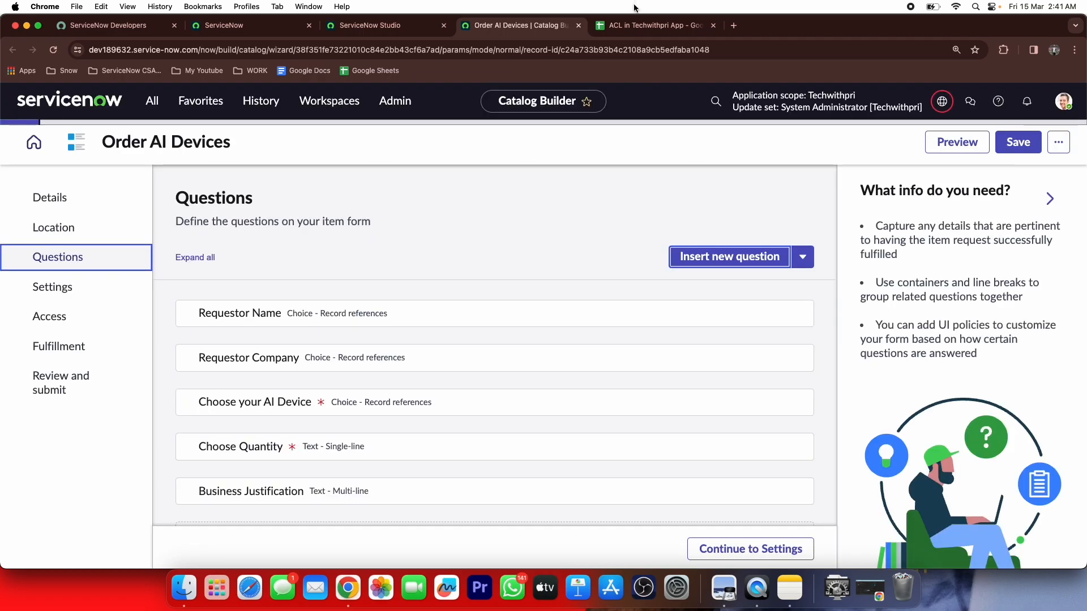
# Add a mandatory multi-line 'Delivery Details' question
pyautogui.click(628, 25)
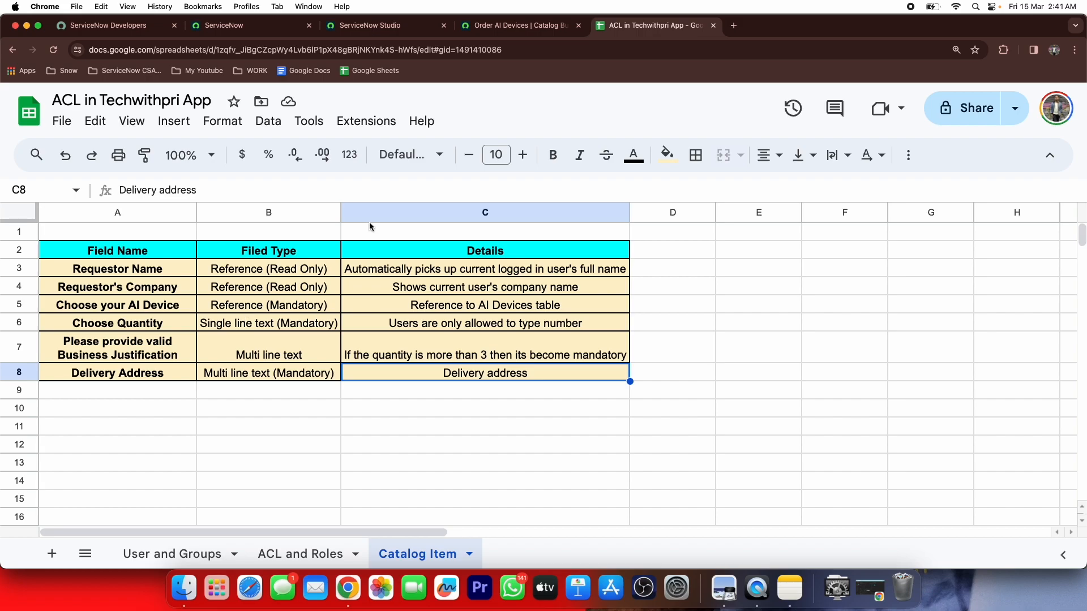
pyautogui.click(529, 29)
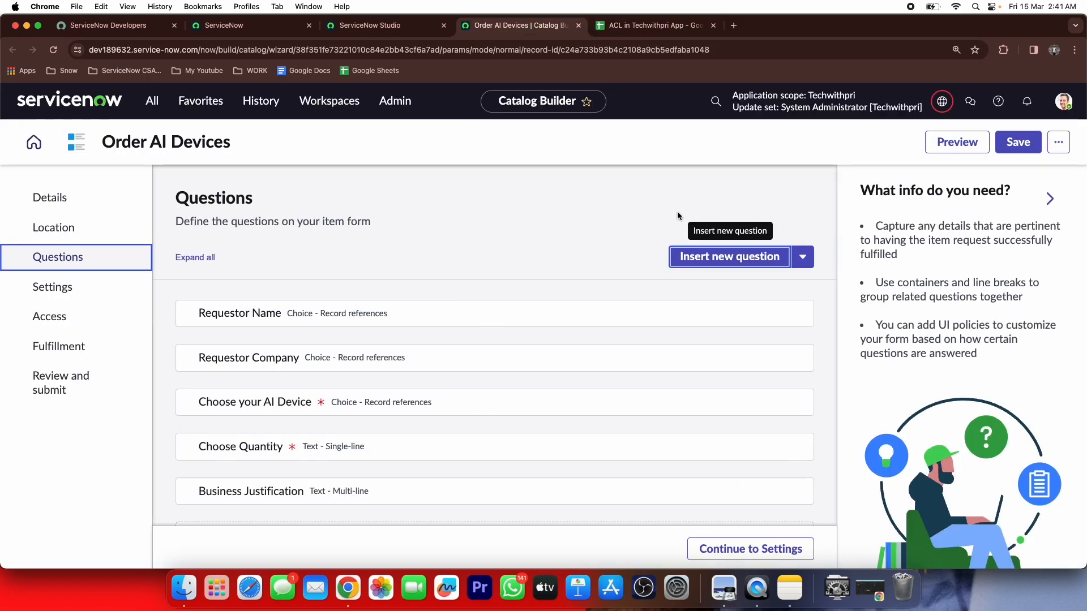
pyautogui.click(701, 254)
pyautogui.click(46, 402)
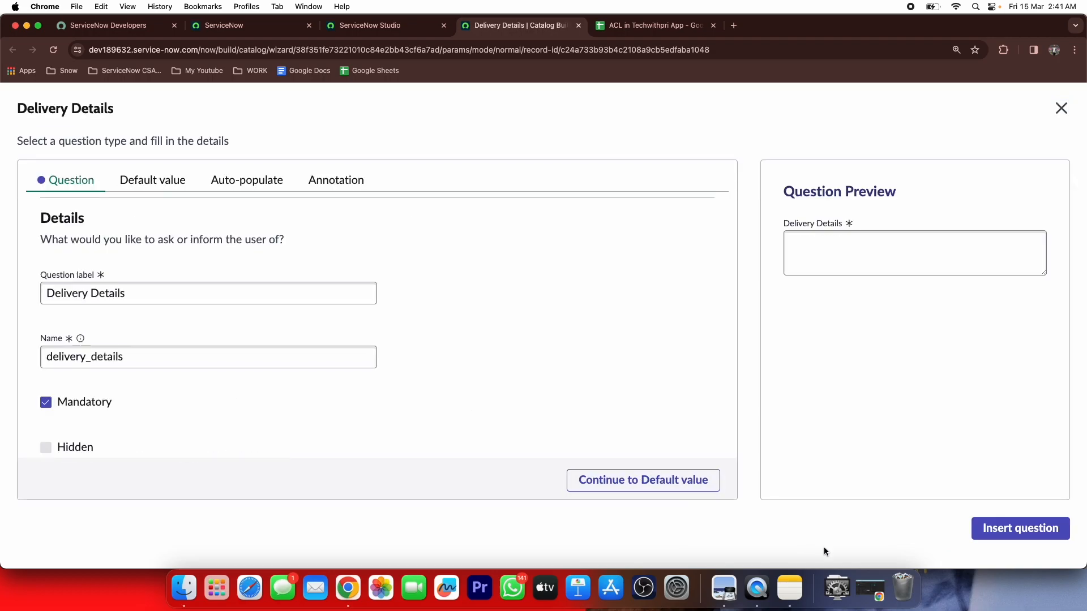
pyautogui.click(984, 528)
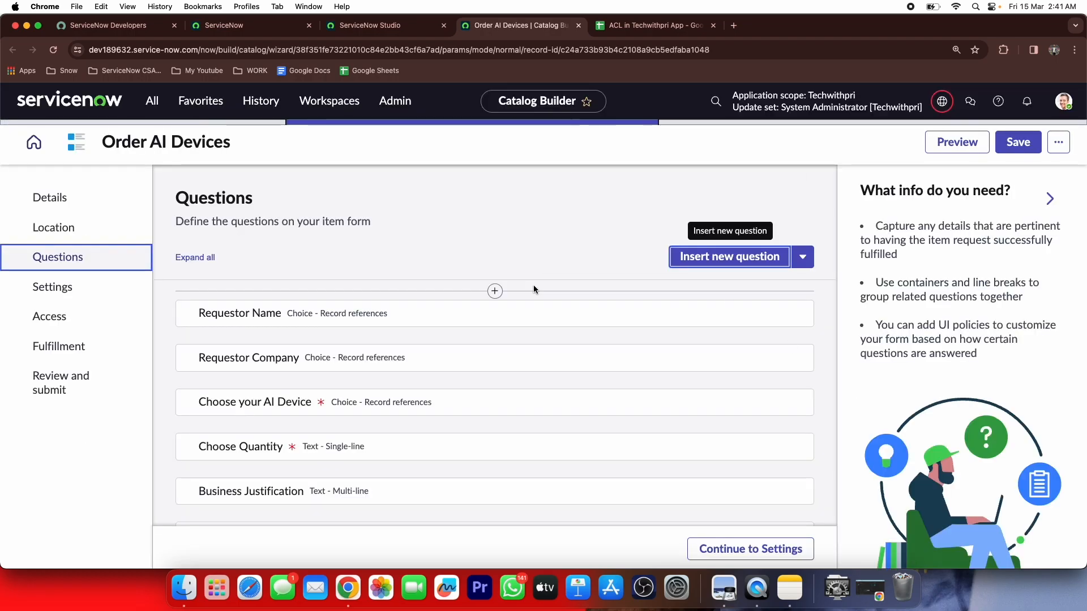
pyautogui.scroll(-3, 534, 285)
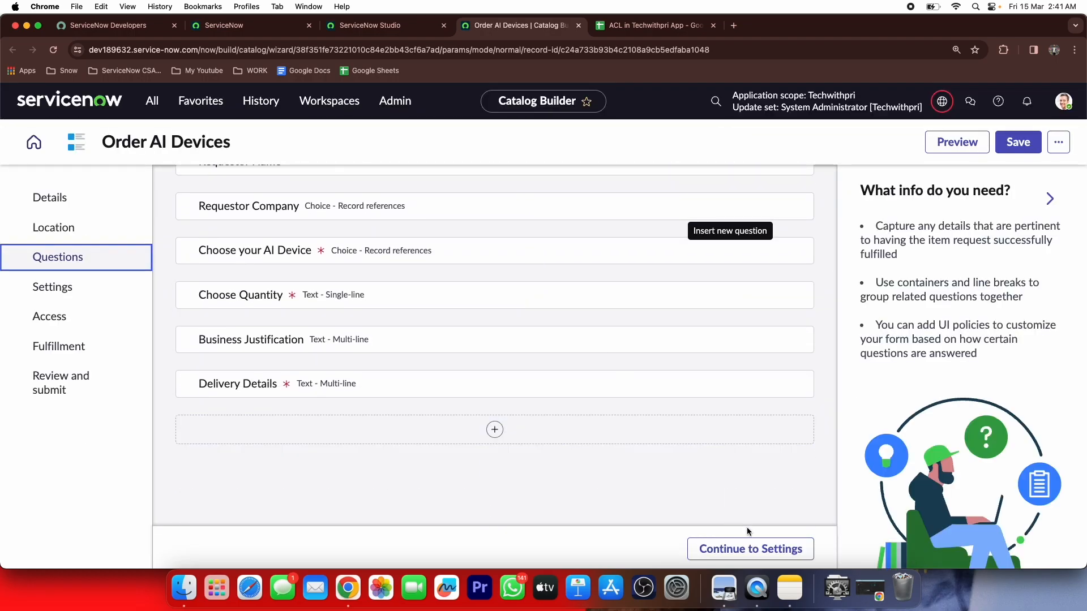
# In Settings, hide Add to cart, Add to wishlist, delivery time and the attachment button
pyautogui.click(748, 548)
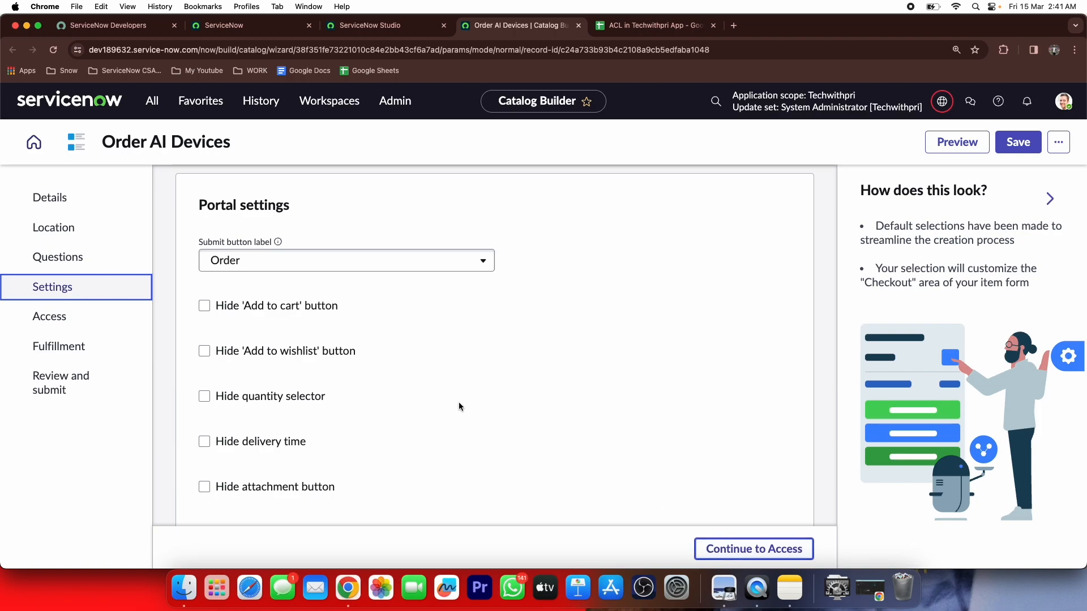
pyautogui.click(304, 304)
pyautogui.click(272, 348)
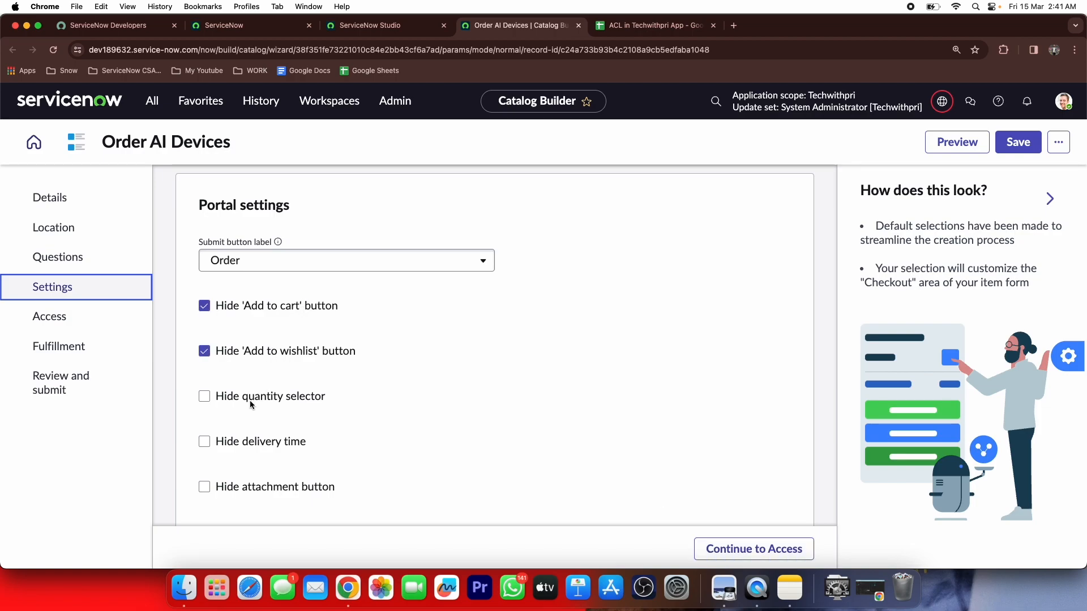
pyautogui.click(273, 444)
pyautogui.scroll(-1, 273, 443)
pyautogui.click(258, 470)
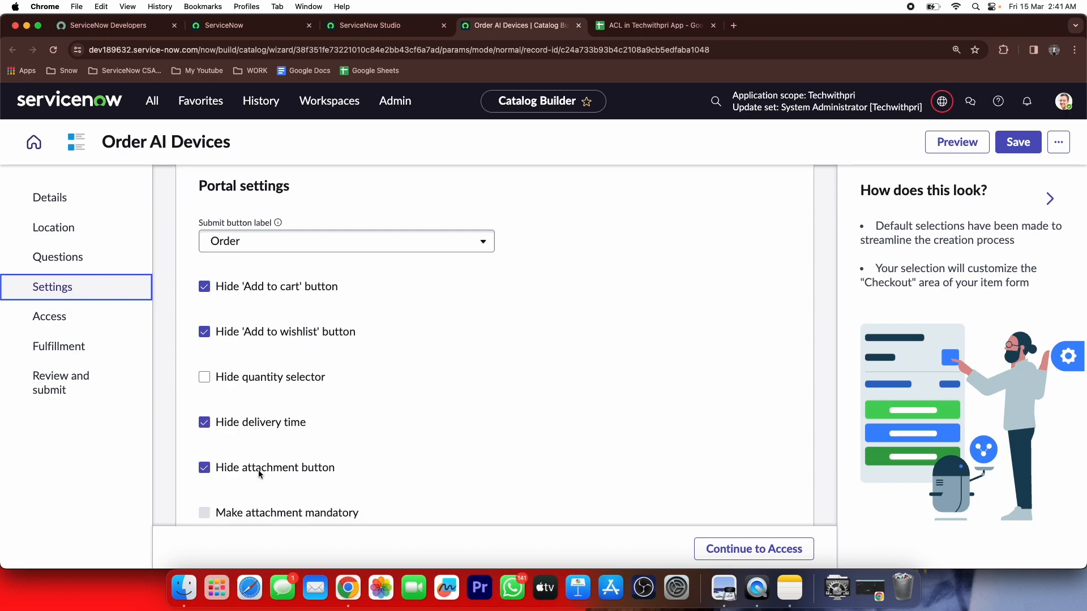
pyautogui.click(784, 549)
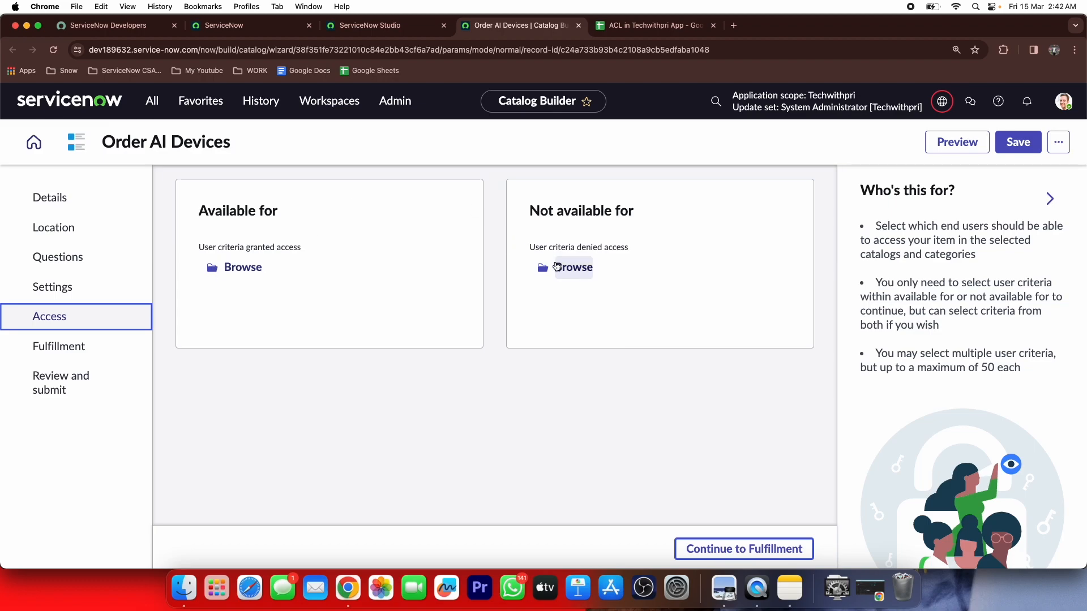
# Preview the Order AI Devices request form at Review and submit, then submit it
pyautogui.click(718, 559)
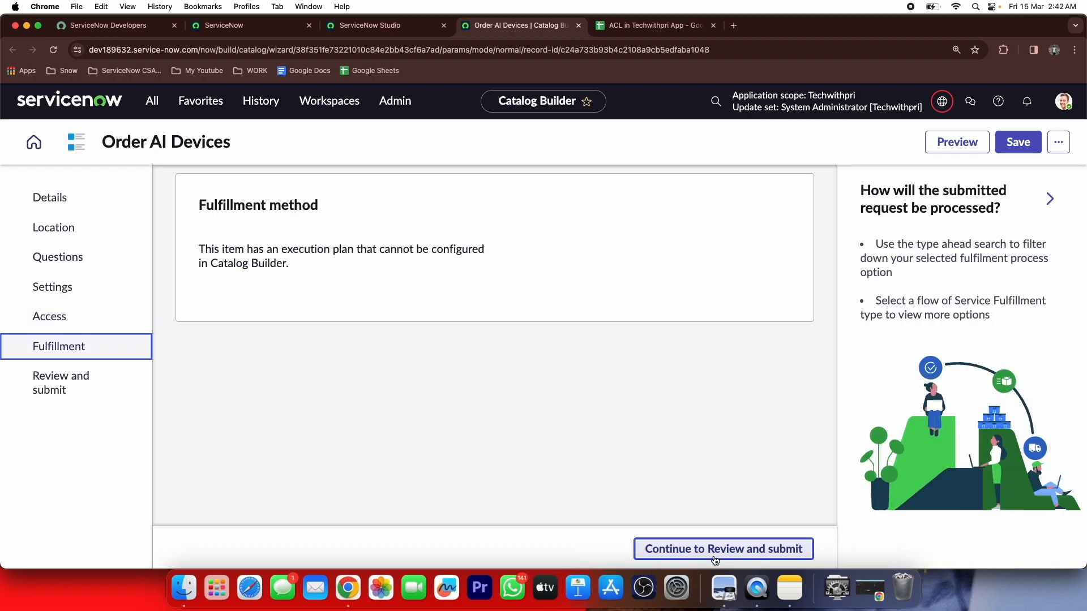
pyautogui.click(714, 559)
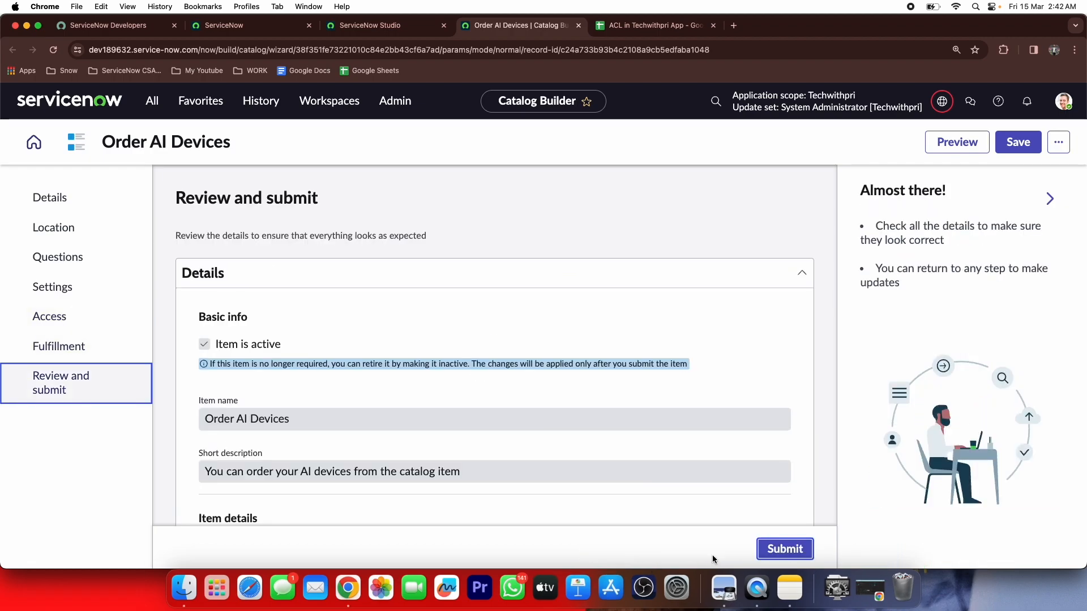
pyautogui.click(942, 145)
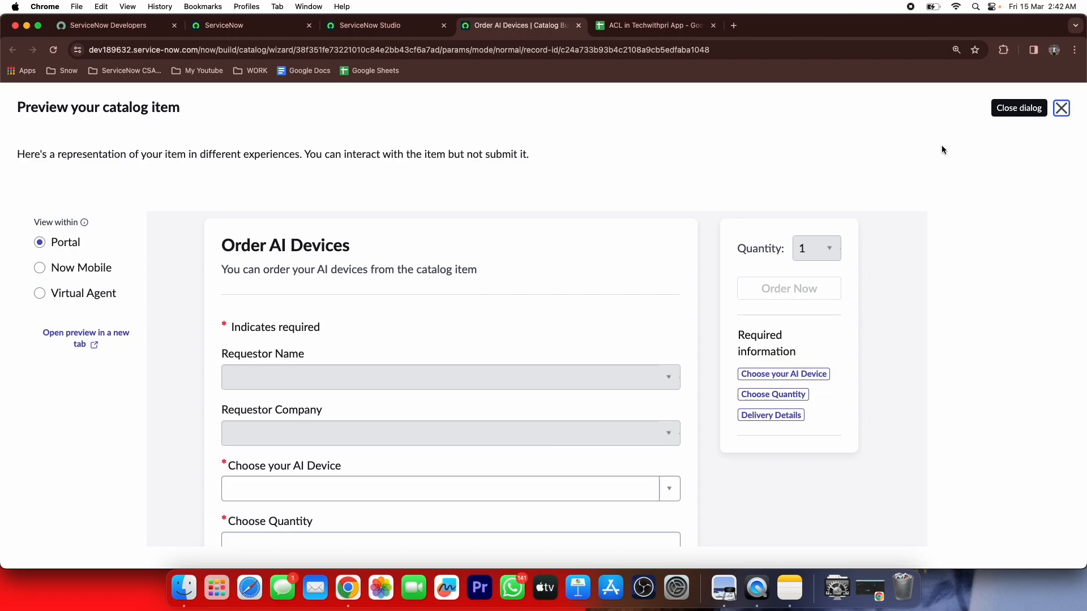
pyautogui.scroll(-5, 466, 287)
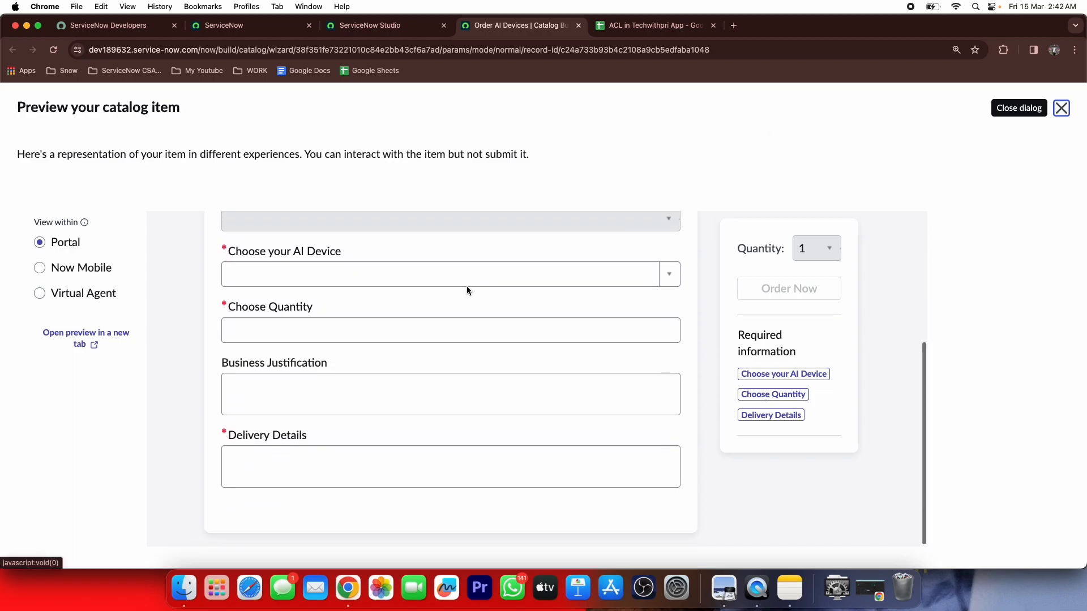
pyautogui.scroll(4, 466, 290)
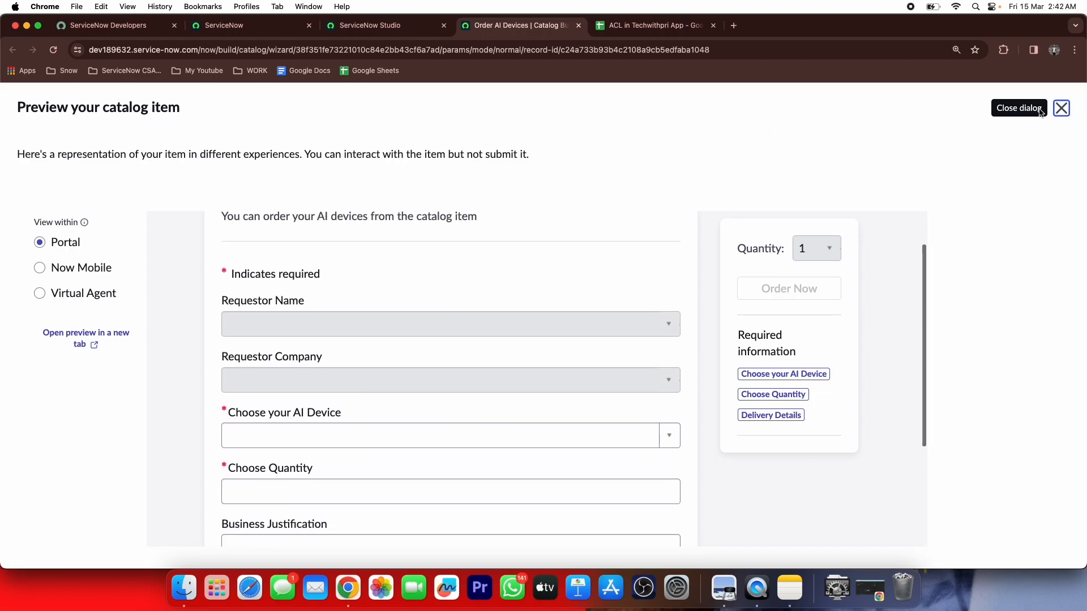
pyautogui.click(1058, 110)
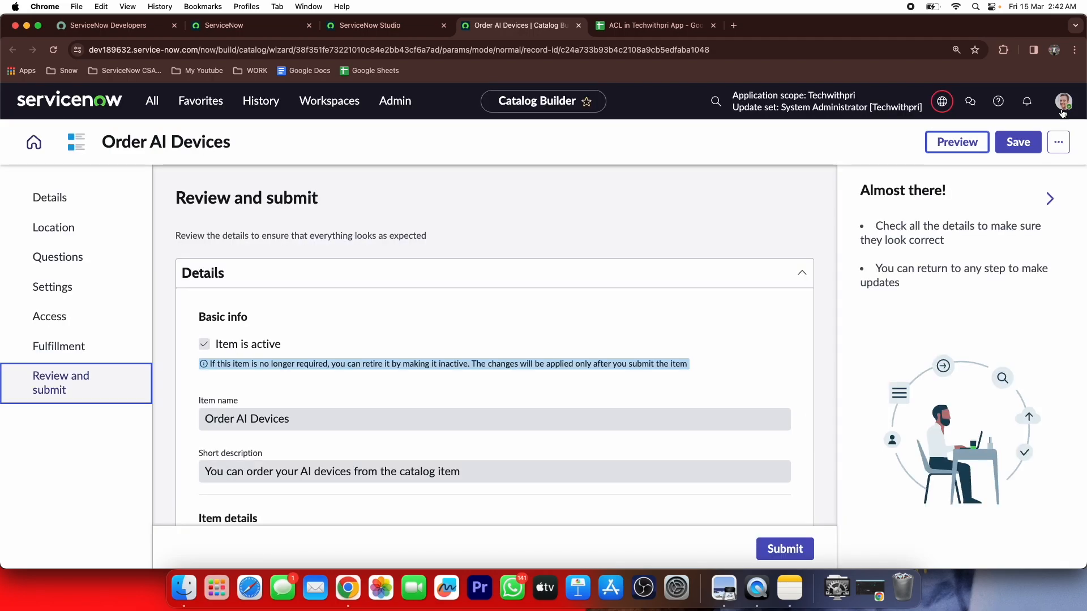
pyautogui.click(771, 544)
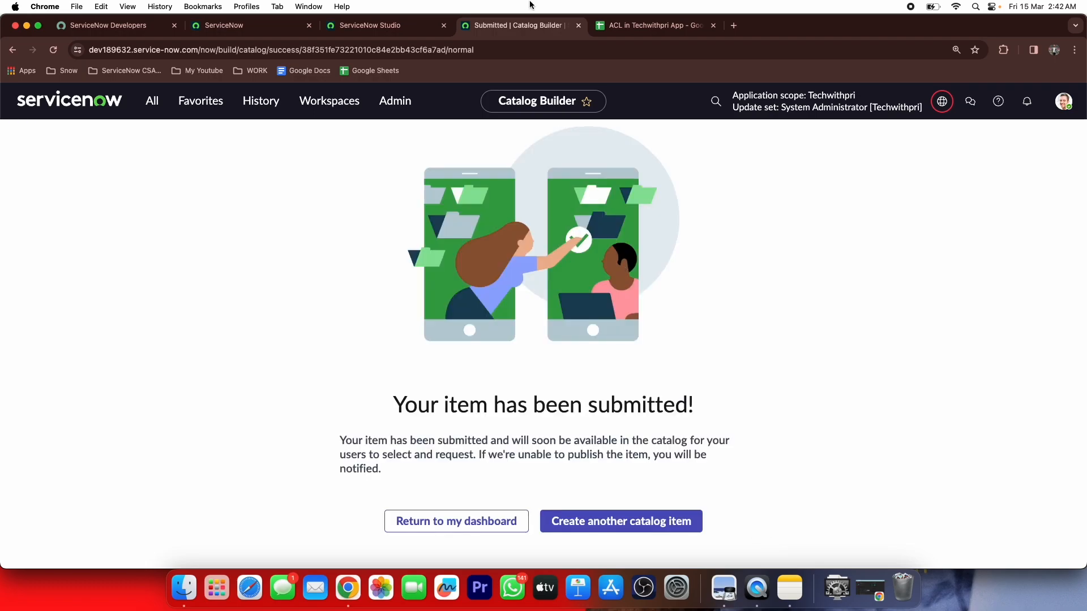
# Close Catalog Builder, reload Studio, and view the Publishing Order AI Devices record
pyautogui.click(577, 25)
pyautogui.click(411, 24)
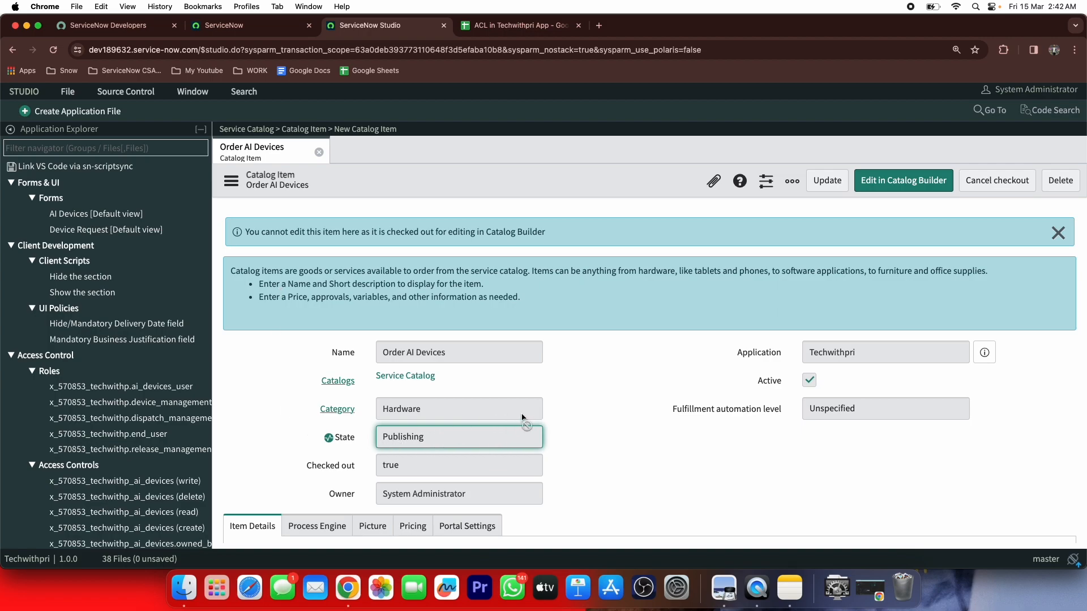
pyautogui.scroll(-10, 552, 390)
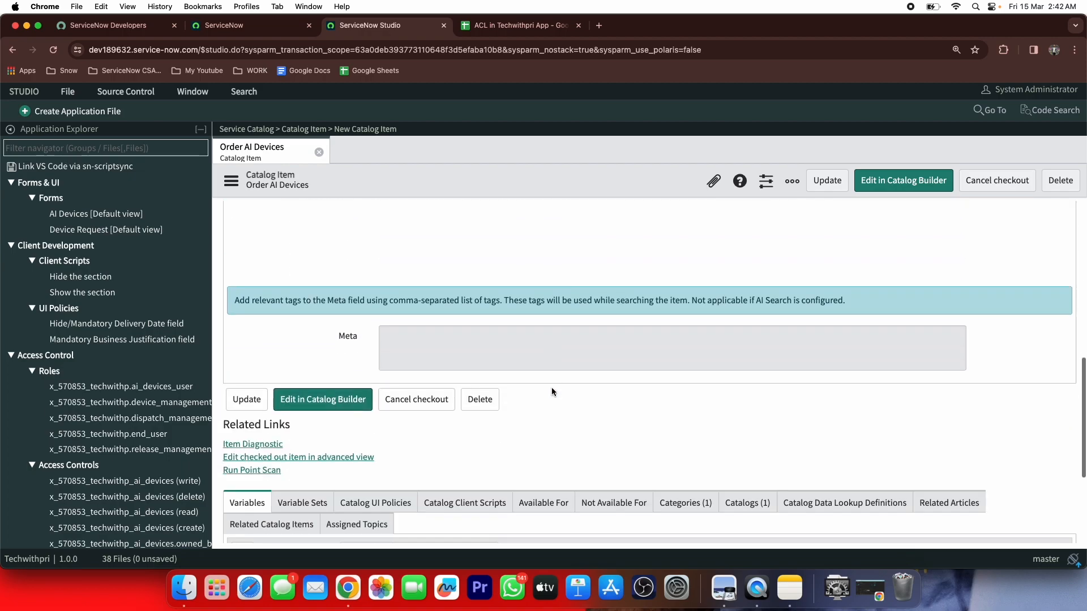
pyautogui.scroll(10, 552, 387)
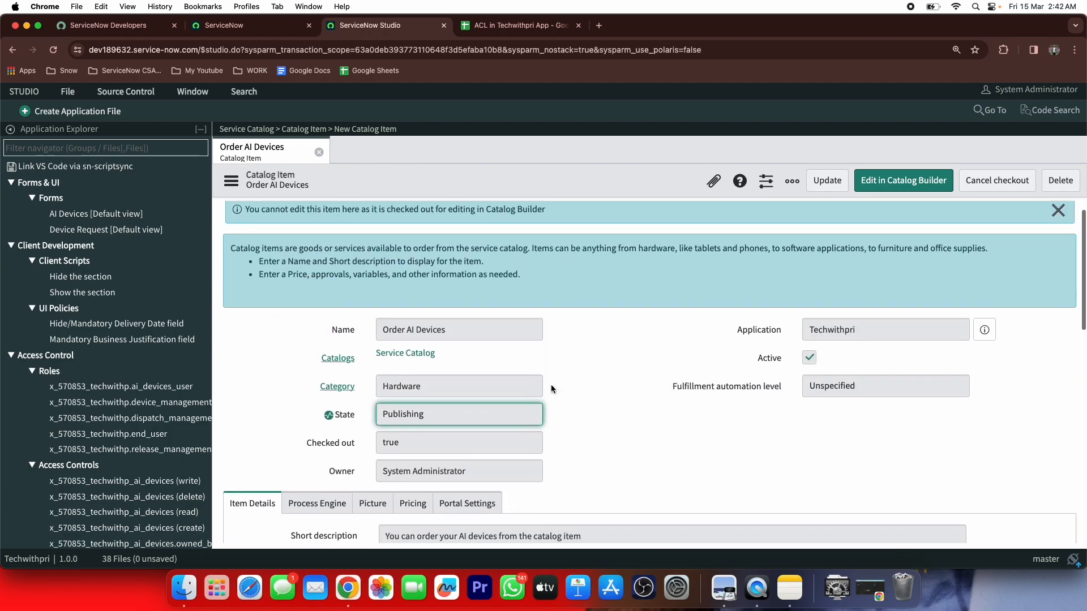
pyautogui.click(55, 50)
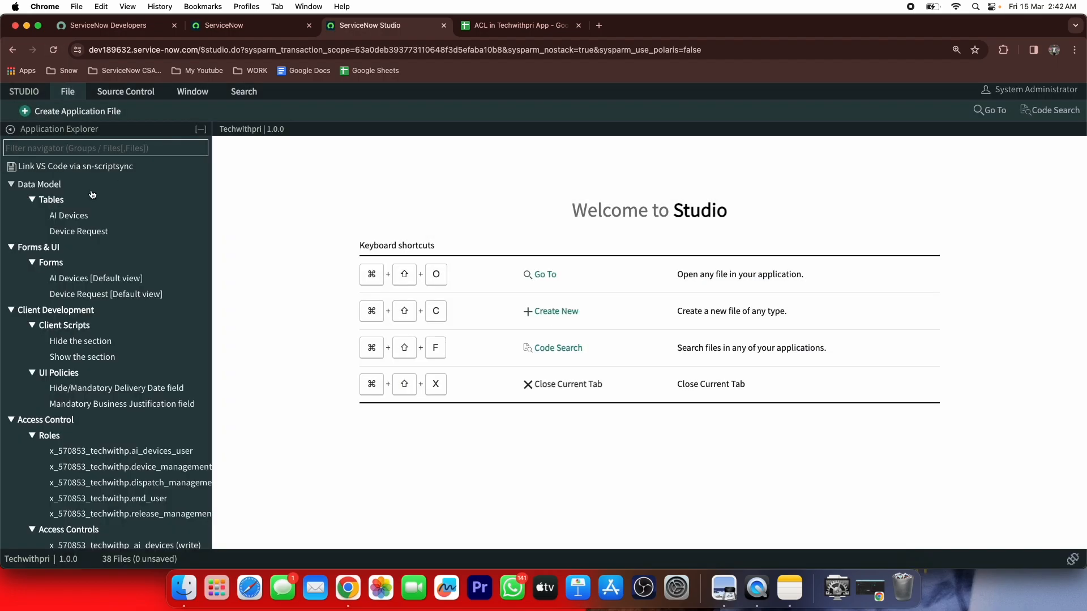
pyautogui.scroll(-3, 54, 236)
pyautogui.scroll(-7, 53, 235)
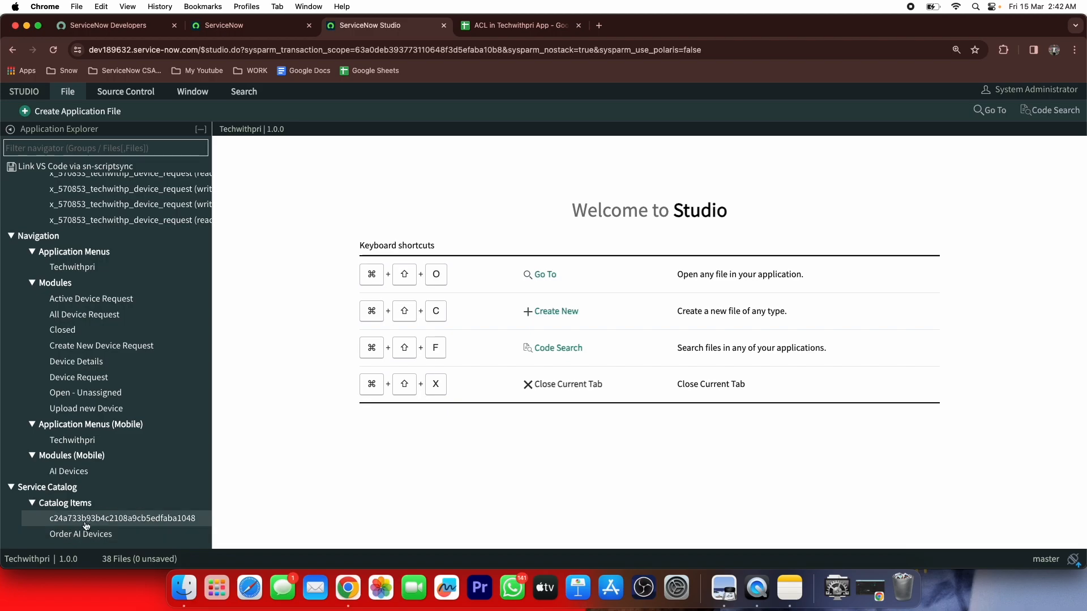
pyautogui.click(79, 534)
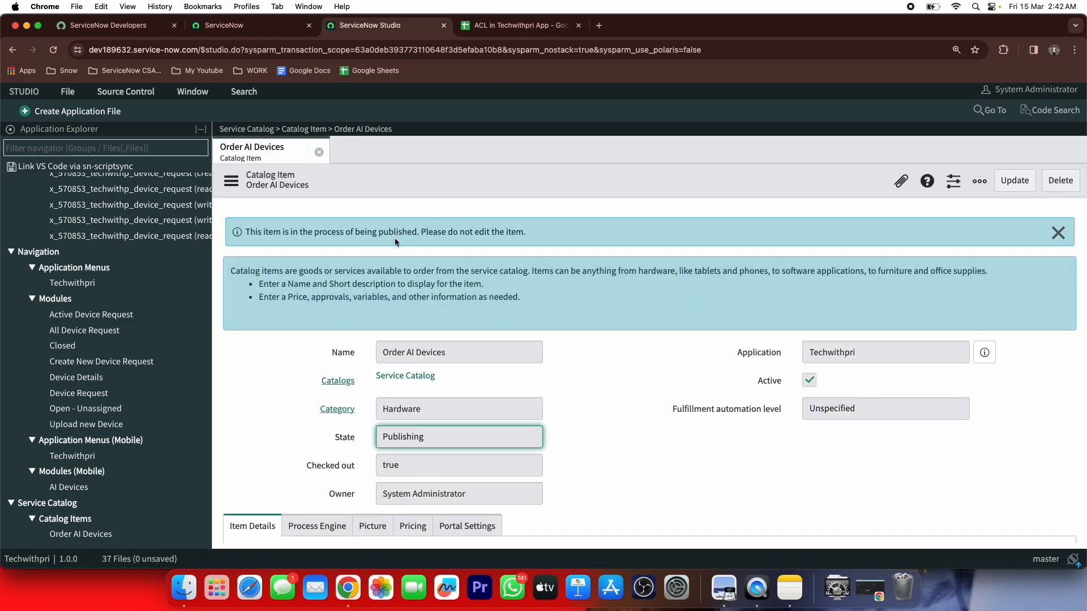
pyautogui.press('super+shift+x')
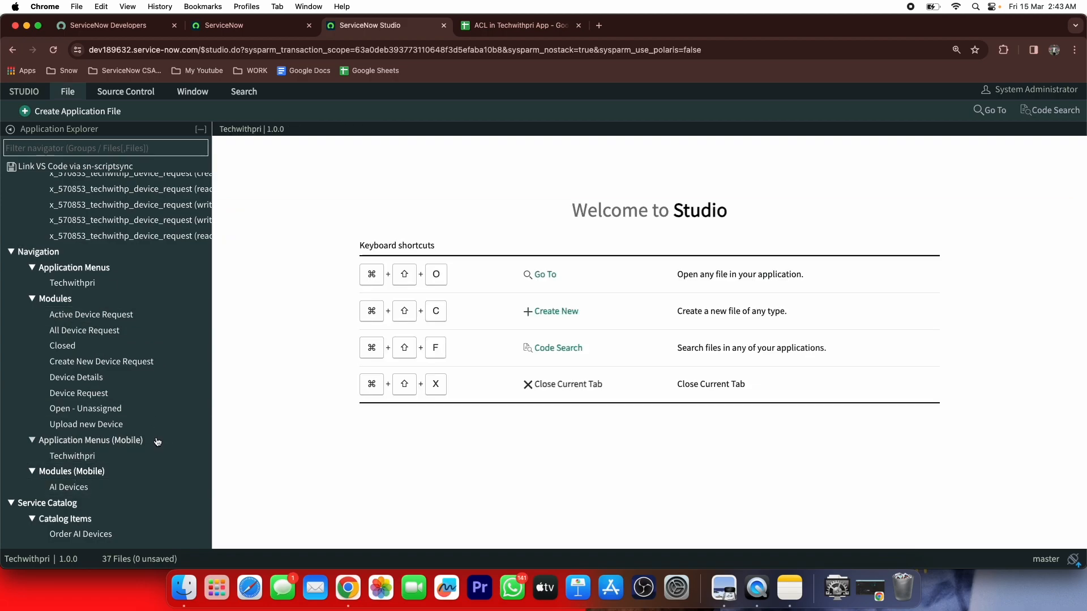
# Reopen Order AI Devices in Studio to see its six variables and compare with the spreadsheet
pyautogui.click(81, 534)
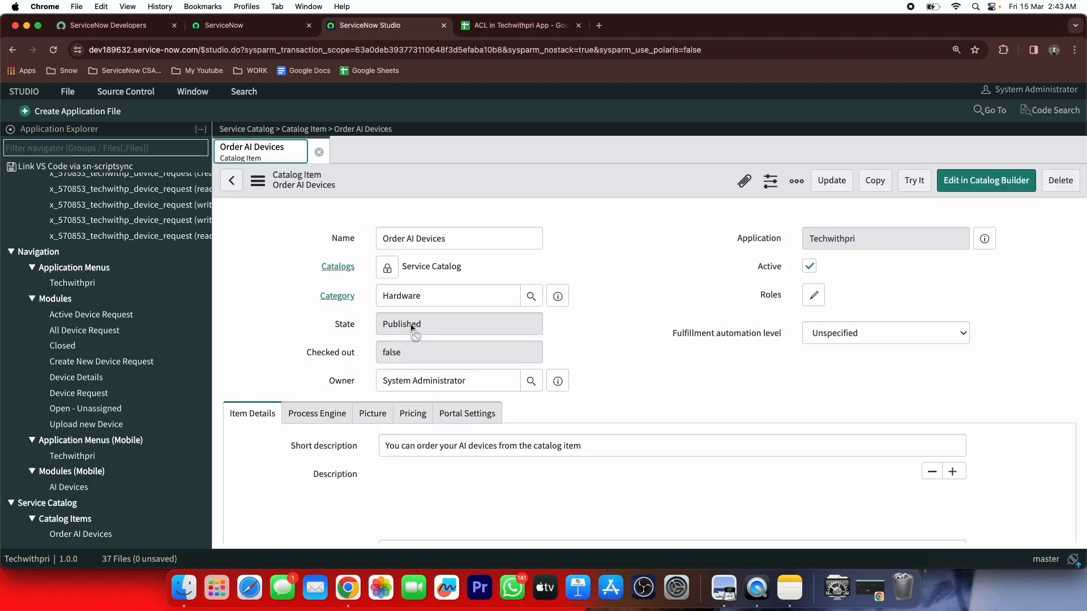
pyautogui.scroll(-15, 335, 317)
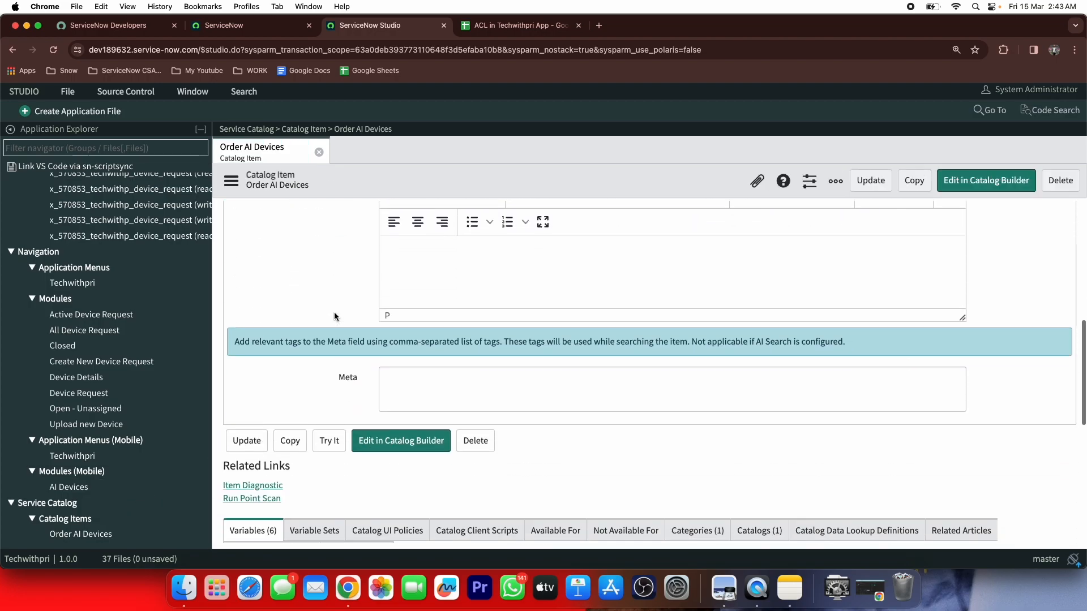
pyautogui.scroll(2, 412, 389)
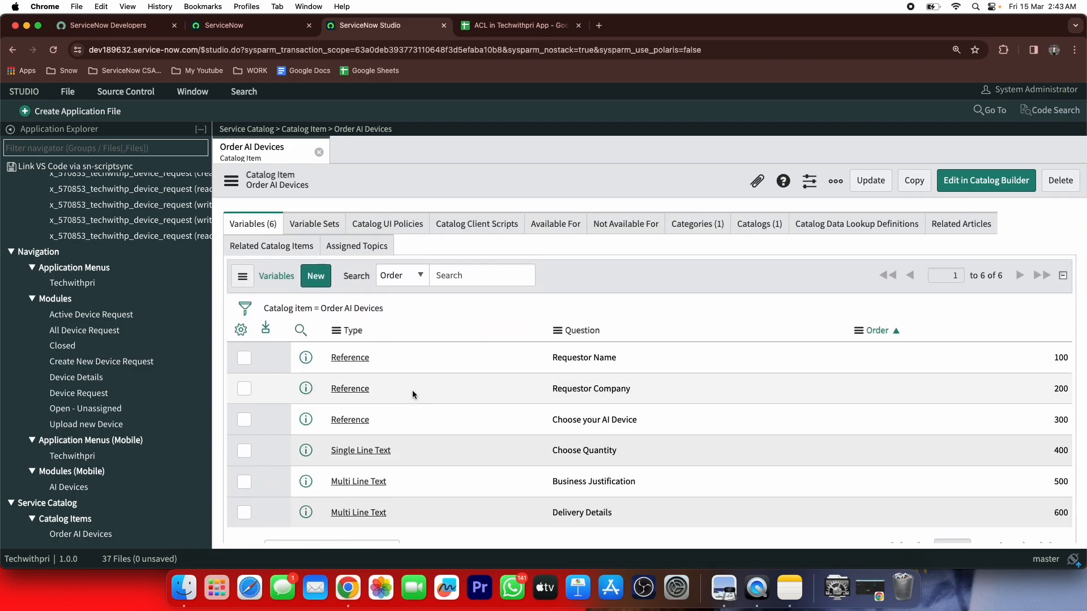
pyautogui.click(535, 27)
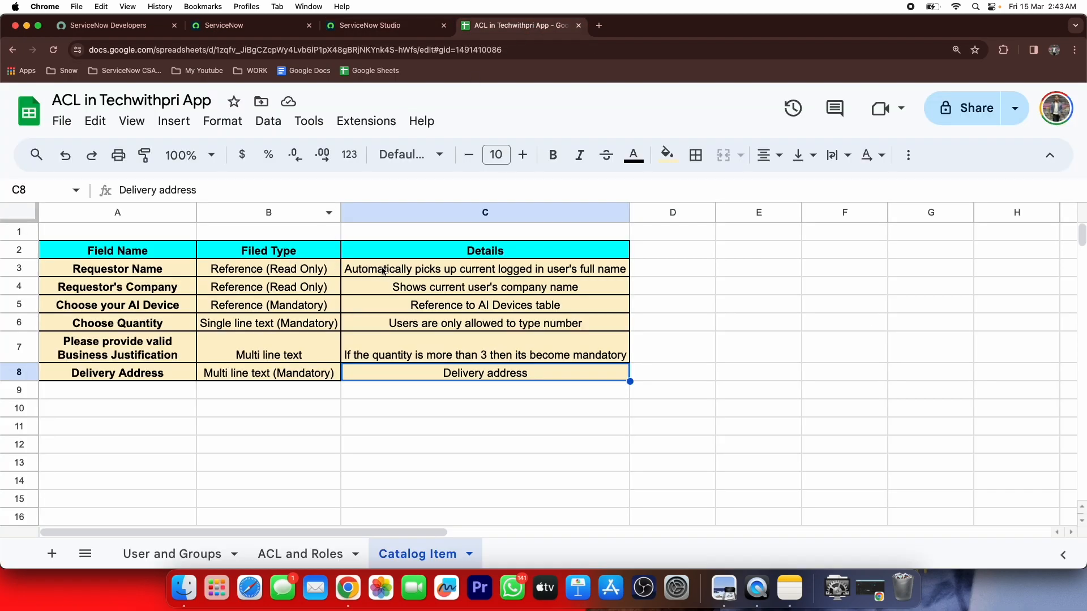
pyautogui.click(421, 30)
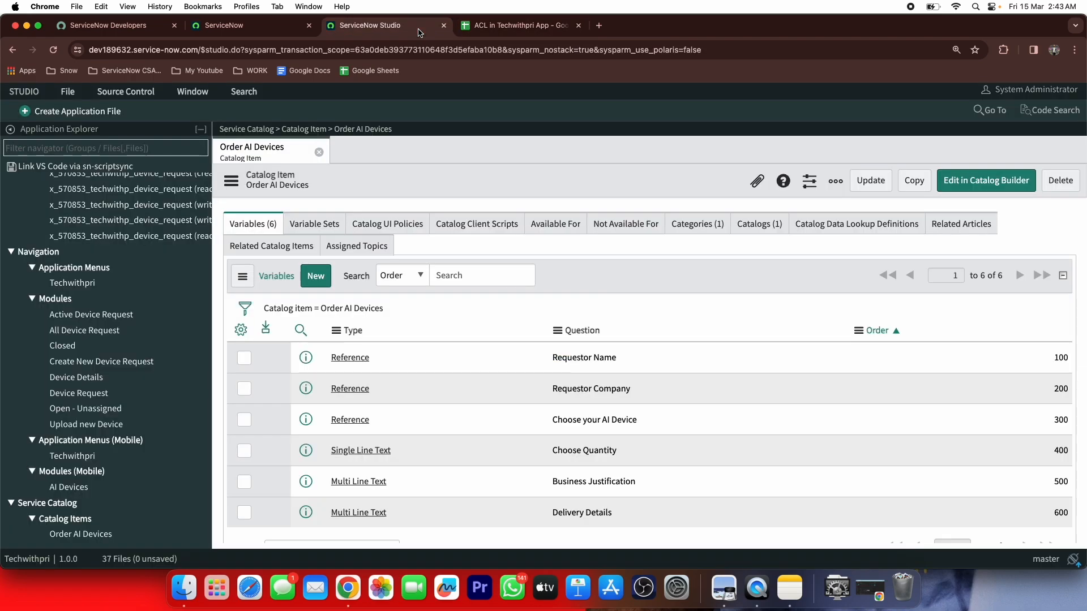
# Open the Requestor Name reference variable and review its question and name
pyautogui.click(349, 362)
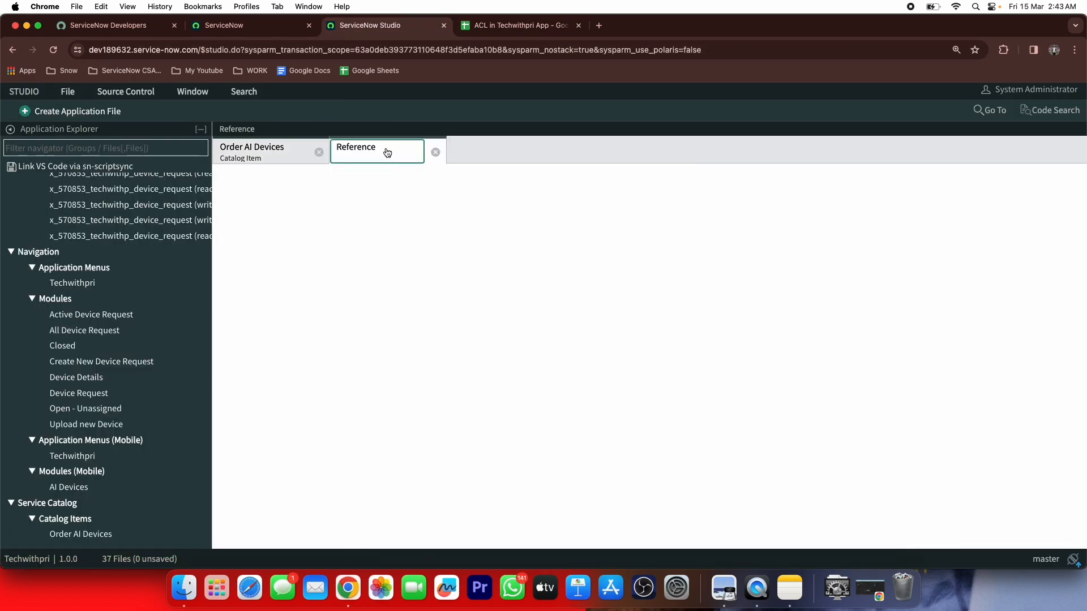
pyautogui.click(280, 161)
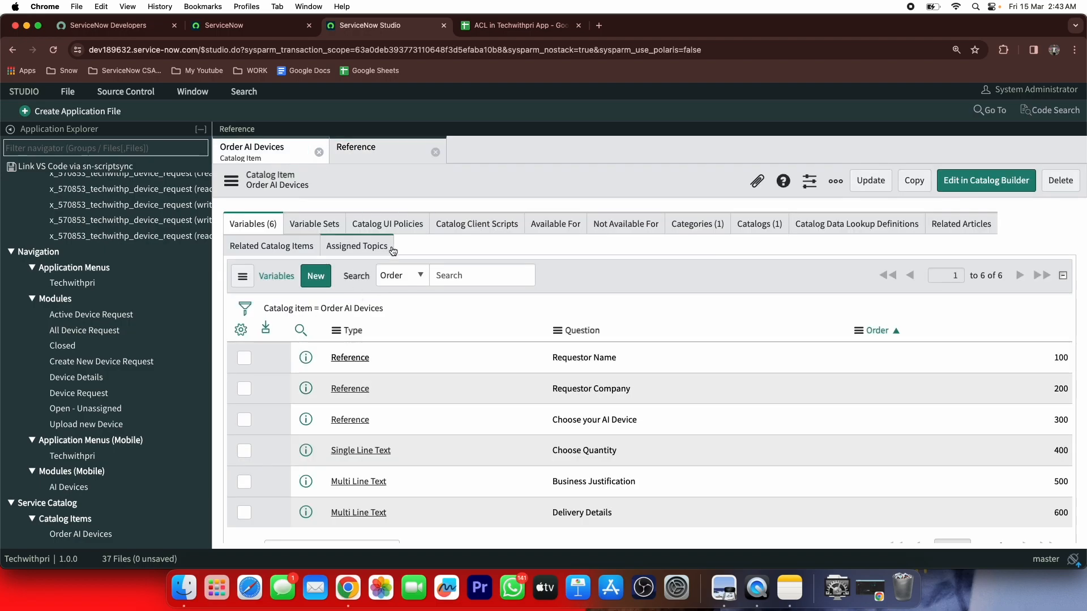
pyautogui.click(378, 165)
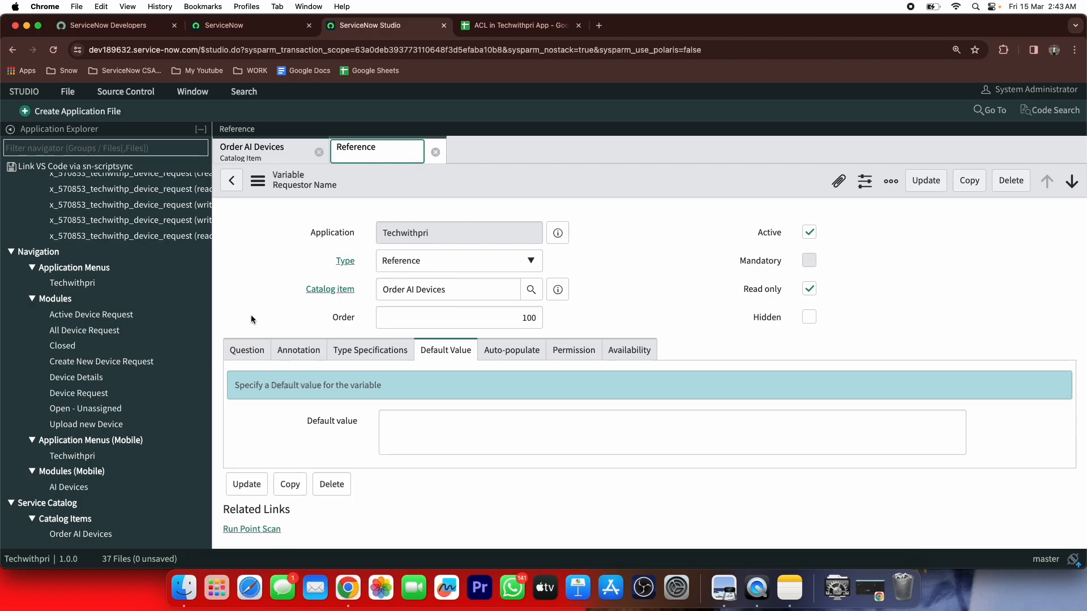
pyautogui.click(247, 355)
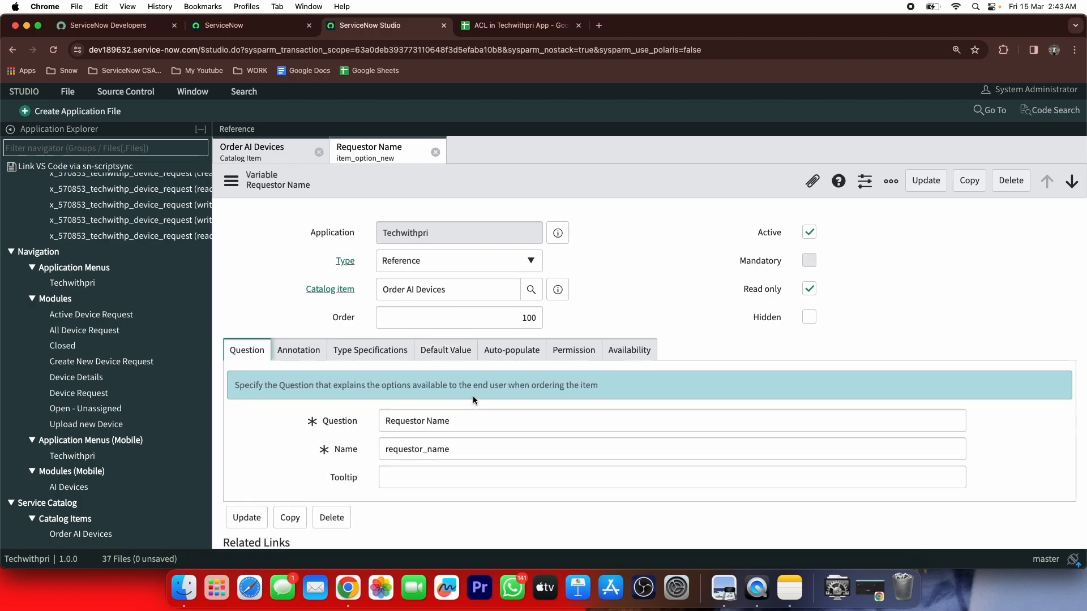
# Enter javascript:gs.getUserID() as the variable's default value
pyautogui.click(445, 350)
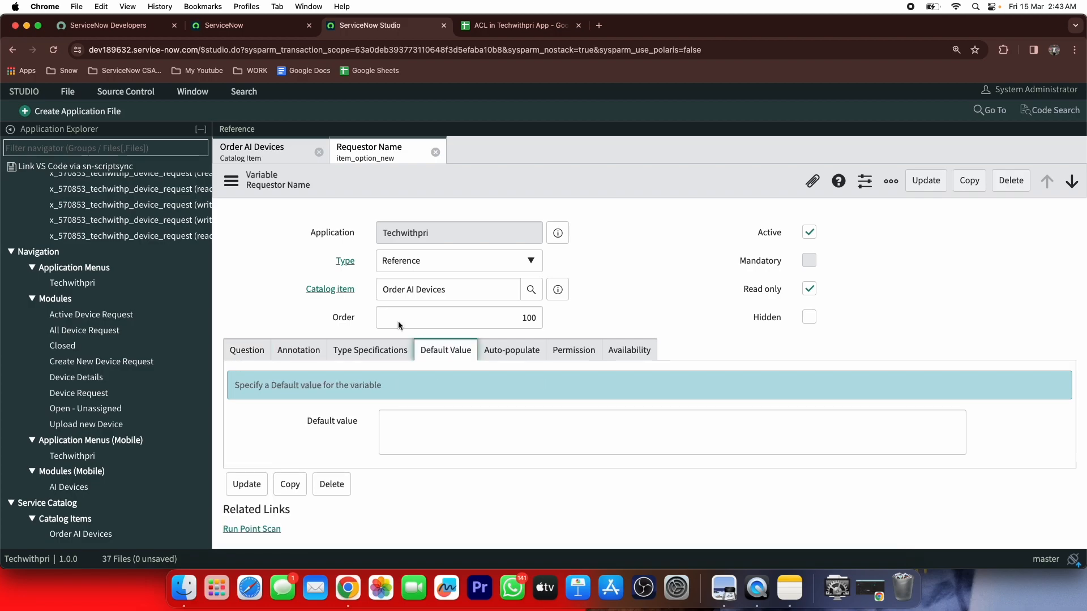
pyautogui.scroll(-1, 349, 294)
pyautogui.click(456, 412)
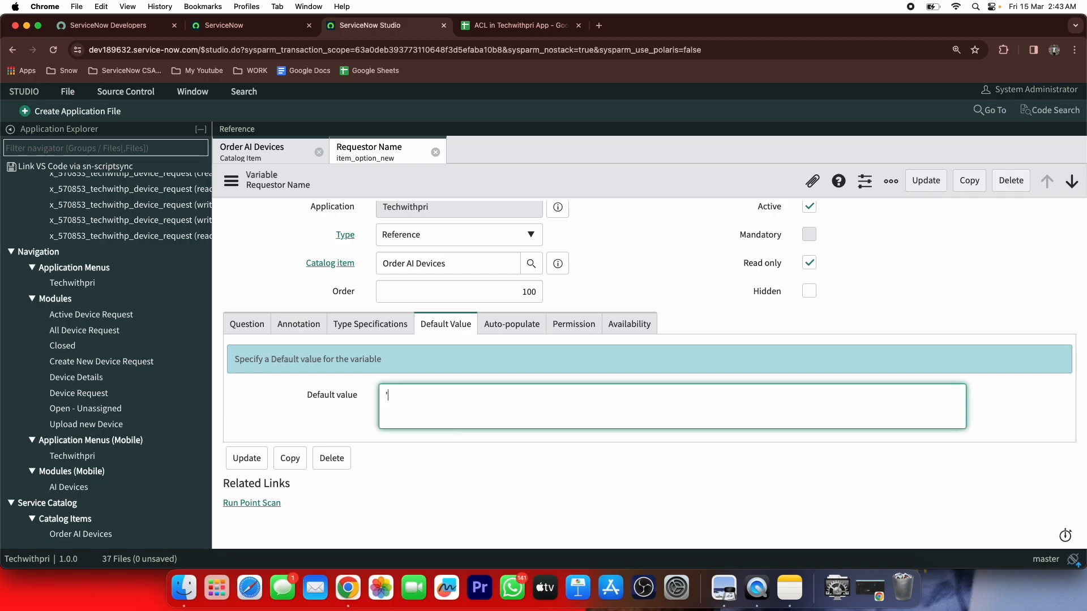
pyautogui.write('javascript:gs.')
pyautogui.write('getUserID(')
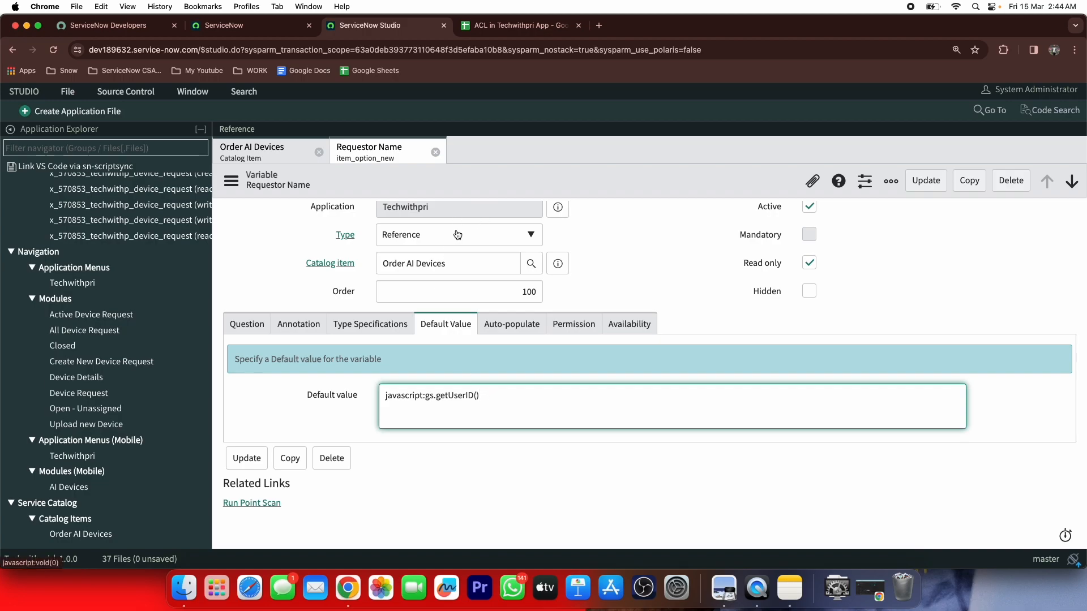
# Save the Requestor Name default value and reopen the variable from the Order AI Devices item
pyautogui.click(922, 185)
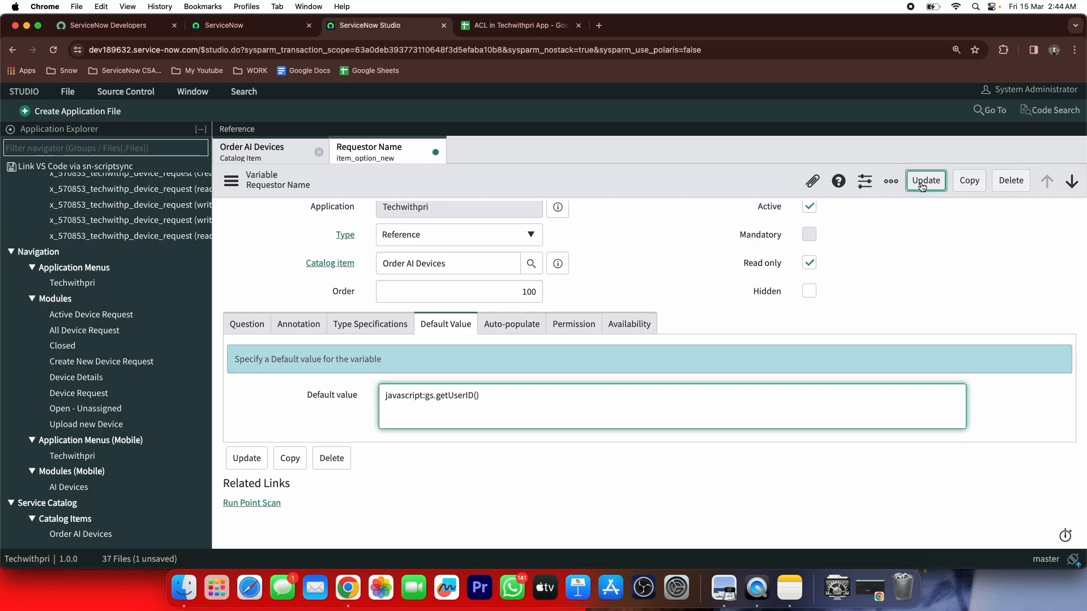
pyautogui.click(282, 152)
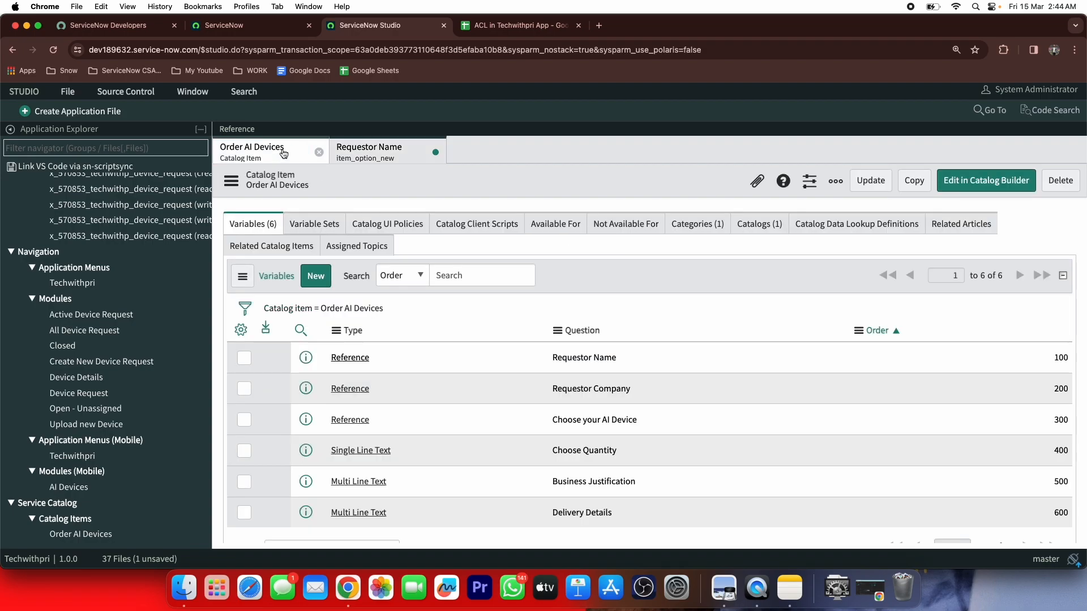
pyautogui.click(365, 150)
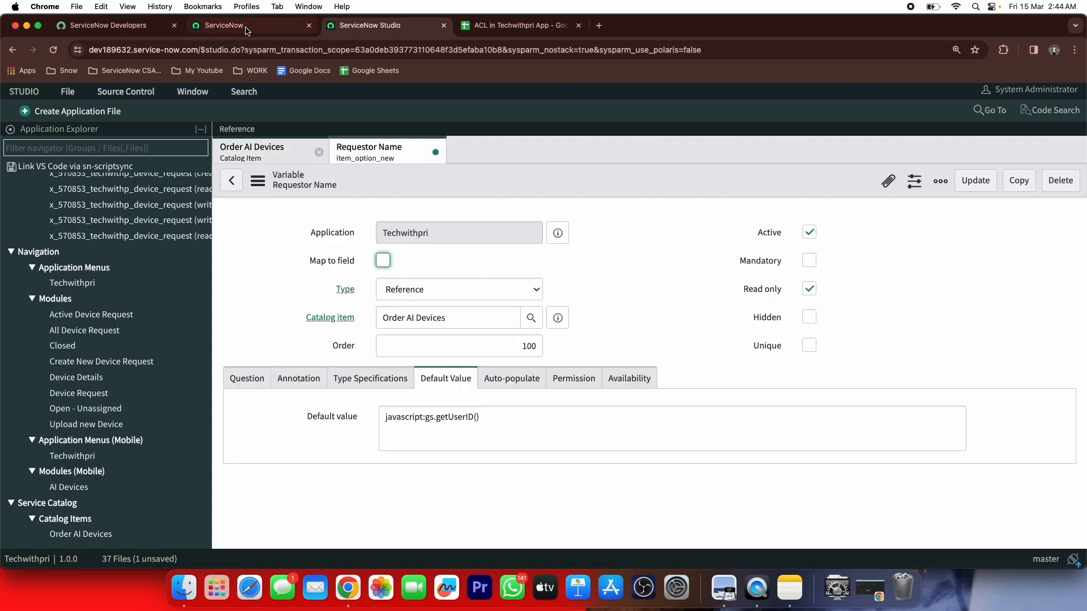
# Open the Order AI Devices catalog item in the main instance and launch Try It
pyautogui.click(246, 27)
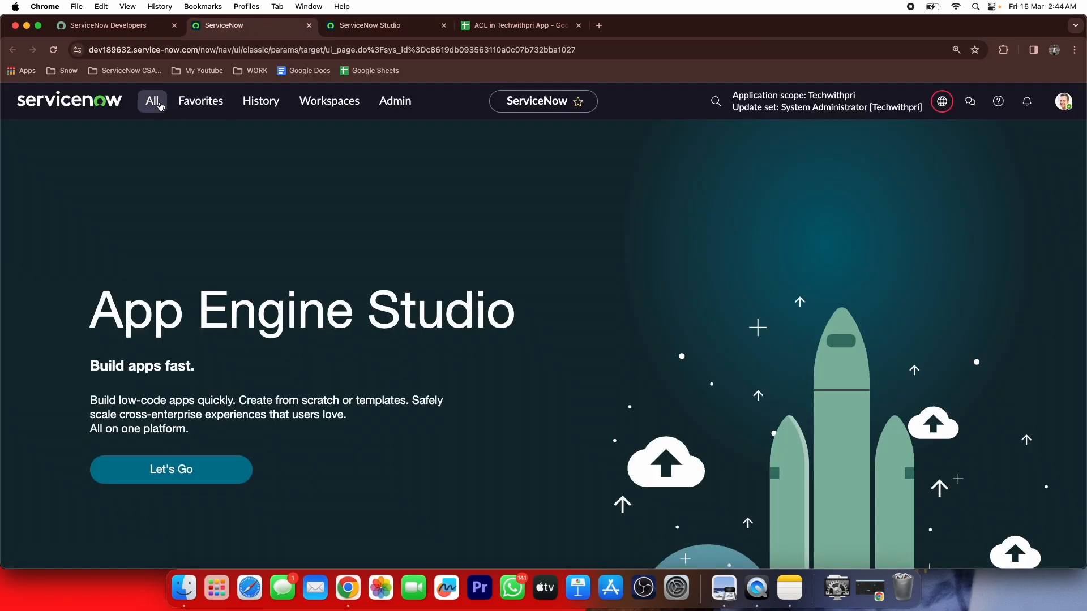
pyautogui.click(152, 102)
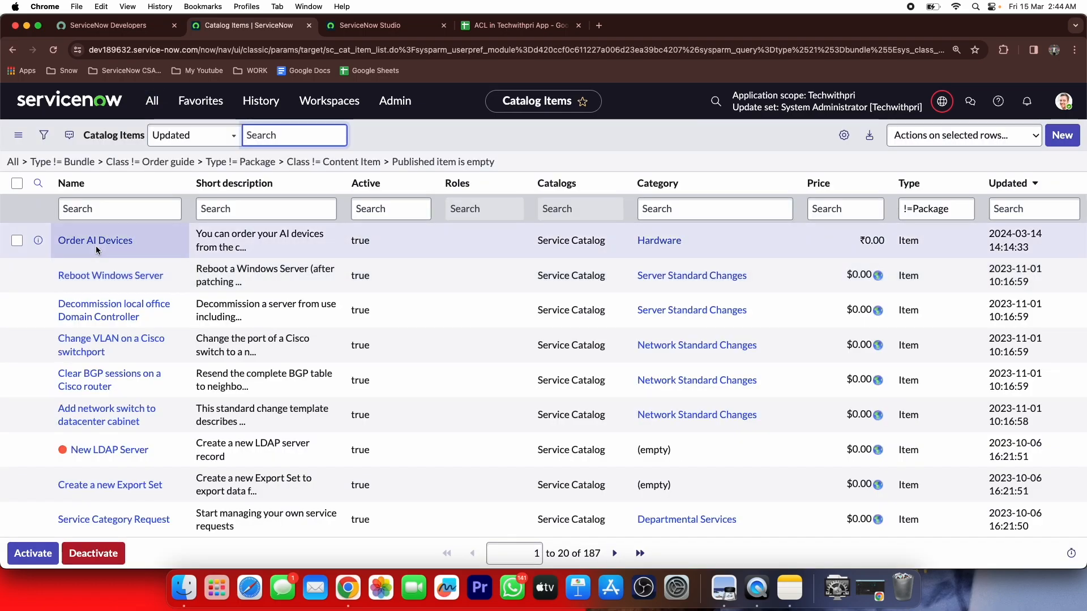
pyautogui.click(97, 240)
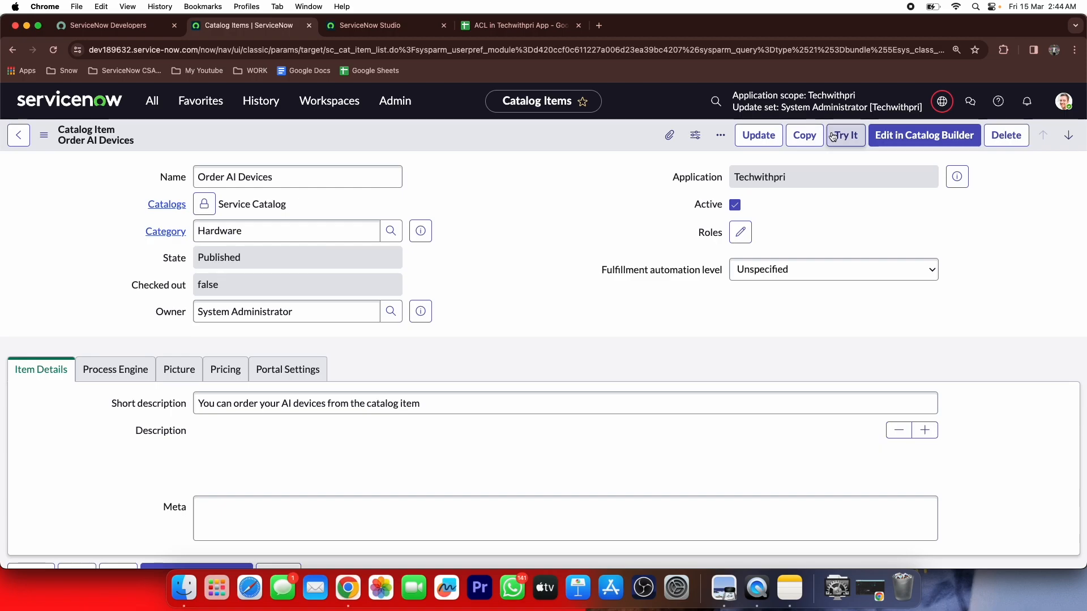
pyautogui.click(832, 136)
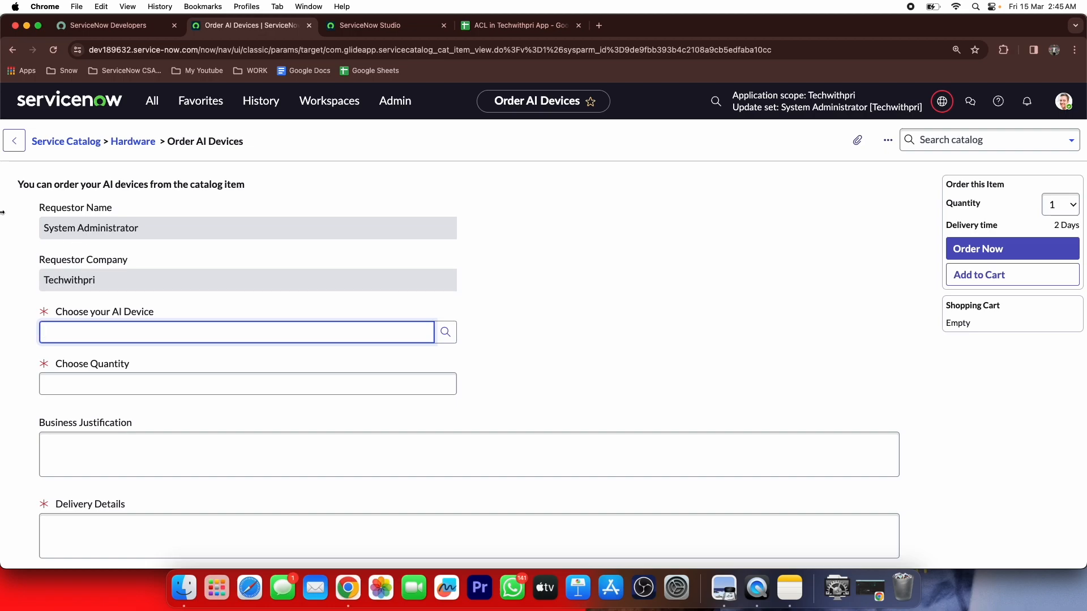
# Open the sys_user.list users table and filter User ID by *admin
pyautogui.click(150, 102)
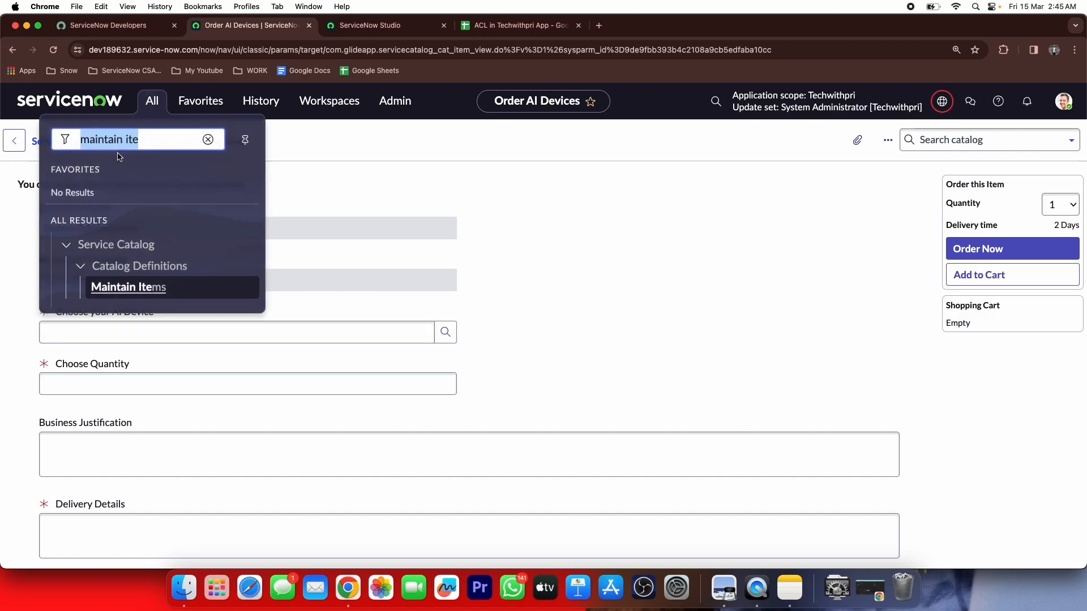
pyautogui.write('system')
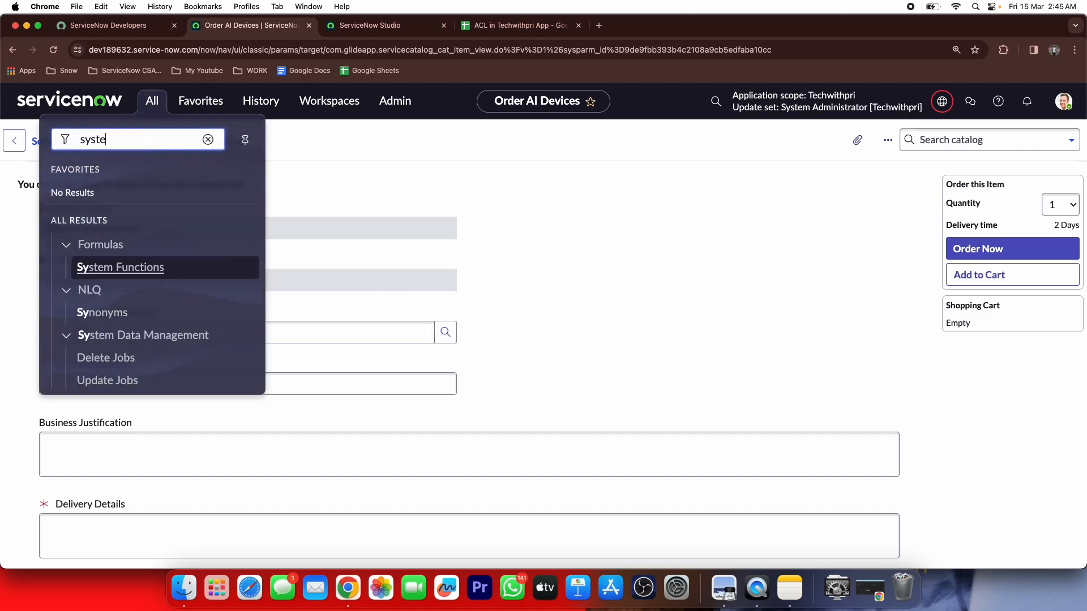
pyautogui.press('BackSpace')
pyautogui.press('BackSpace')
pyautogui.press('BackSpace')
pyautogui.write('_use')
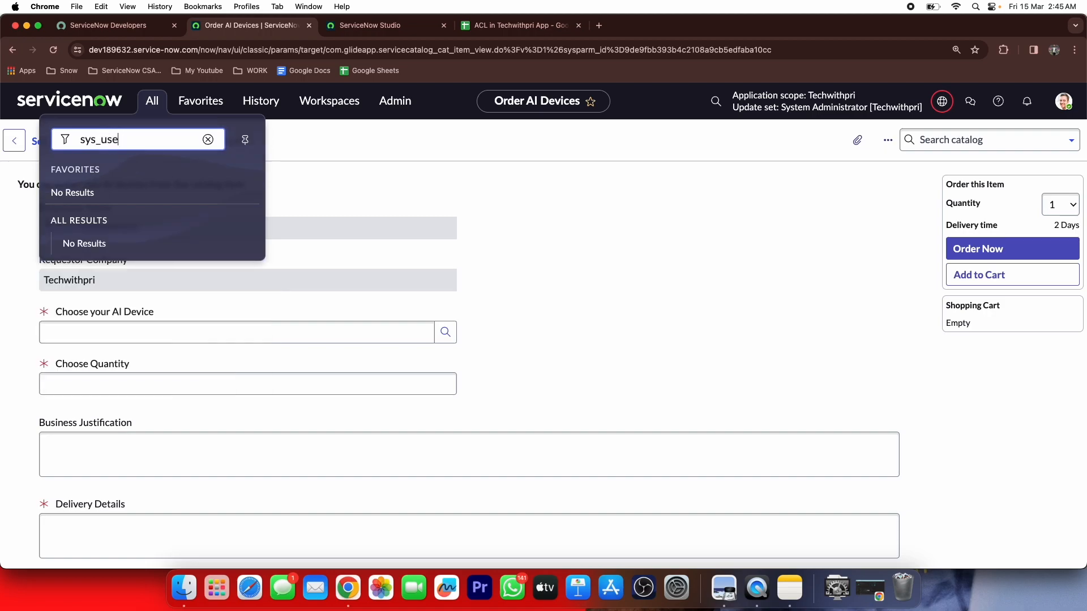
pyautogui.write('r.list')
pyautogui.press('Return')
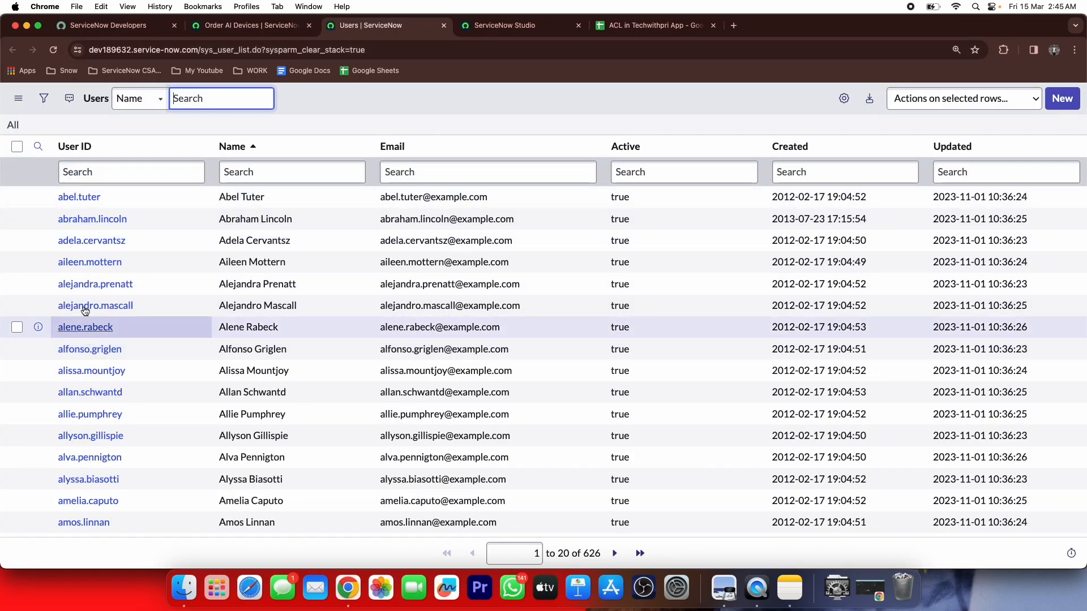
pyautogui.click(181, 173)
pyautogui.write('*admin')
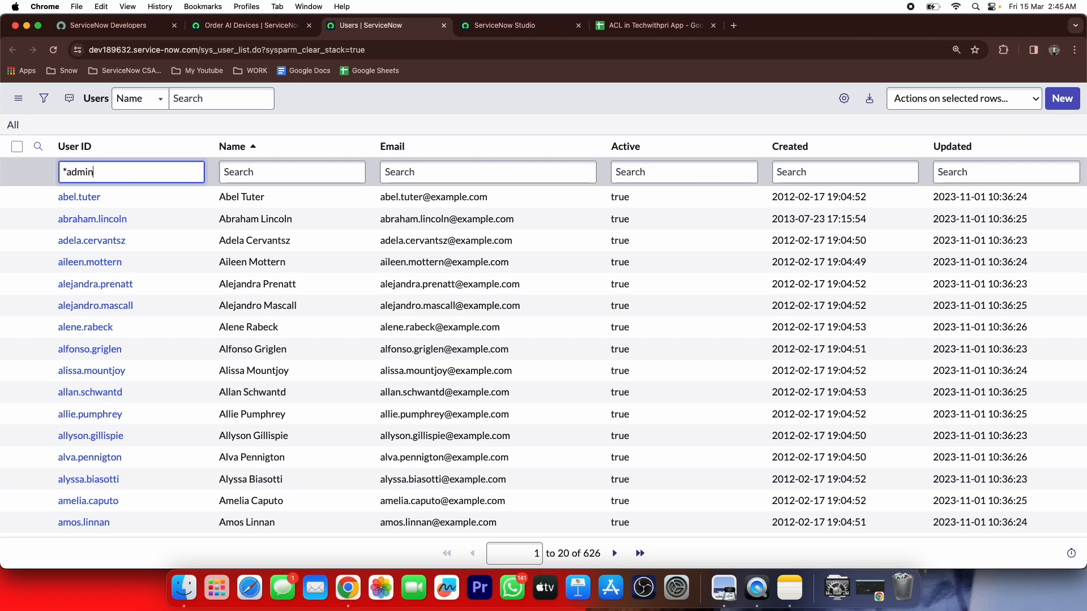
pyautogui.press('Return')
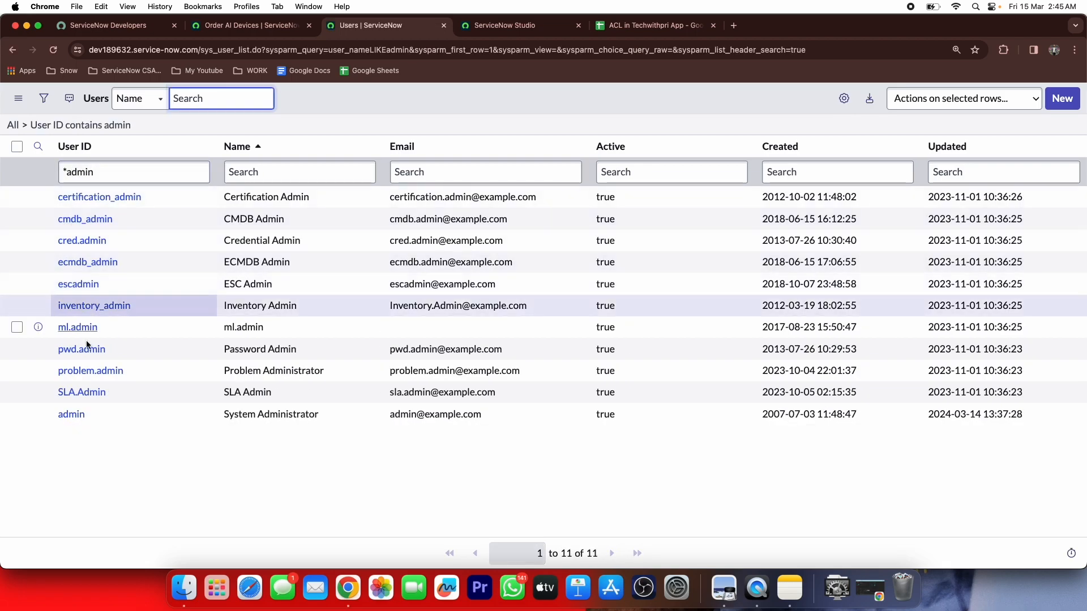
# Confirm the System Administrator's Company is Techwithpri, then return to Studio's Requestor Name variable
pyautogui.click(72, 415)
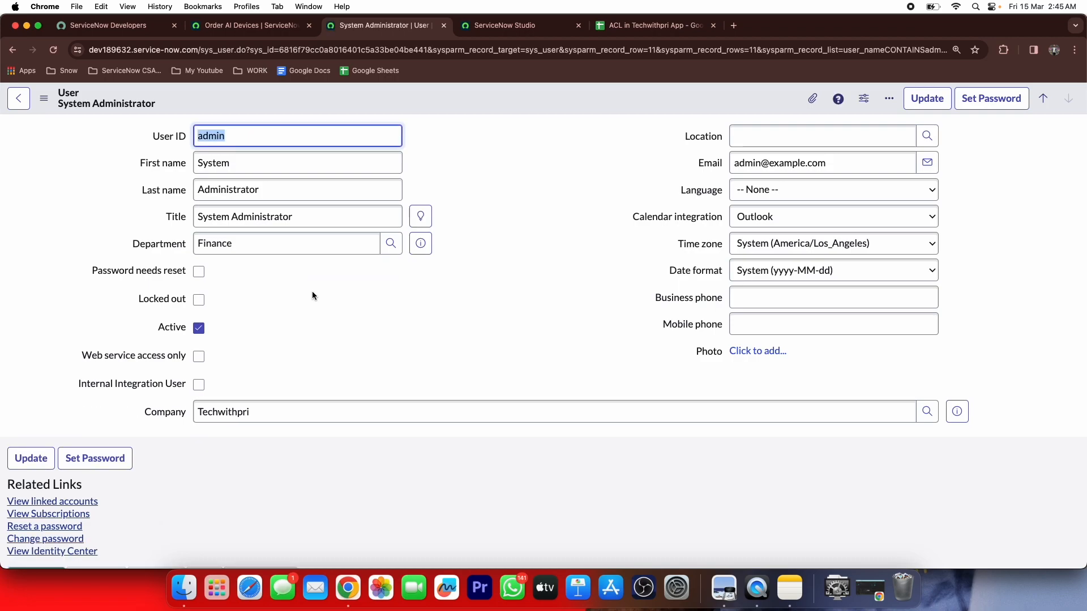
pyautogui.click(259, 409)
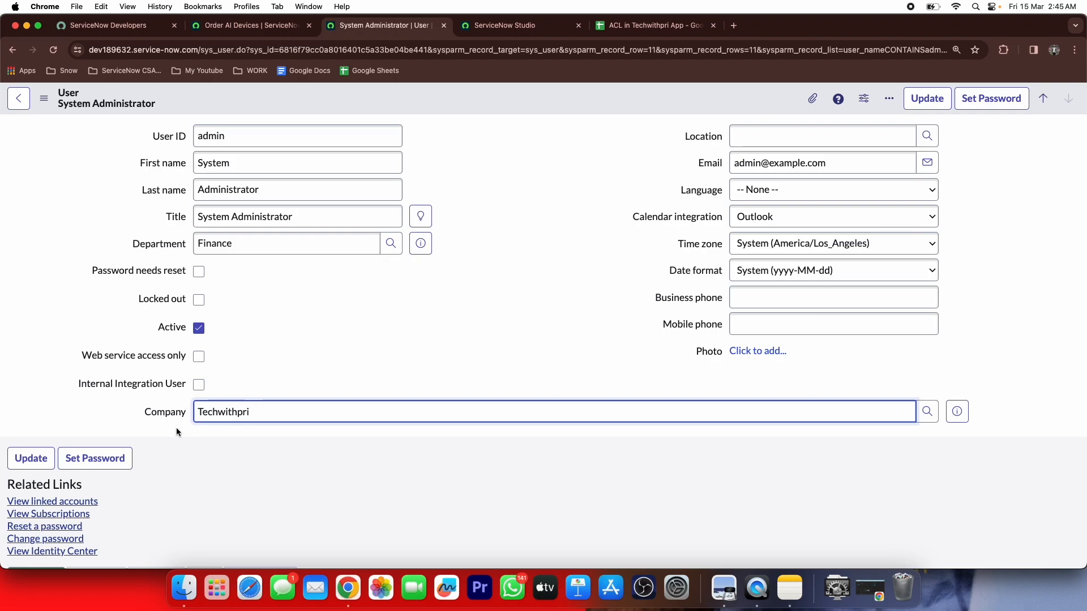
pyautogui.doubleClick(318, 312)
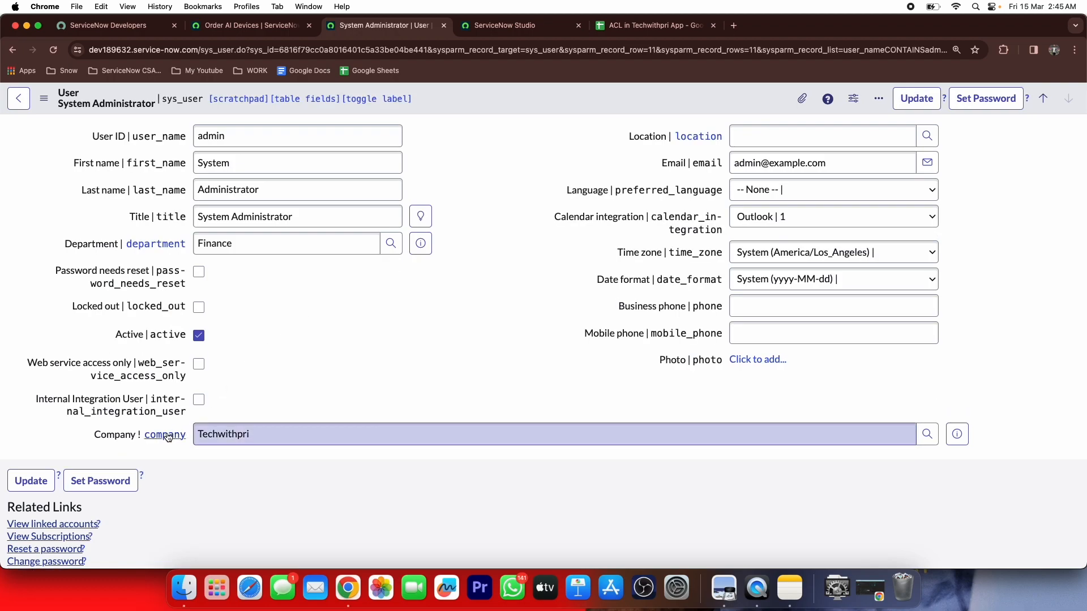
pyautogui.doubleClick(501, 166)
pyautogui.click(489, 28)
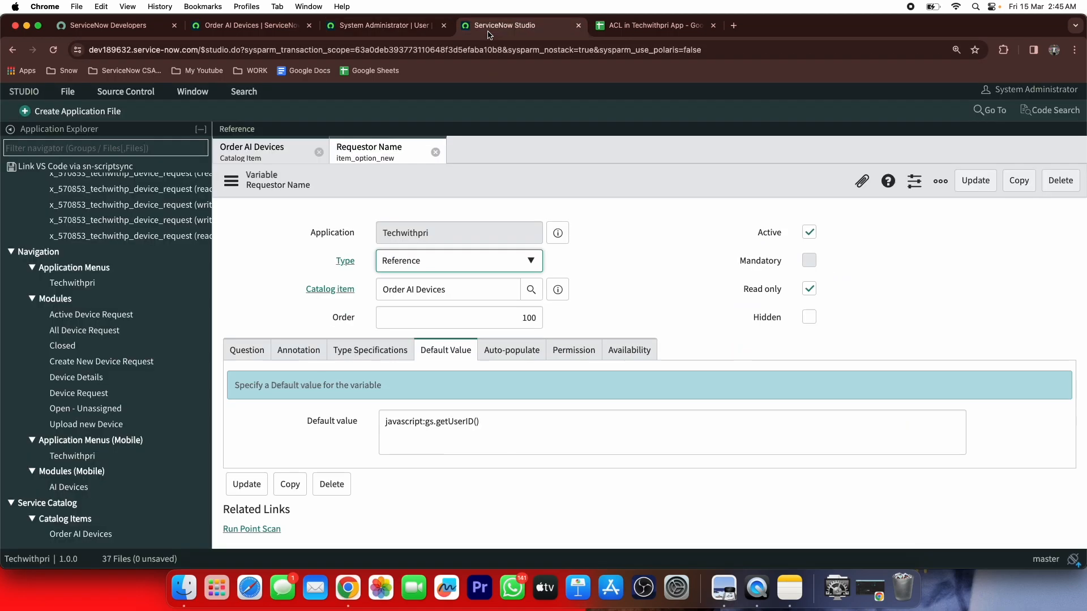
pyautogui.click(959, 52)
pyautogui.click(614, 301)
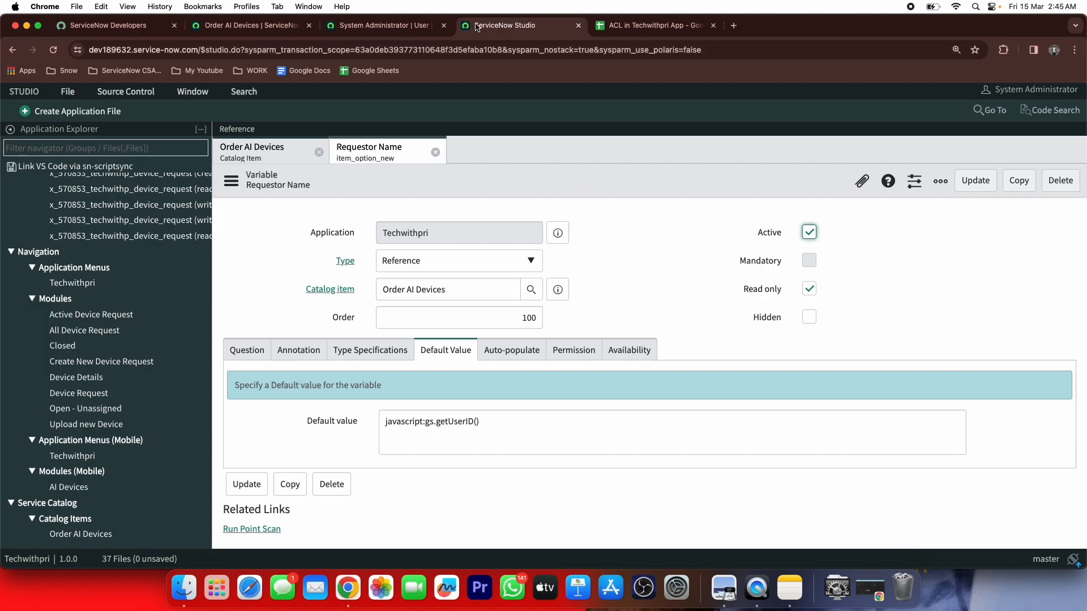
# Choose ES Sensor as the AI device on the Order AI Devices form
pyautogui.click(277, 25)
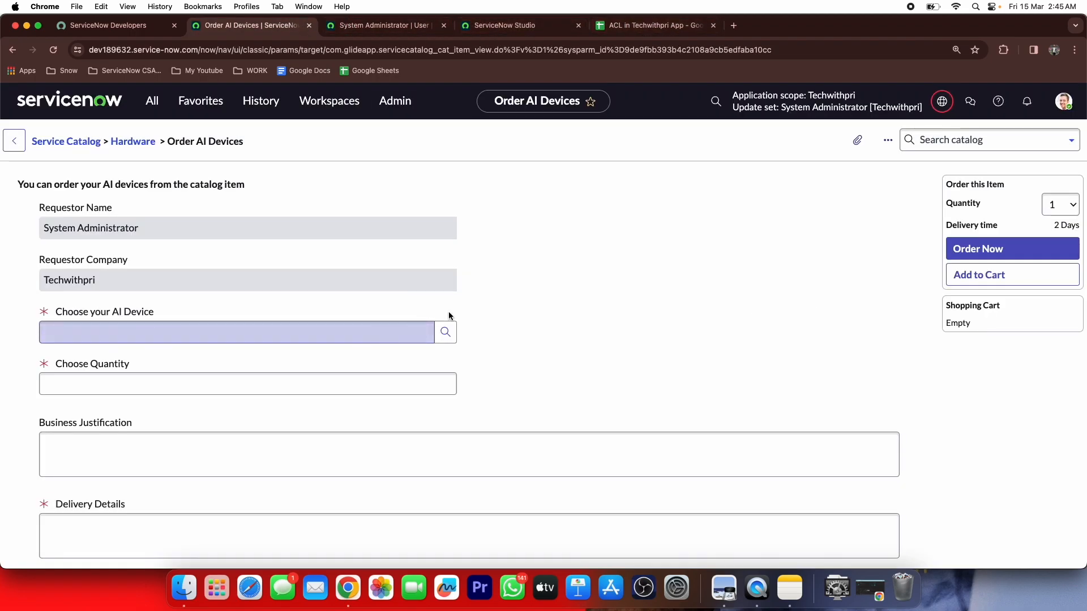
pyautogui.click(444, 333)
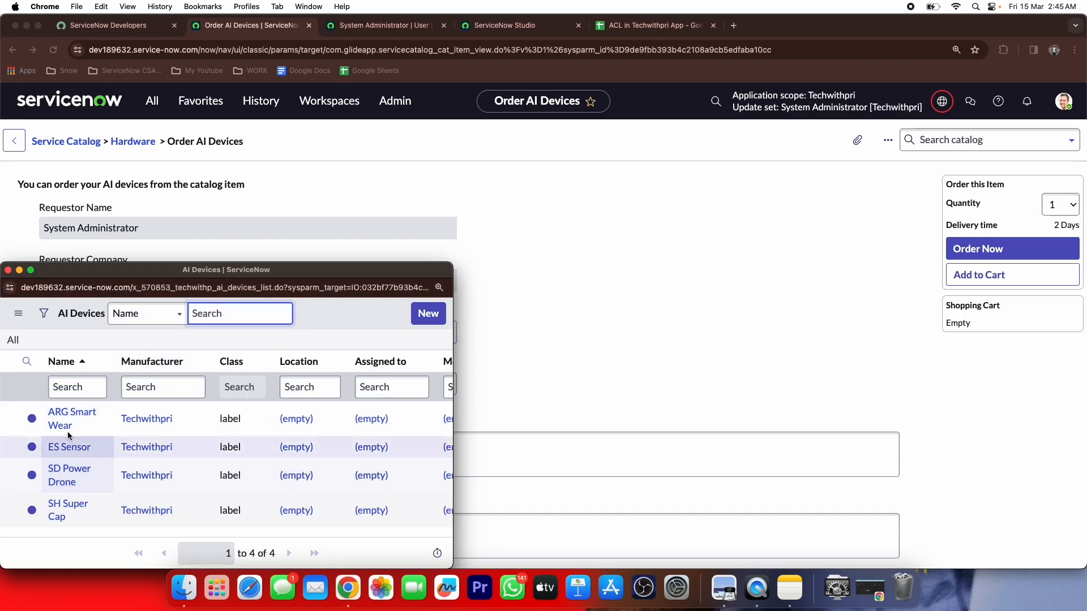
pyautogui.click(69, 448)
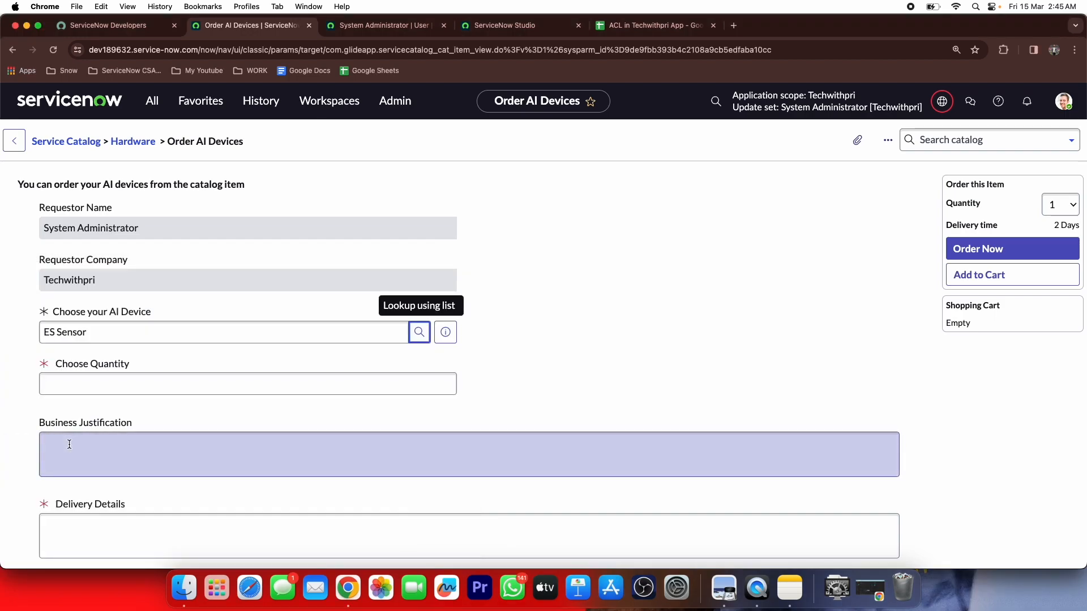
# Enter the non-numeric quantity jdajljkL1221 and leave the field to trigger validation
pyautogui.click(425, 382)
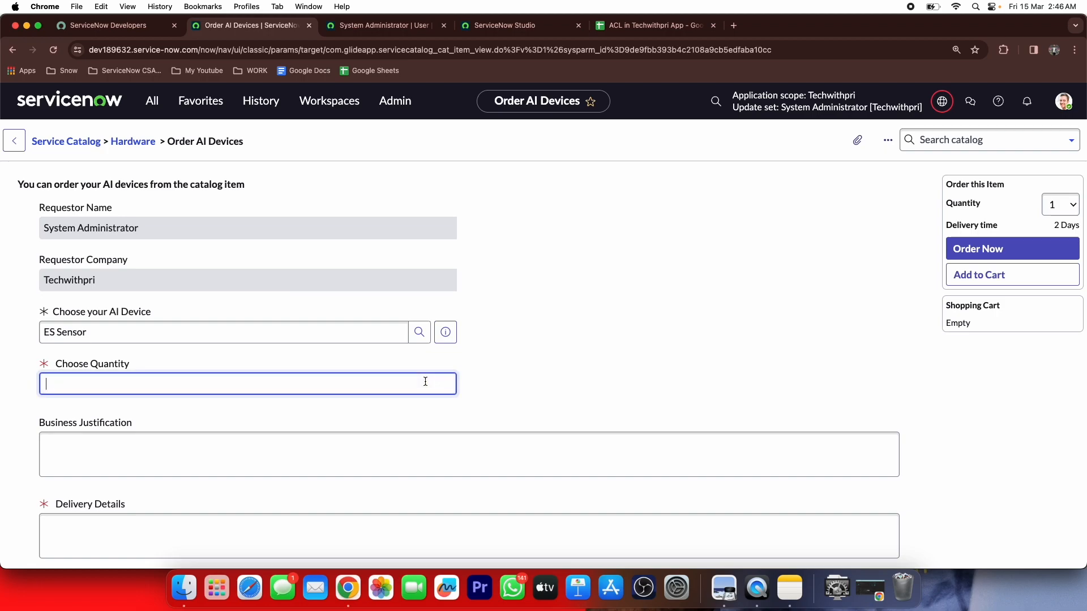
pyautogui.write('jdajljkL1221')
pyautogui.press('Tab')
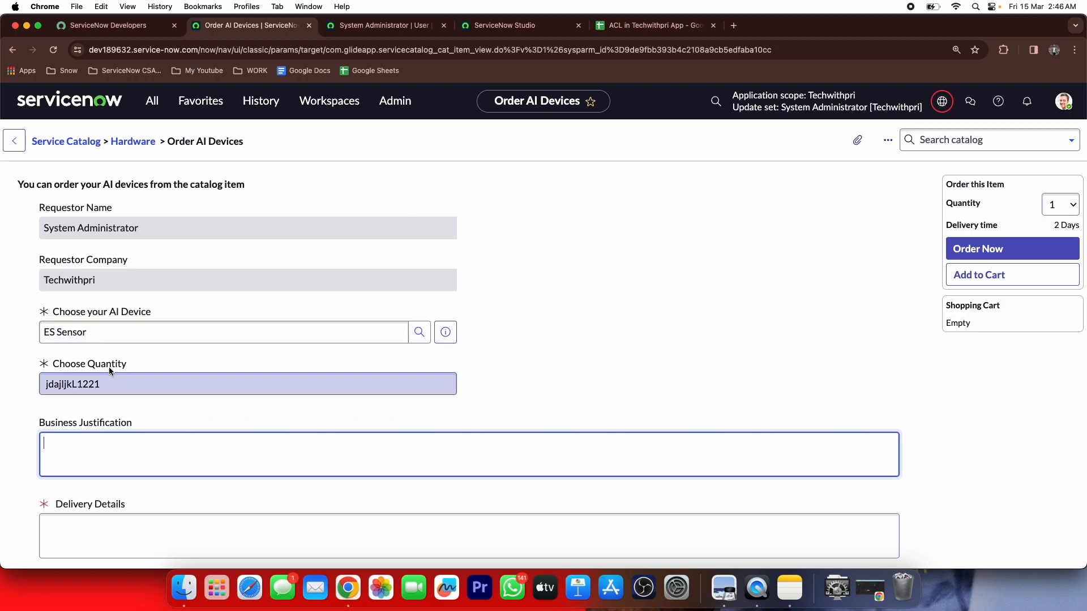
pyautogui.doubleClick(56, 387)
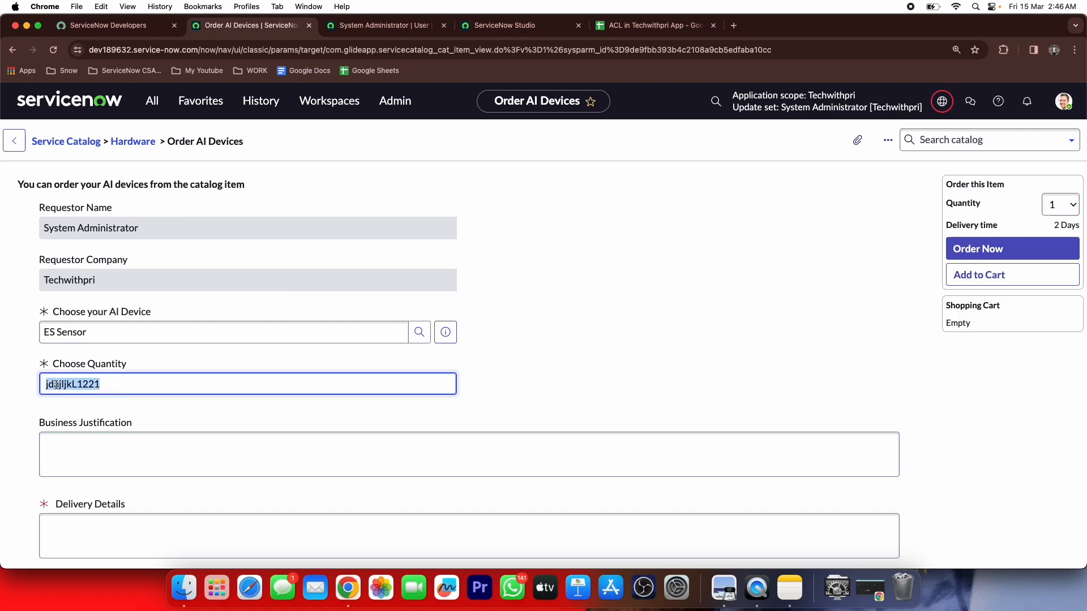
pyautogui.click(123, 391)
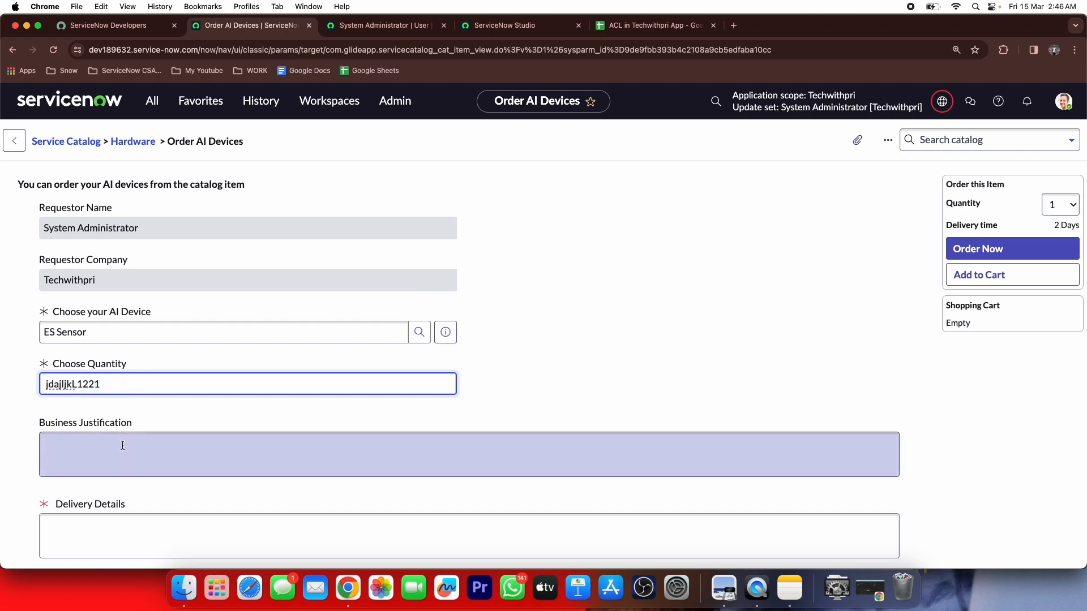
pyautogui.click(123, 445)
pyautogui.doubleClick(108, 375)
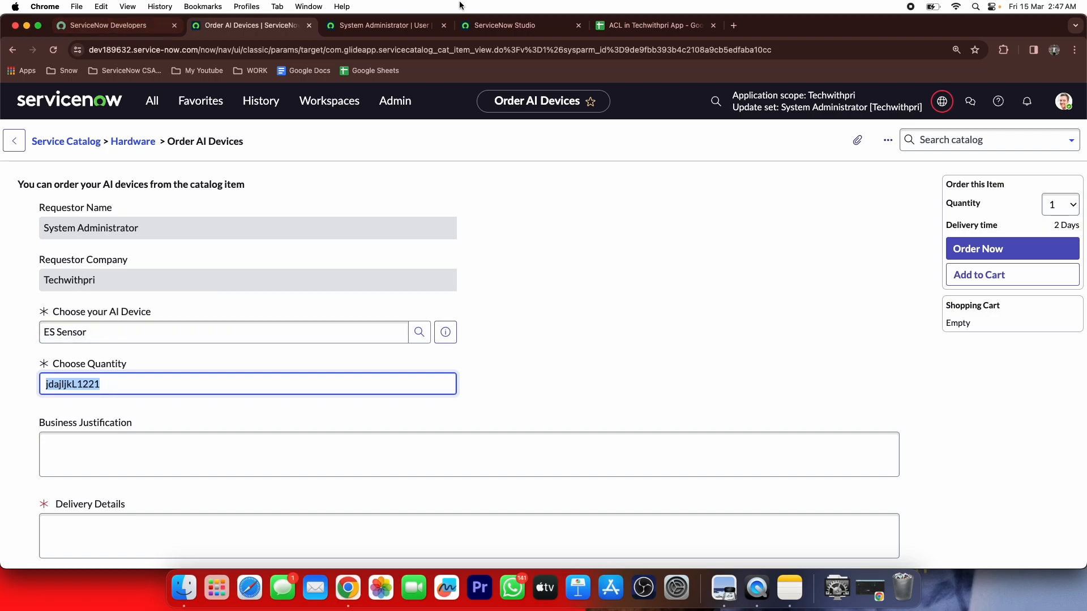
# Create a new catalog client script named 'Field validation' on Order AI Devices
pyautogui.click(502, 25)
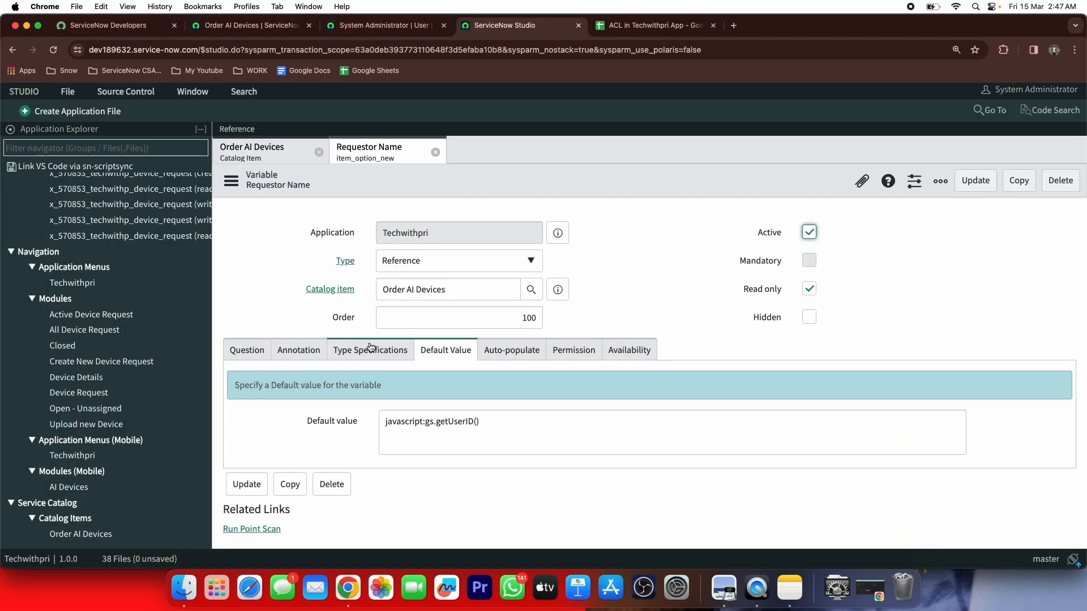
pyautogui.click(264, 151)
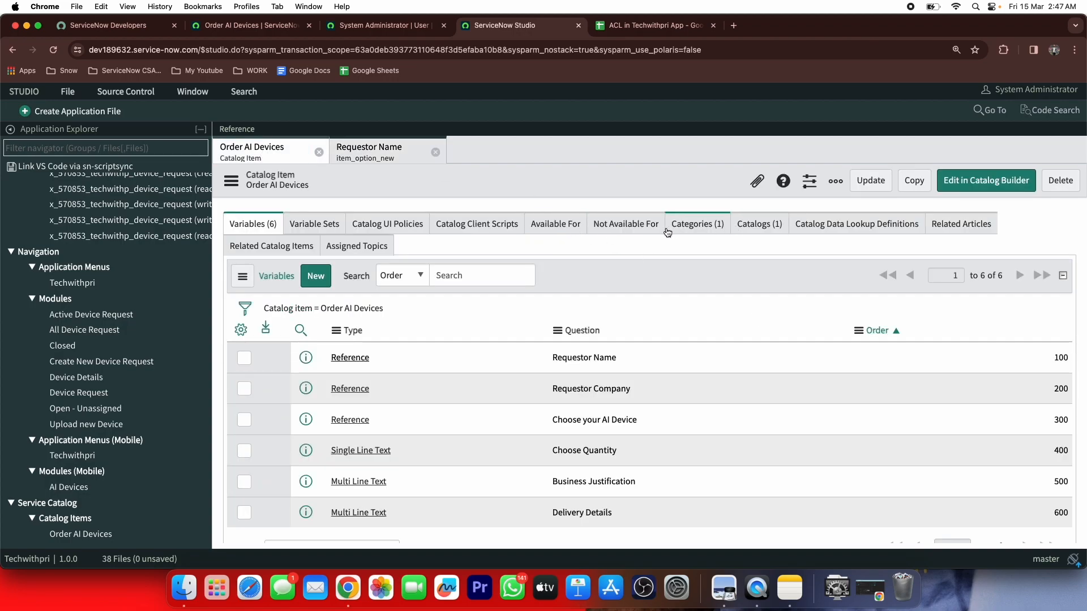
pyautogui.click(478, 227)
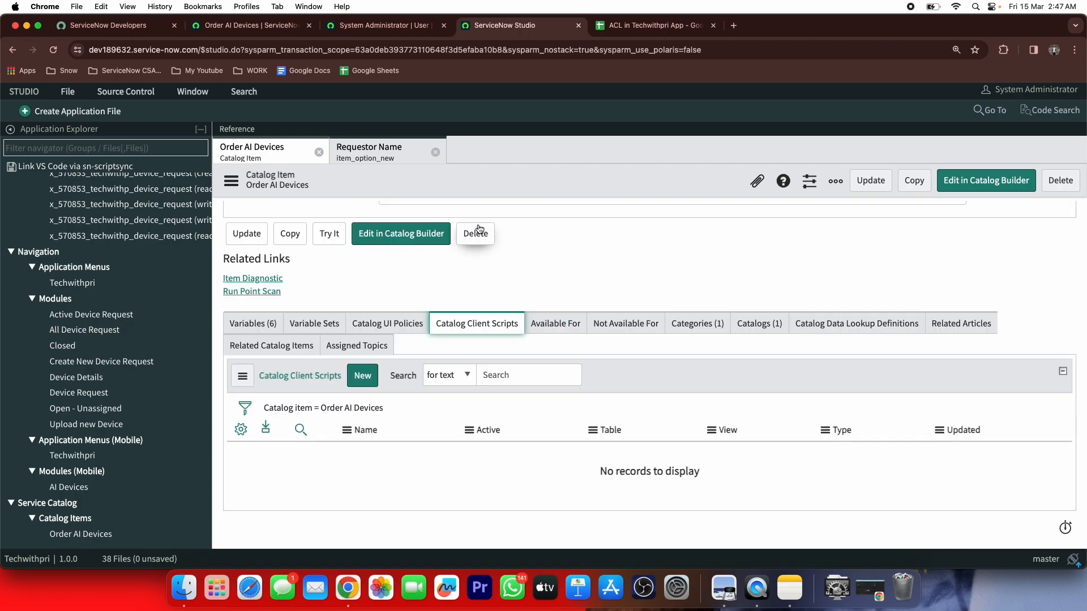
pyautogui.click(362, 384)
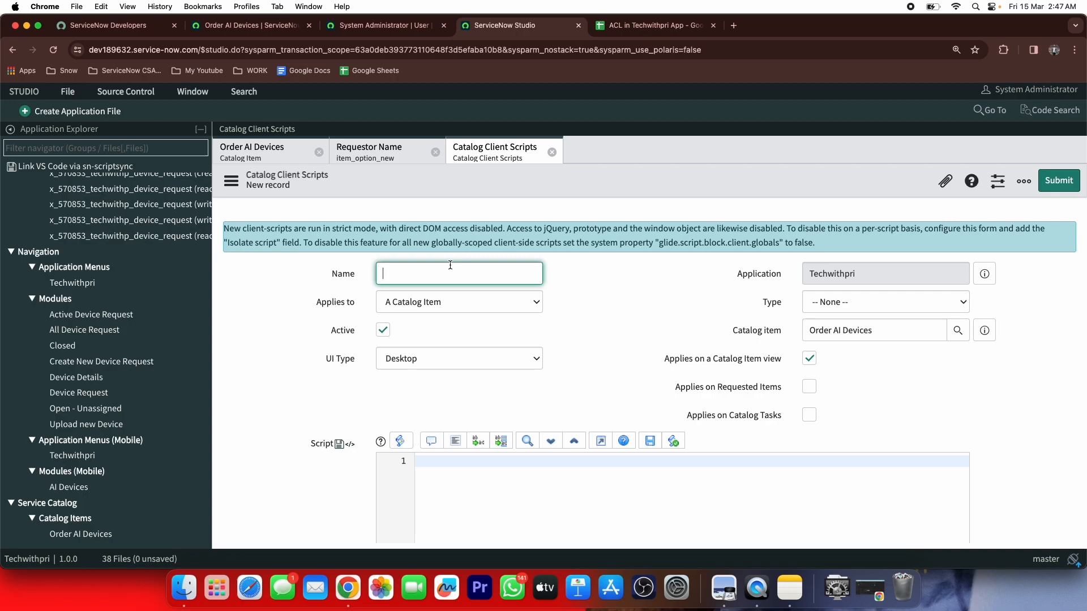
pyautogui.write('Field validation')
# Set the script type to onChange for the choose_quantity variable
pyautogui.click(836, 306)
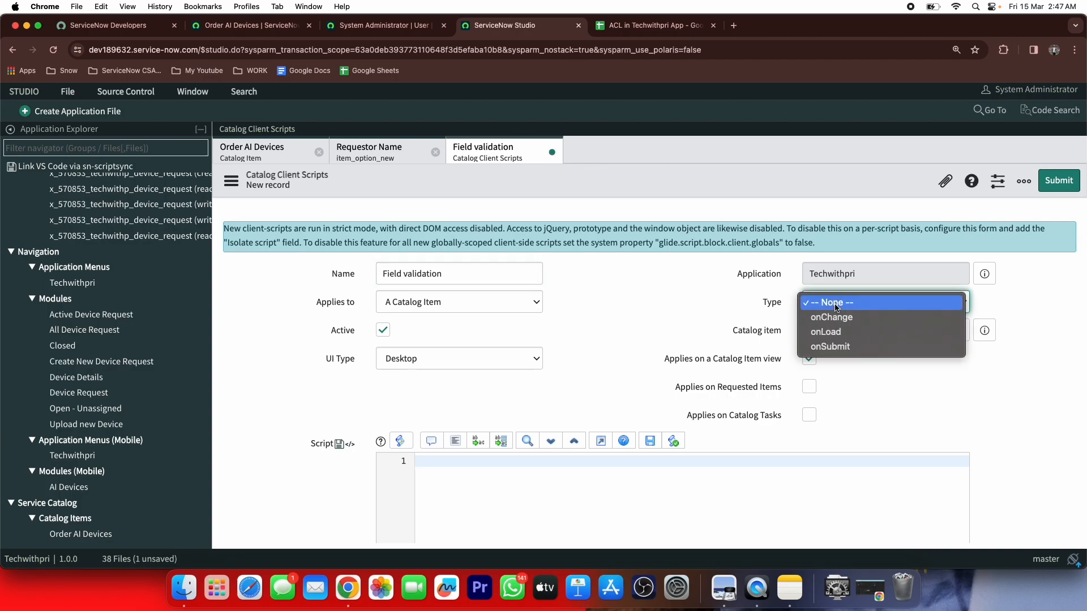
pyautogui.click(832, 319)
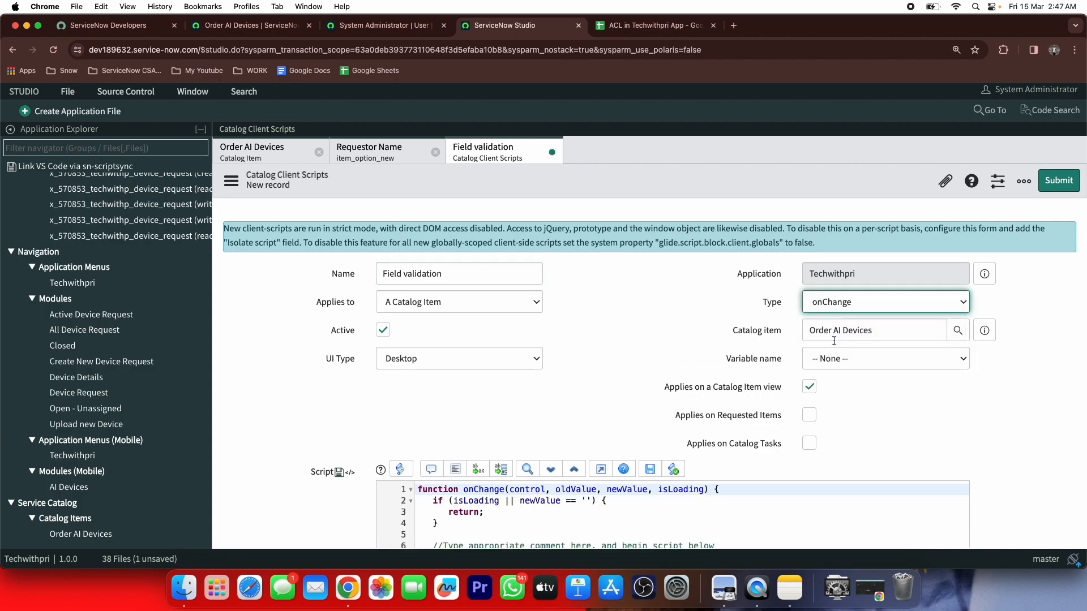
pyautogui.click(836, 363)
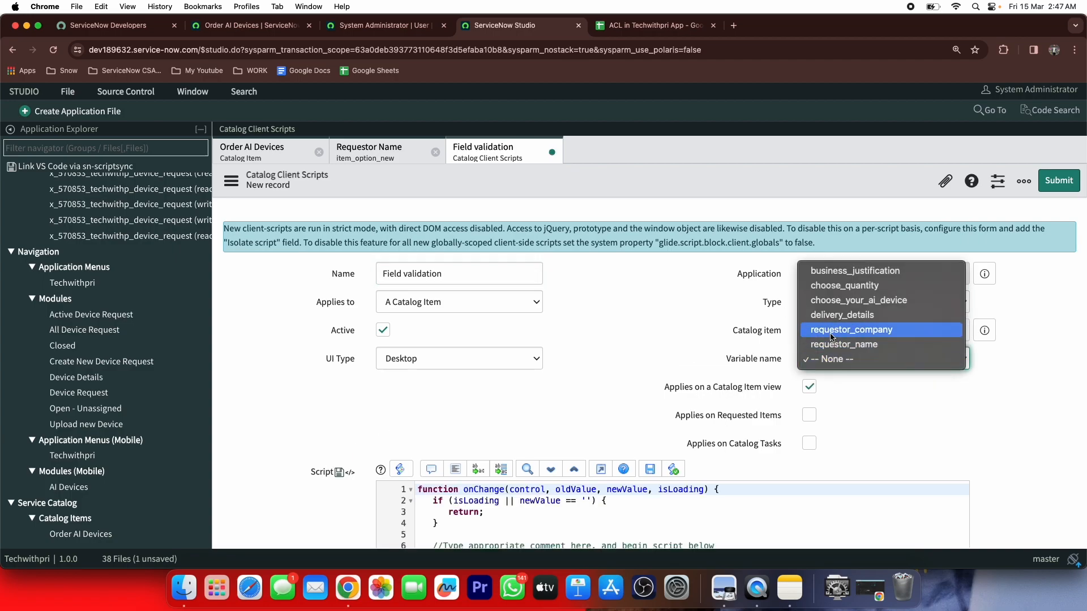
pyautogui.click(830, 286)
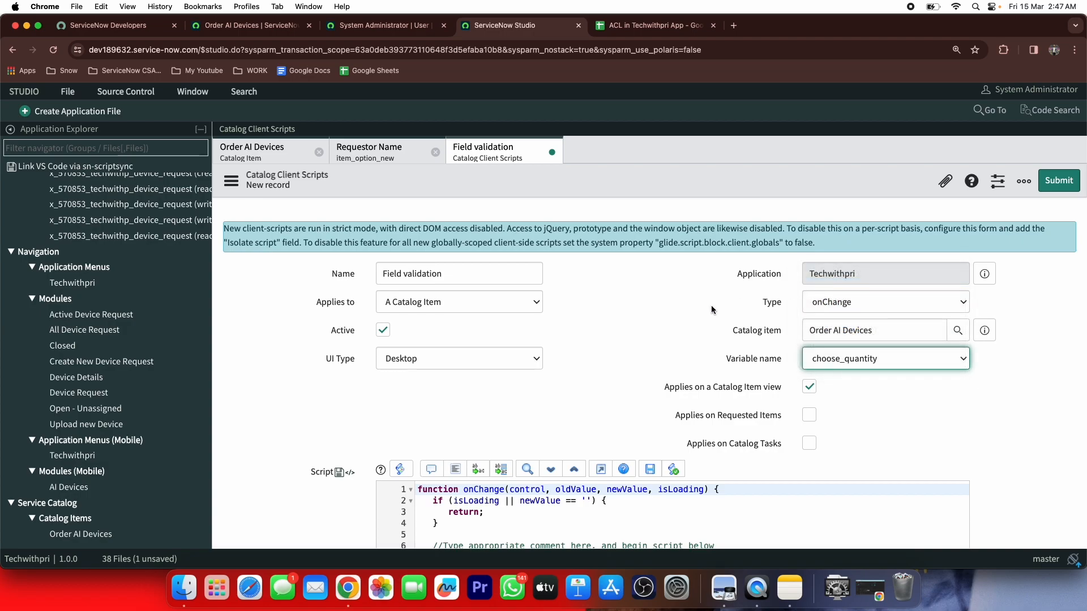
pyautogui.scroll(-3, 647, 324)
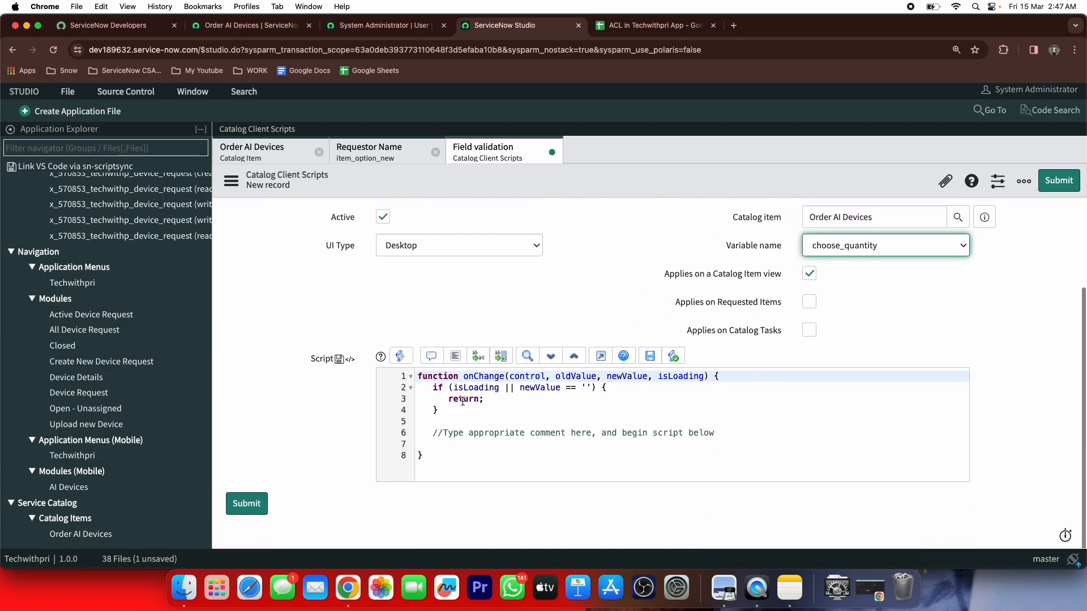
# Declare var quantity = g_form.getValue('choose_quantity'); in the script body
pyautogui.click(454, 408)
pyautogui.press('Return')
pyautogui.write('var quan')
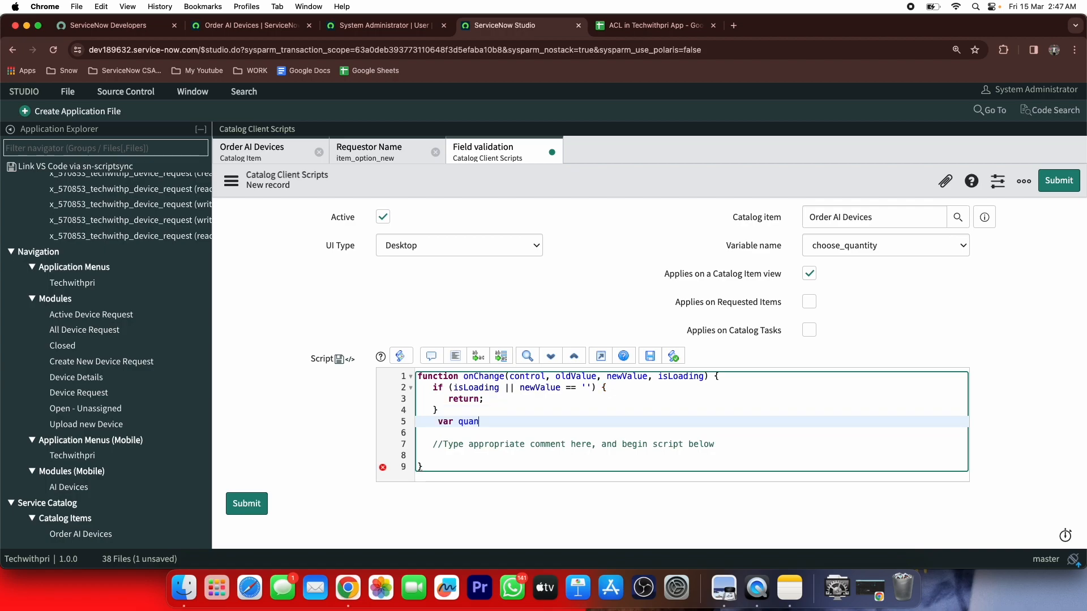
pyautogui.write('tity = ')
pyautogui.write('=')
pyautogui.write('g_')
pyautogui.write('from')
pyautogui.press('BackSpace')
pyautogui.press('BackSpace')
pyautogui.press('BackSpace')
pyautogui.press('BackSpace')
pyautogui.press('BackSpace')
pyautogui.write('_form.getValue(')
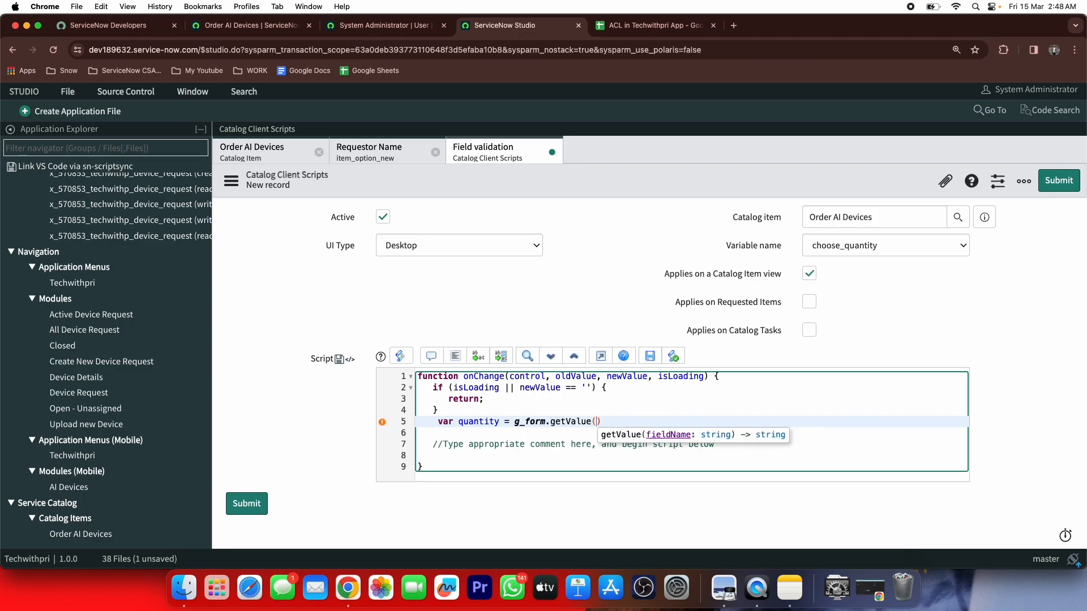
pyautogui.write("'")
pyautogui.write('choose_')
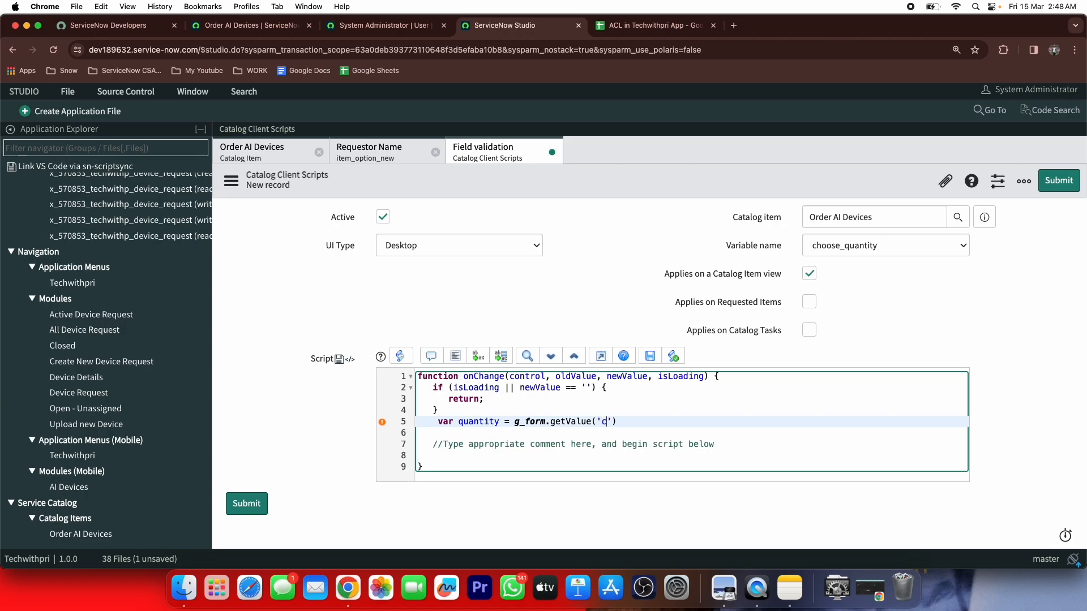
pyautogui.write('quantity')
pyautogui.press('Right')
pyautogui.write(';')
pyautogui.press('Return')
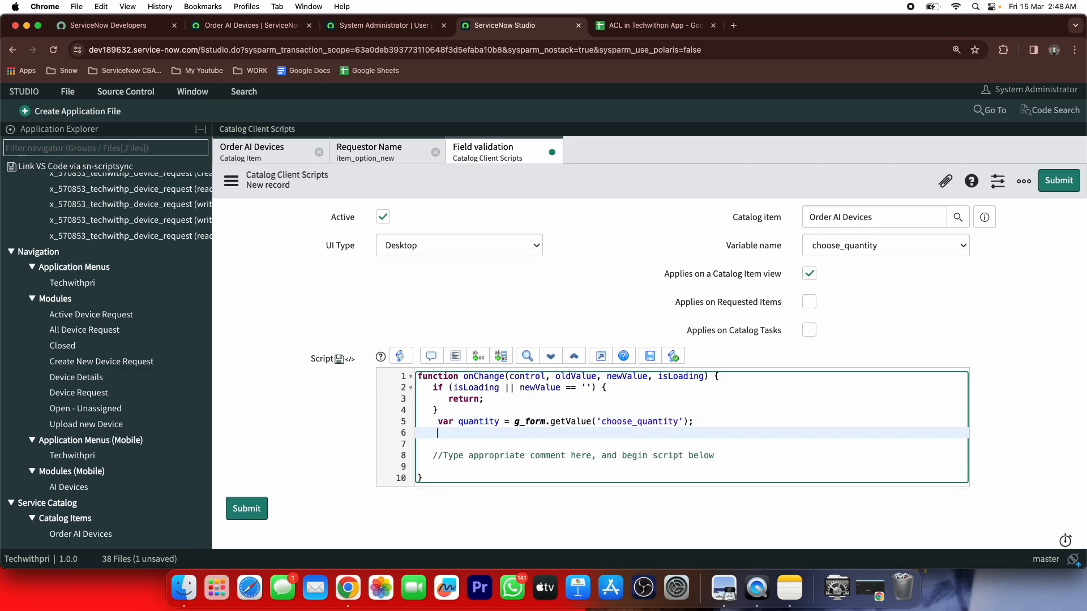
# Add if(isNaN(quantity)) alerting 'Hey !! You can only put numbers in this field'
pyautogui.write('if(isNaN')
pyautogui.write('(')
pyautogui.write('quantity')
pyautogui.press('End')
pyautogui.write('{')
pyautogui.press('Return')
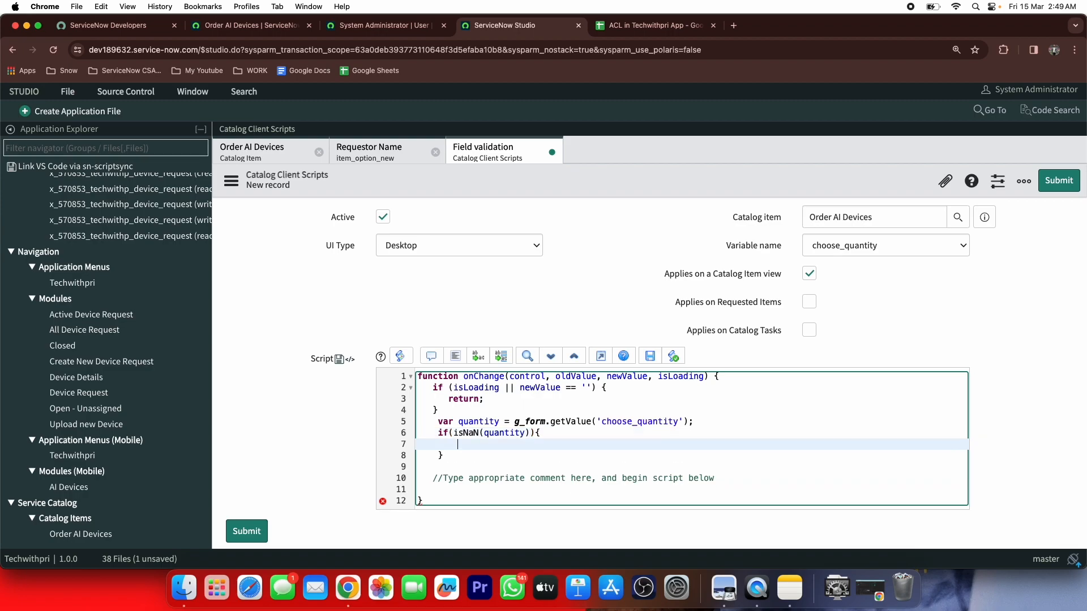
pyautogui.write("alert('Hey !! You can ")
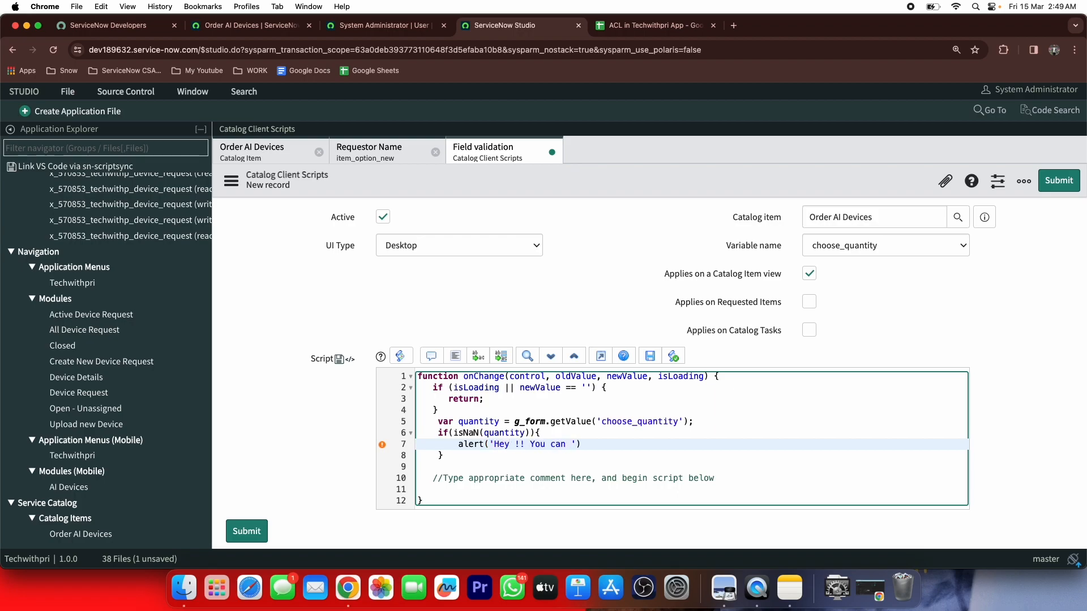
pyautogui.write('only pu')
pyautogui.write('t number')
pyautogui.write('s in this ')
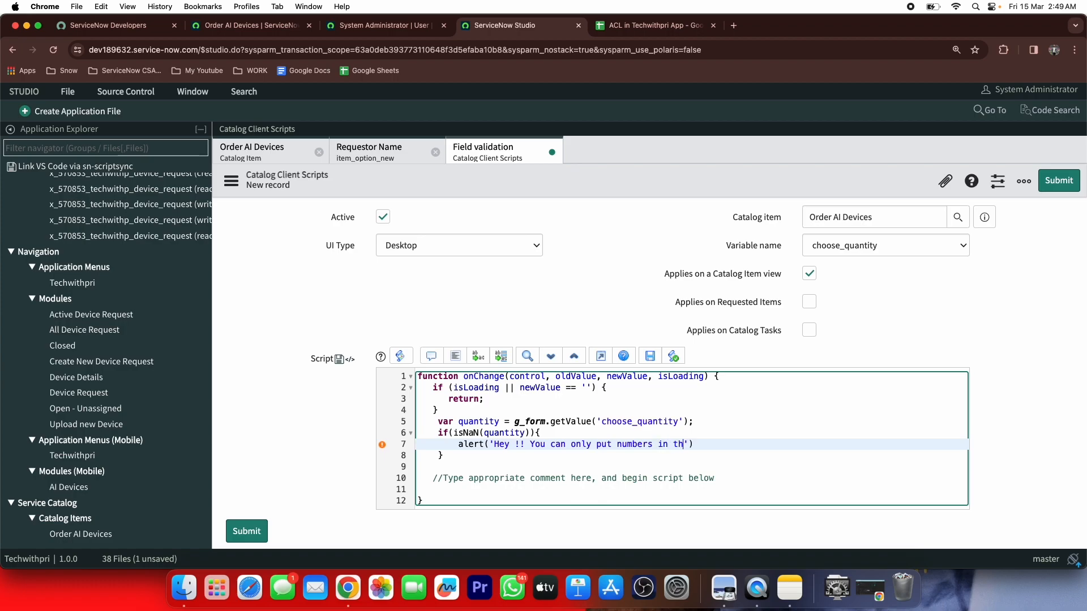
pyautogui.write('field')
pyautogui.press('End')
pyautogui.write(';')
# Submit the Field validation client script
pyautogui.click(1046, 183)
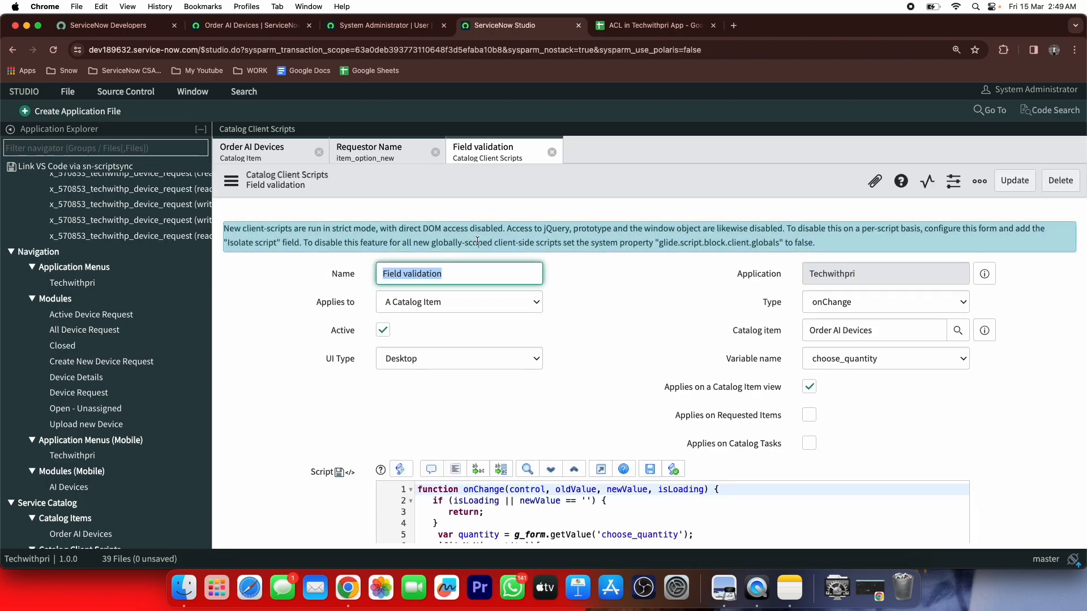
pyautogui.scroll(-3, 490, 304)
pyautogui.scroll(-1, 490, 304)
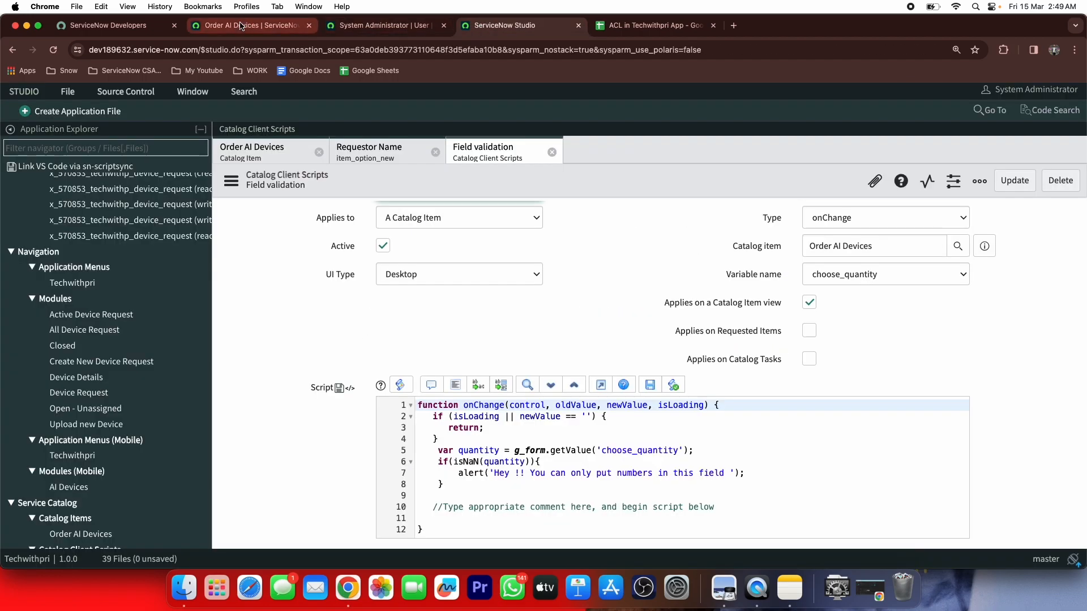
# Reload the Order AI Devices form, enter 'jaj' as quantity, and dismiss the numbers-only alert
pyautogui.click(243, 26)
pyautogui.click(59, 51)
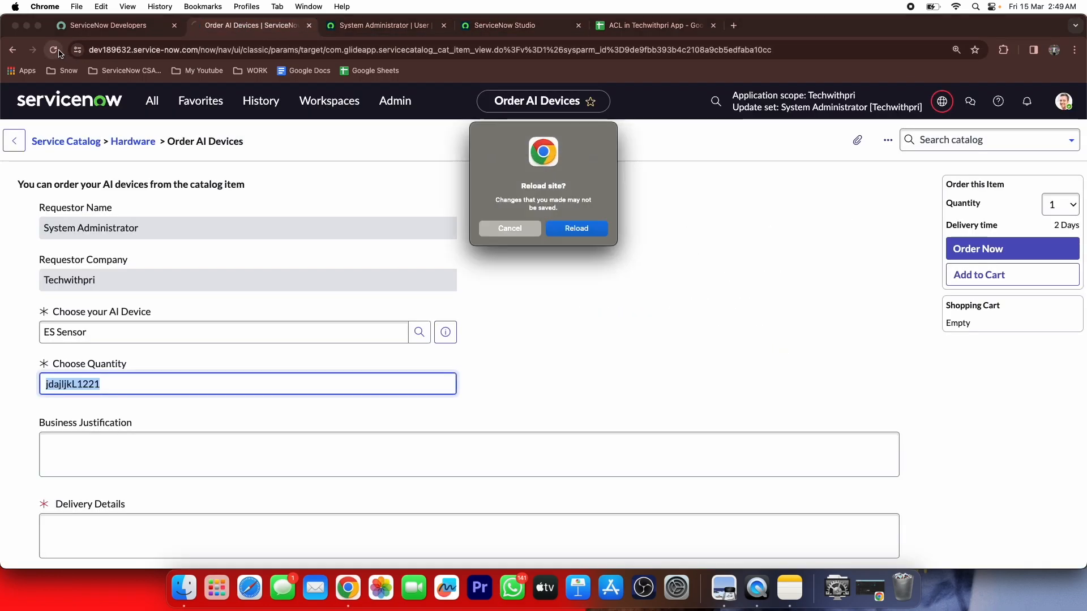
pyautogui.click(585, 229)
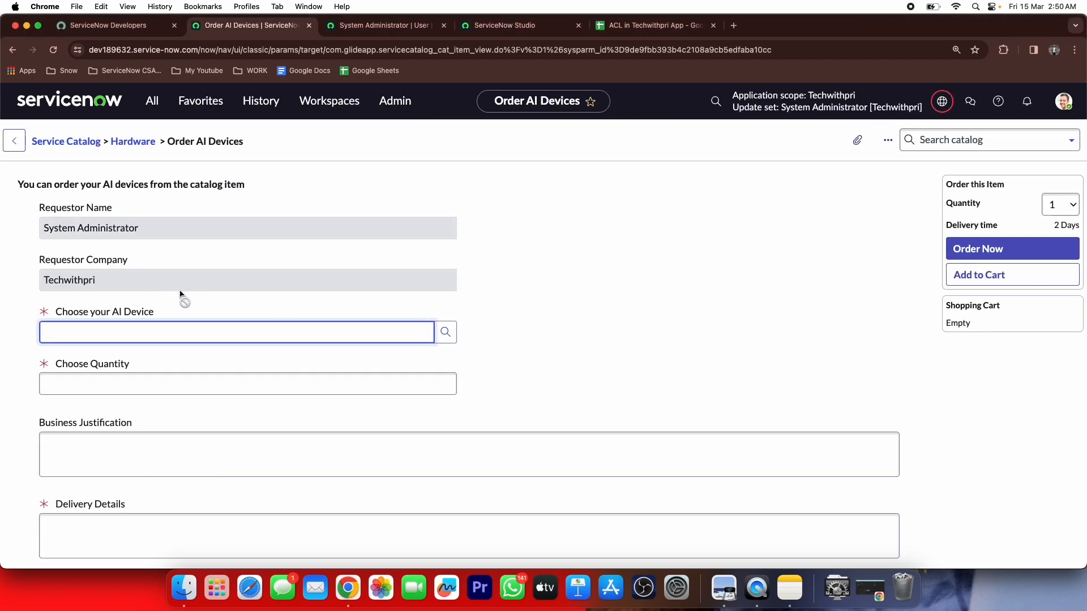
pyautogui.click(160, 383)
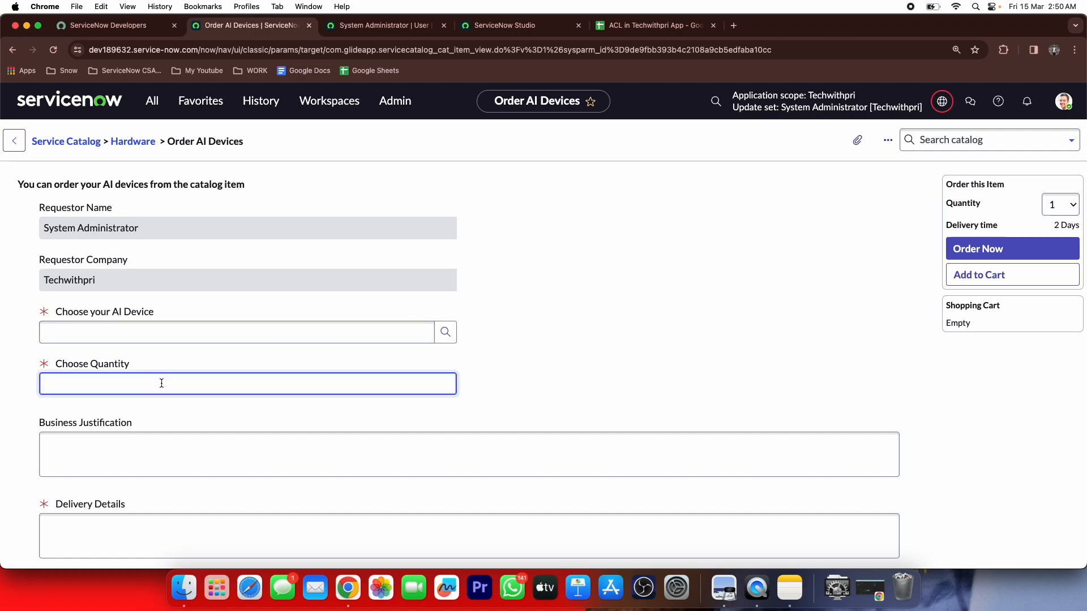
pyautogui.write('jaj')
pyautogui.press('Return')
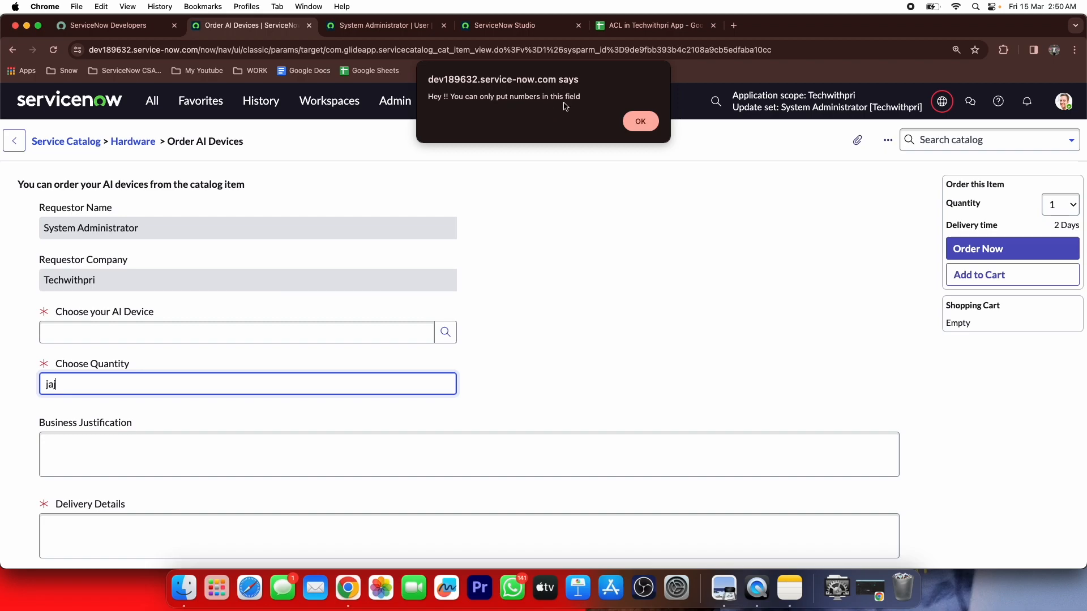
pyautogui.click(632, 120)
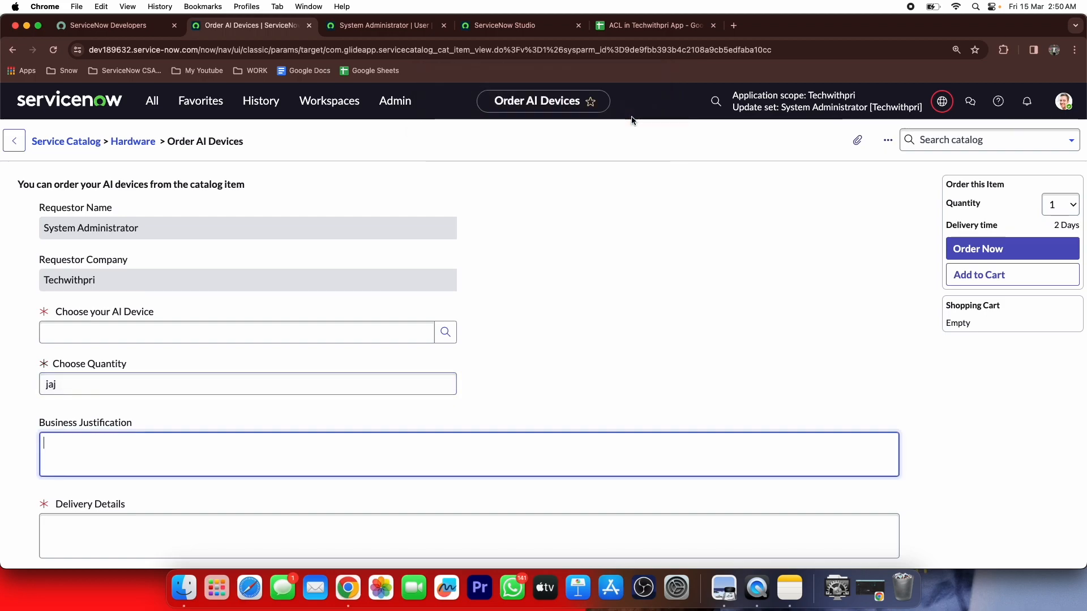
# Replace the quantity with 123, confirm it's accepted, then clear the field
pyautogui.doubleClick(107, 383)
pyautogui.press('BackSpace')
pyautogui.write('123')
pyautogui.press('Tab')
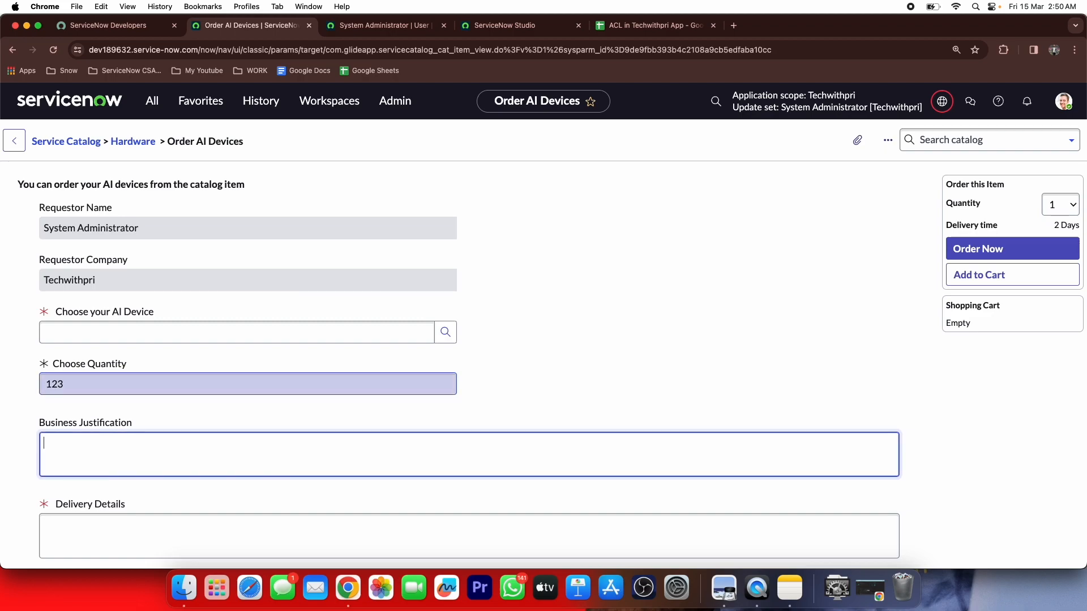
pyautogui.doubleClick(56, 376)
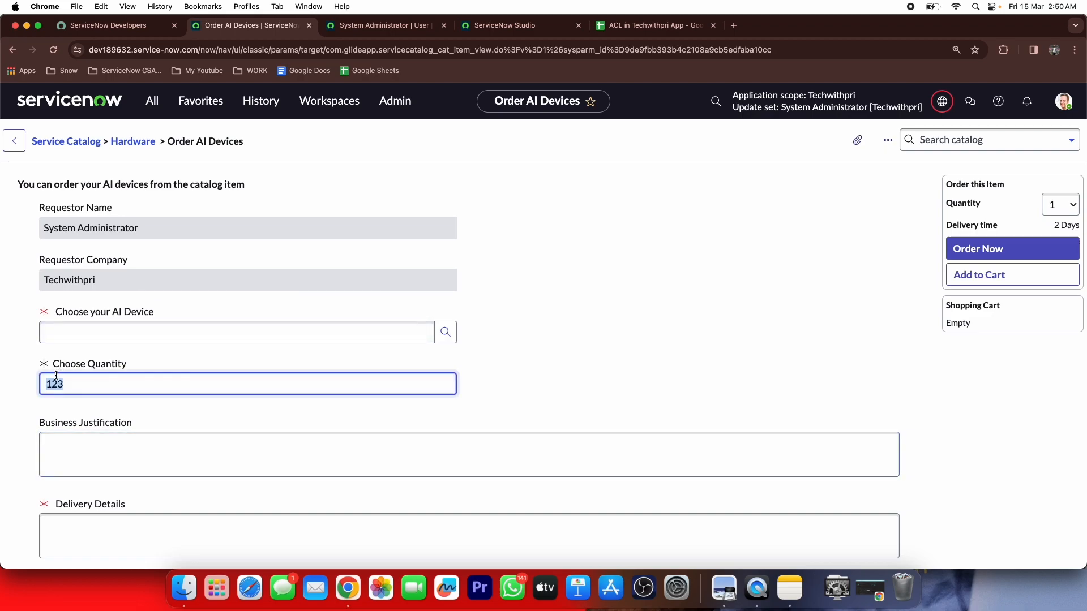
pyautogui.press('BackSpace')
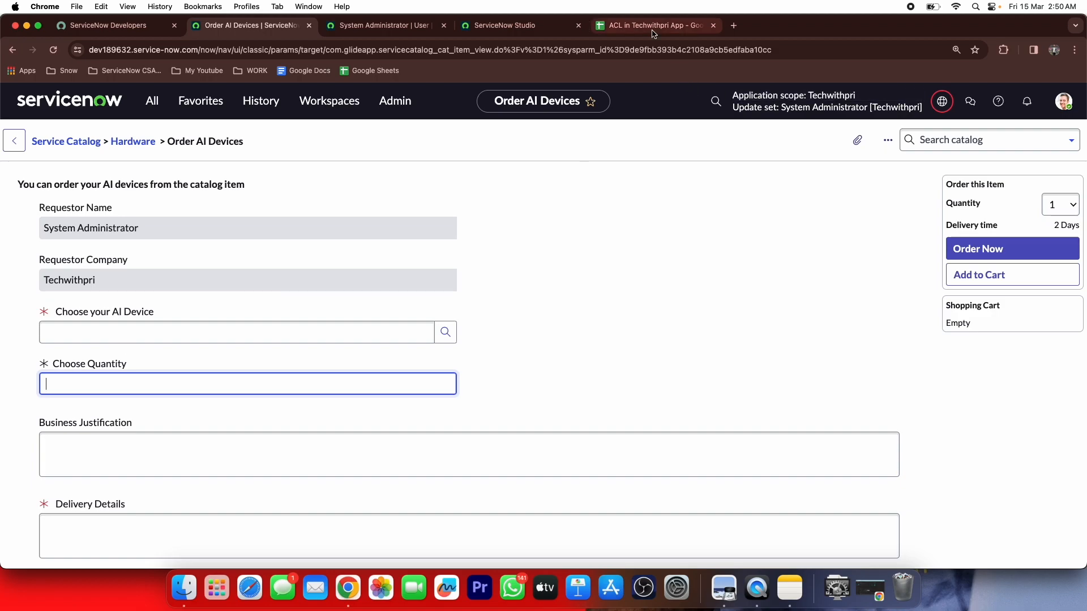
# Review the Business Justification field type and rule in row 7 of the requirements sheet
pyautogui.click(654, 33)
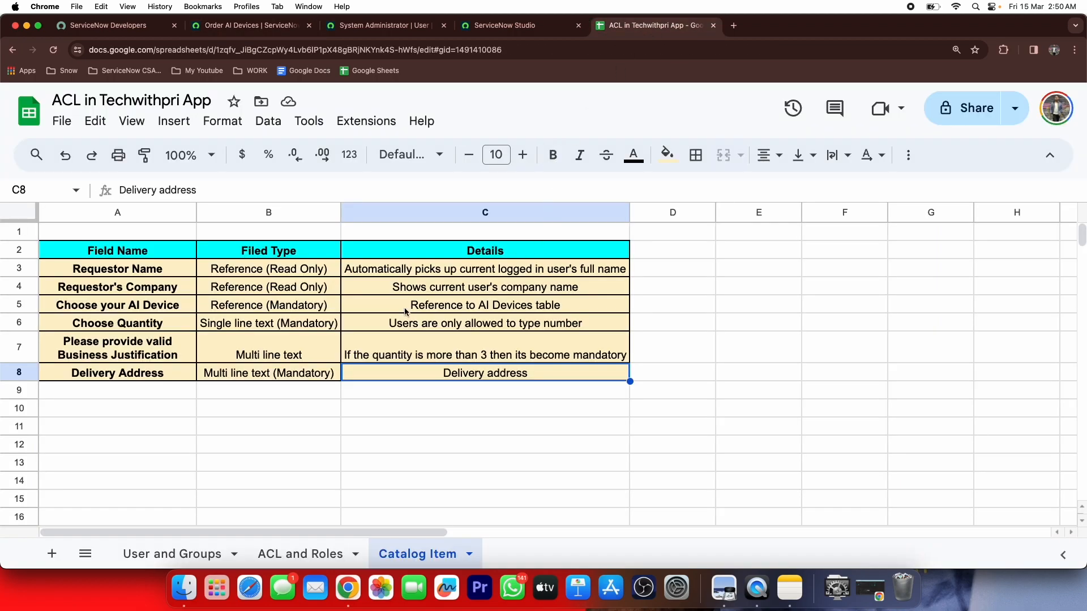
pyautogui.click(288, 360)
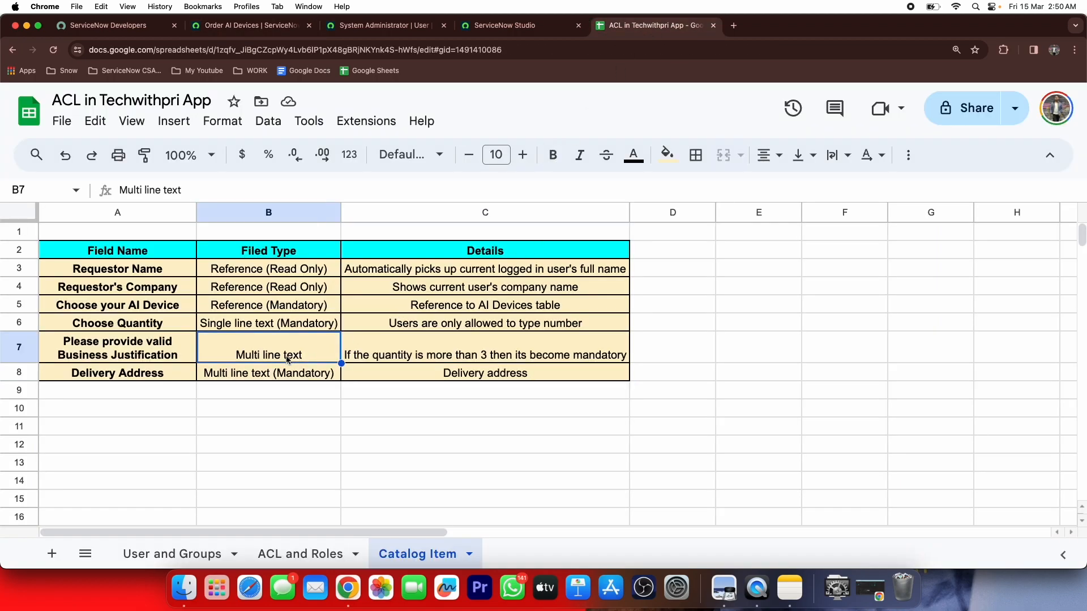
pyautogui.click(363, 350)
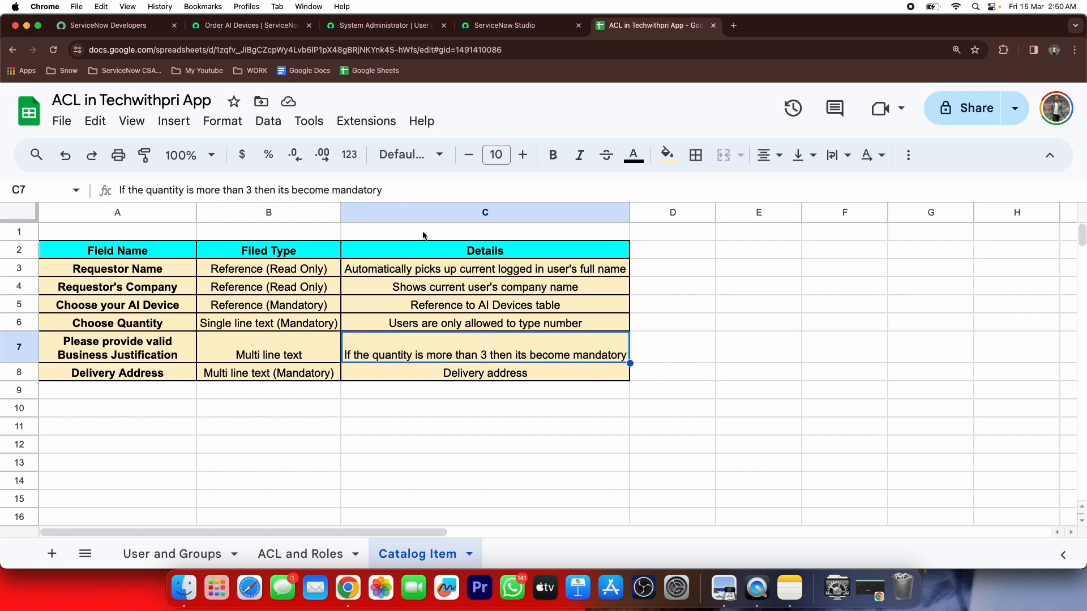
# Add an else branch after the isNaN block starting an if(quantity>) condition
pyautogui.click(498, 25)
pyautogui.scroll(-2, 467, 271)
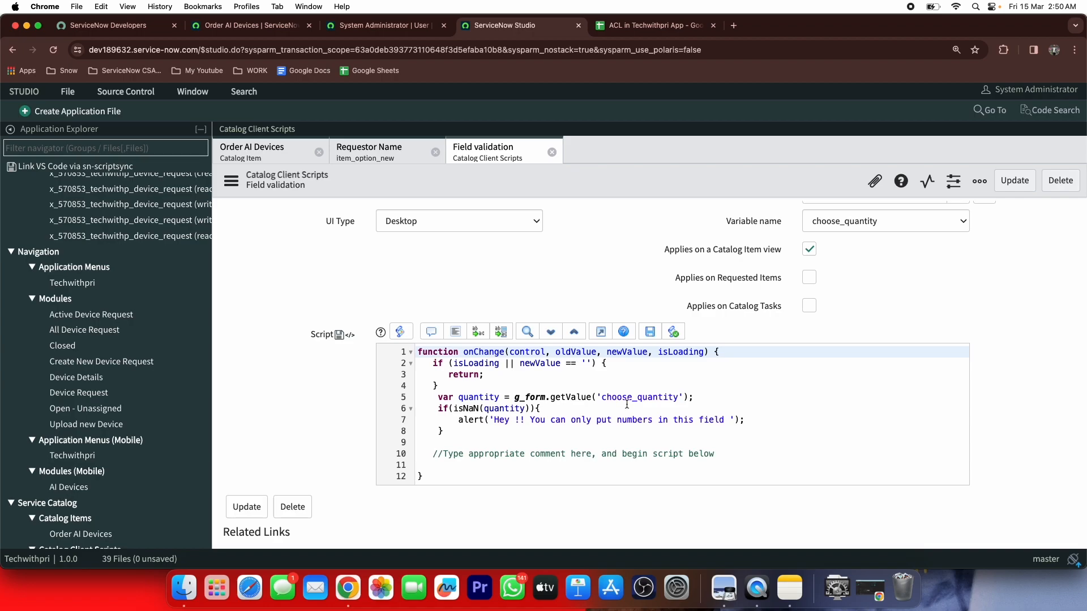
pyautogui.click(456, 433)
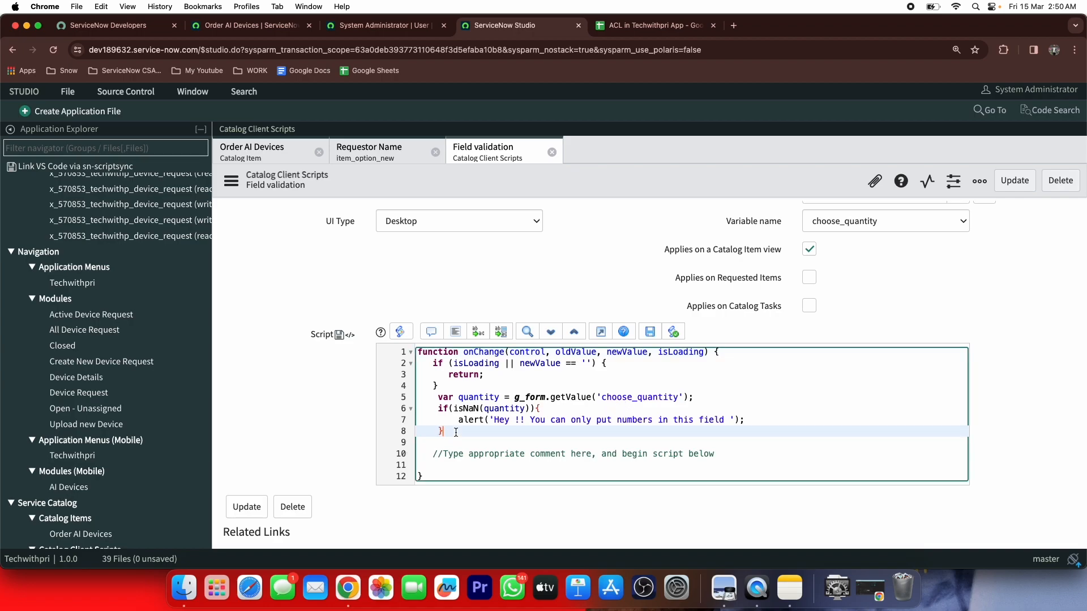
pyautogui.press('Return')
pyautogui.write('else')
pyautogui.press('BackSpace')
pyautogui.press('BackSpace')
pyautogui.press('BackSpace')
pyautogui.press('BackSpace')
pyautogui.press('BackSpace')
pyautogui.press('BackSpace')
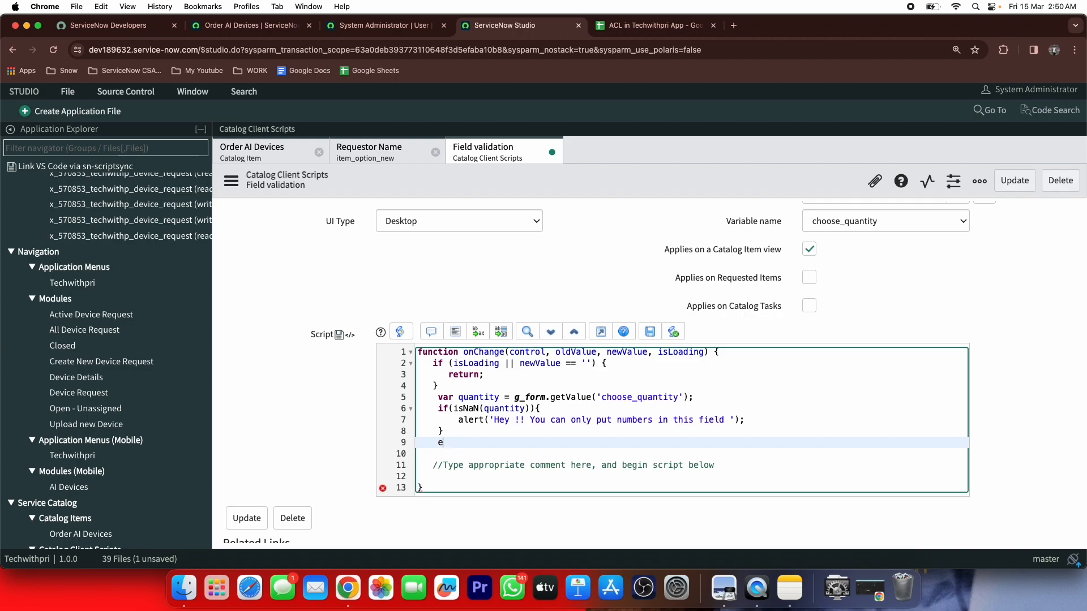
pyautogui.write('else{')
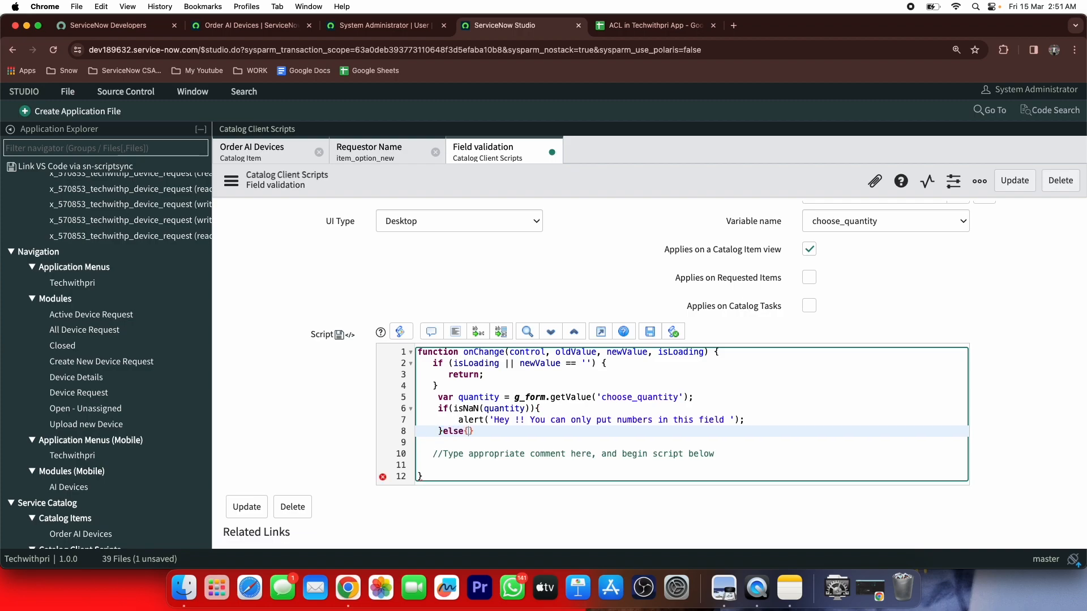
pyautogui.press('Return')
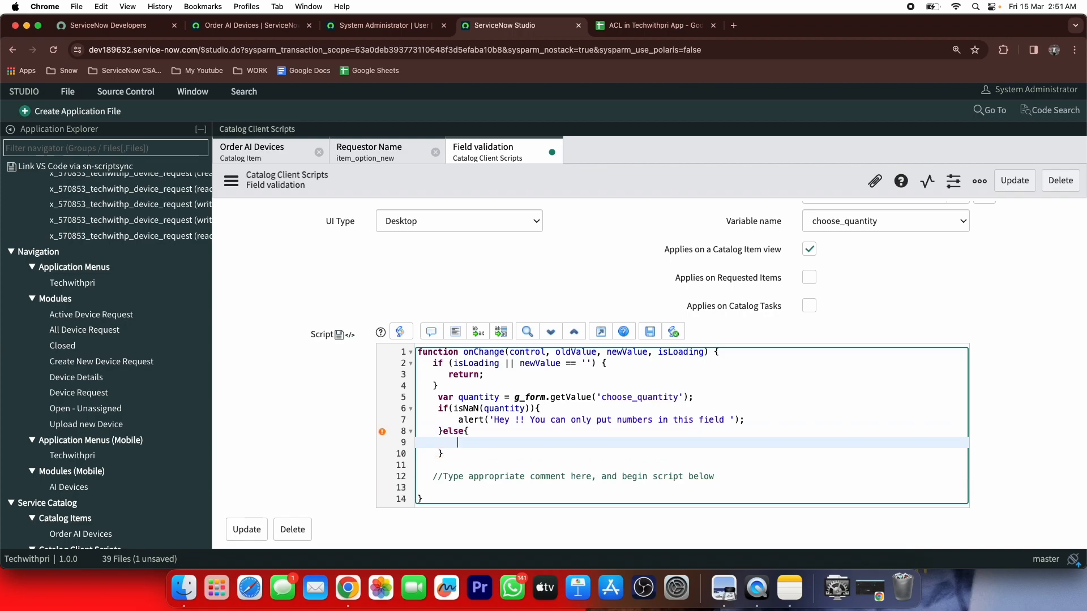
pyautogui.write('if(quantity>3')
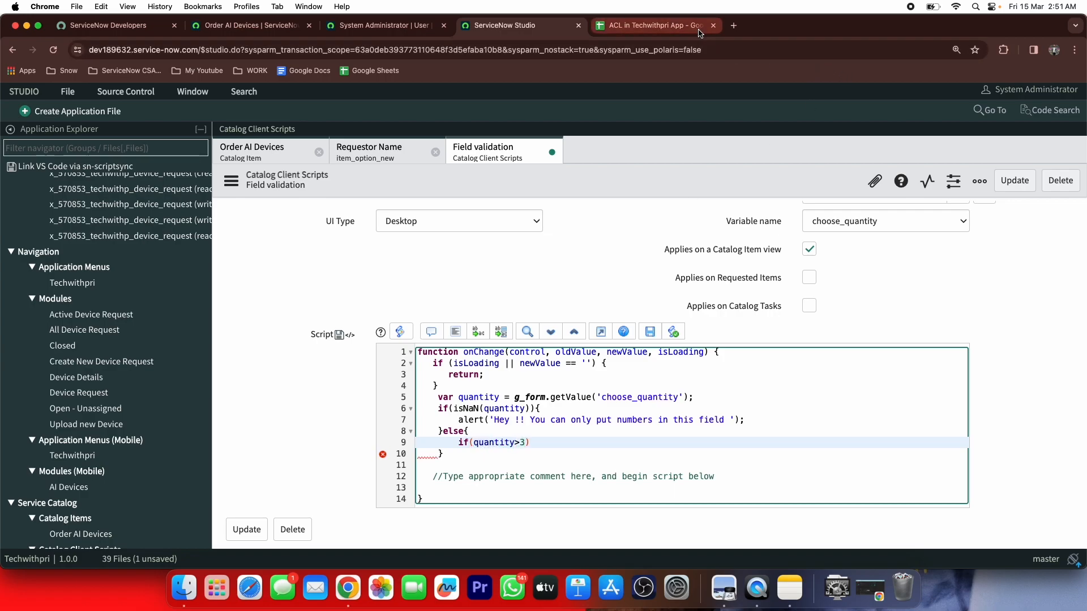
# Make business_justification mandatory when quantity exceeds 3 and save the script
pyautogui.click(651, 26)
pyautogui.click(509, 26)
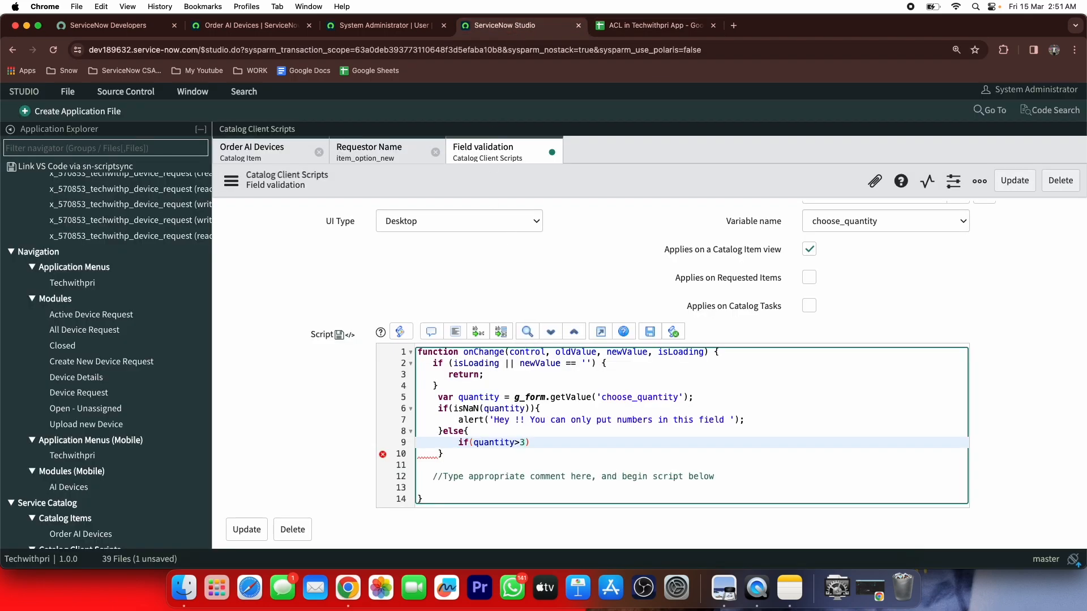
pyautogui.write('{')
pyautogui.press('Return')
pyautogui.write('g_form')
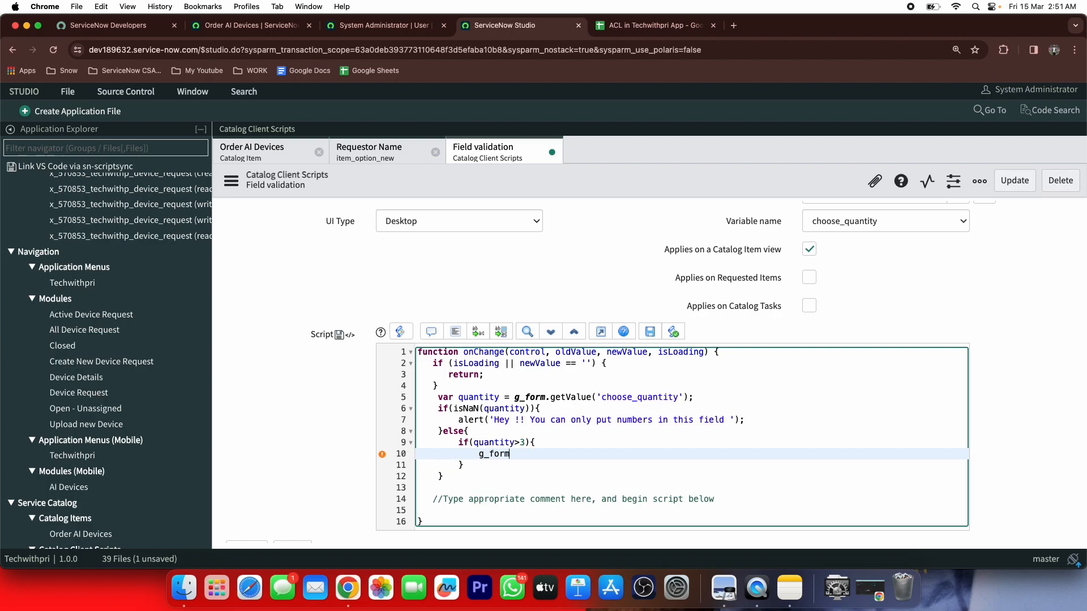
pyautogui.write('.setma')
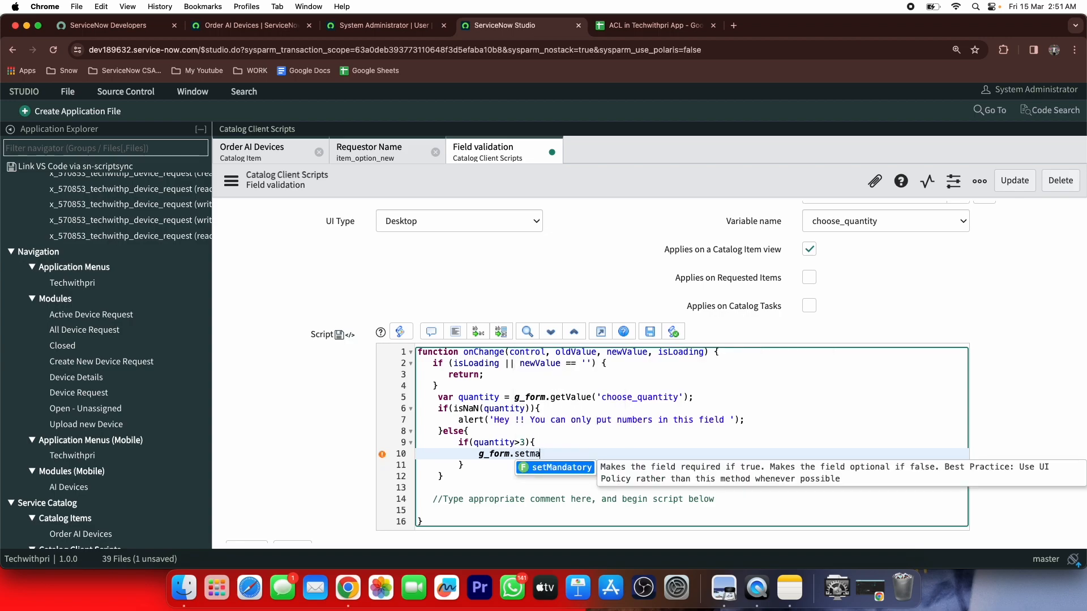
pyautogui.press('Return')
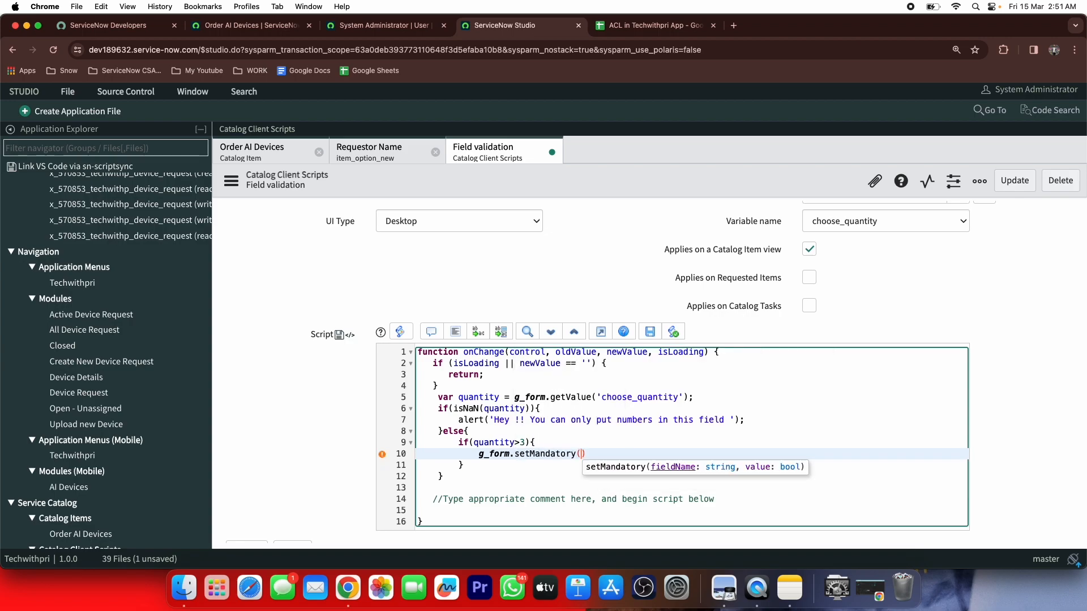
pyautogui.write("'busin")
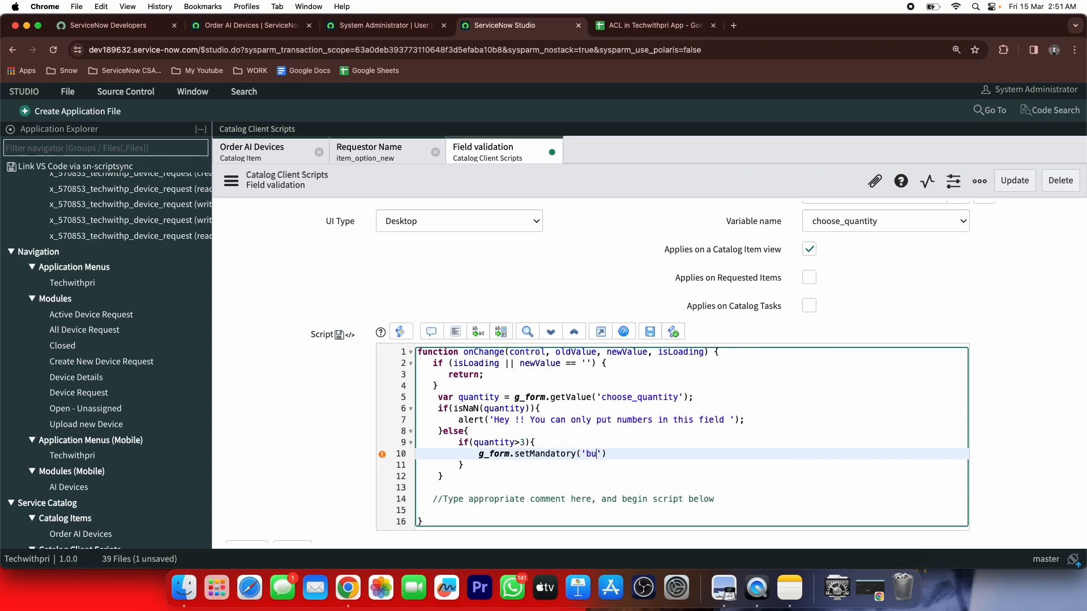
pyautogui.write("ess_justification',true);")
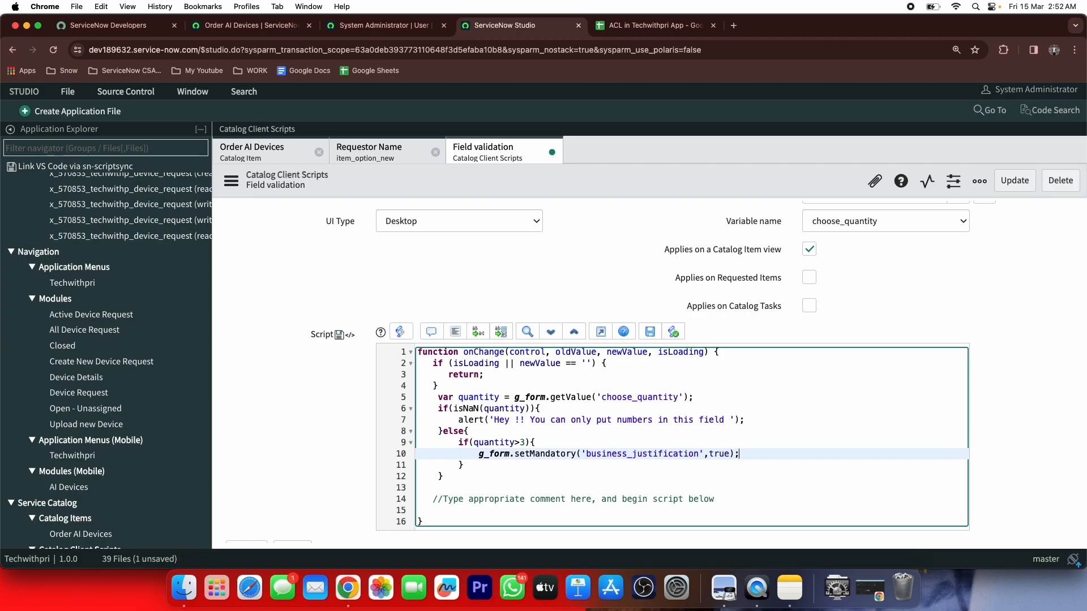
pyautogui.click(1003, 181)
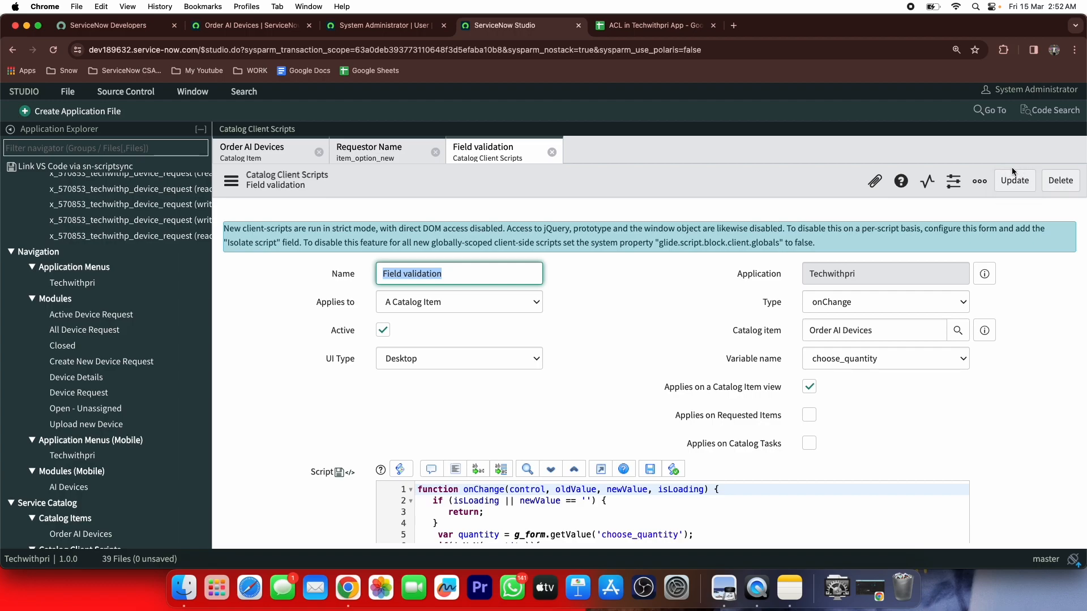
# Reload the Order AI Devices form, enter 'hkj' as quantity, and dismiss the numbers-only alert
pyautogui.click(362, 28)
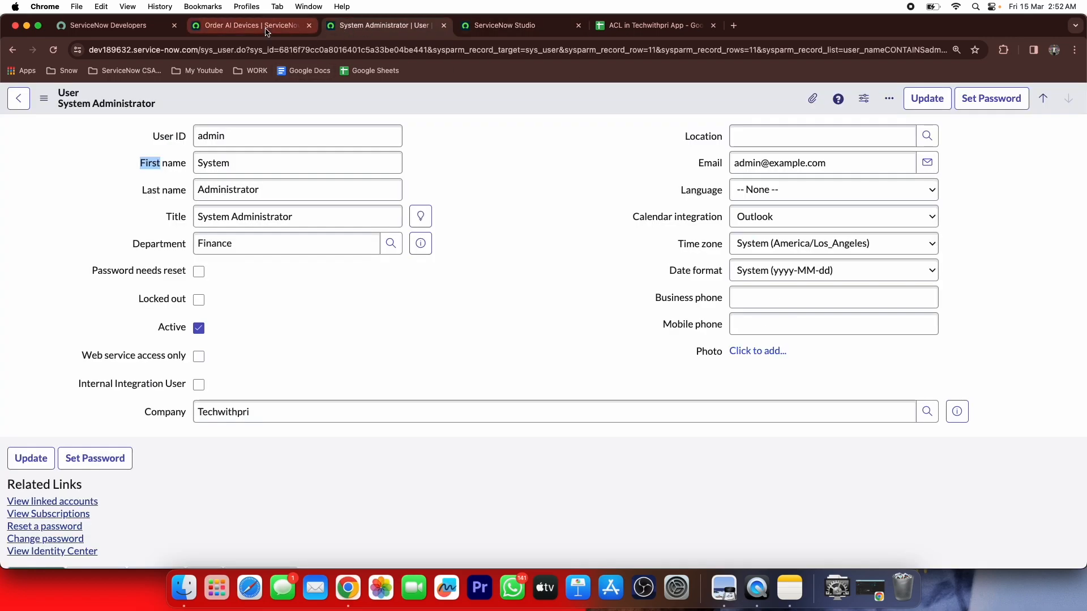
pyautogui.click(252, 27)
pyautogui.click(54, 50)
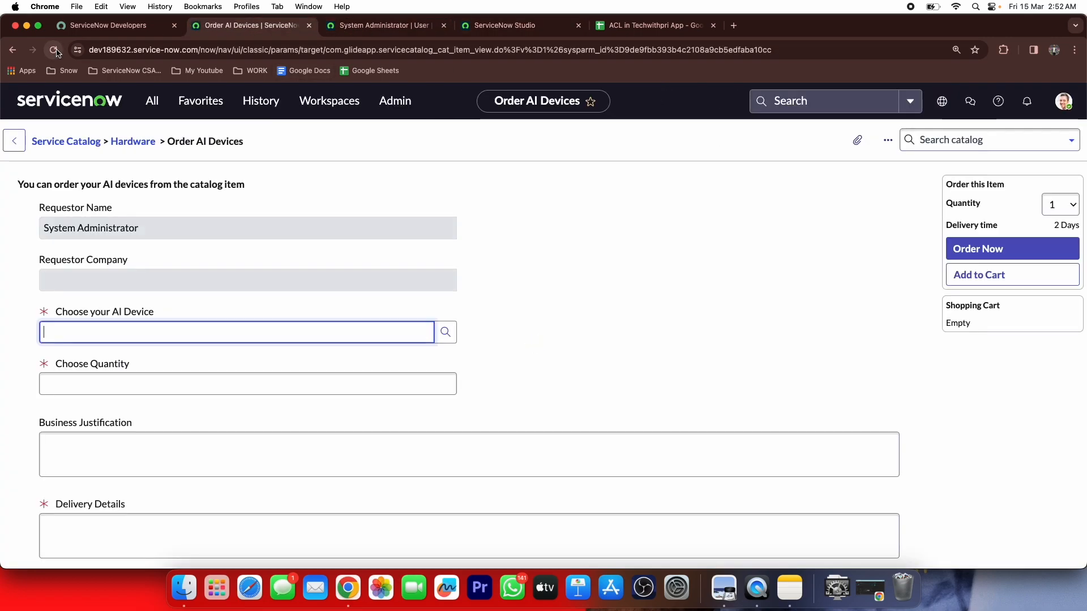
pyautogui.click(254, 390)
pyautogui.write('hkj')
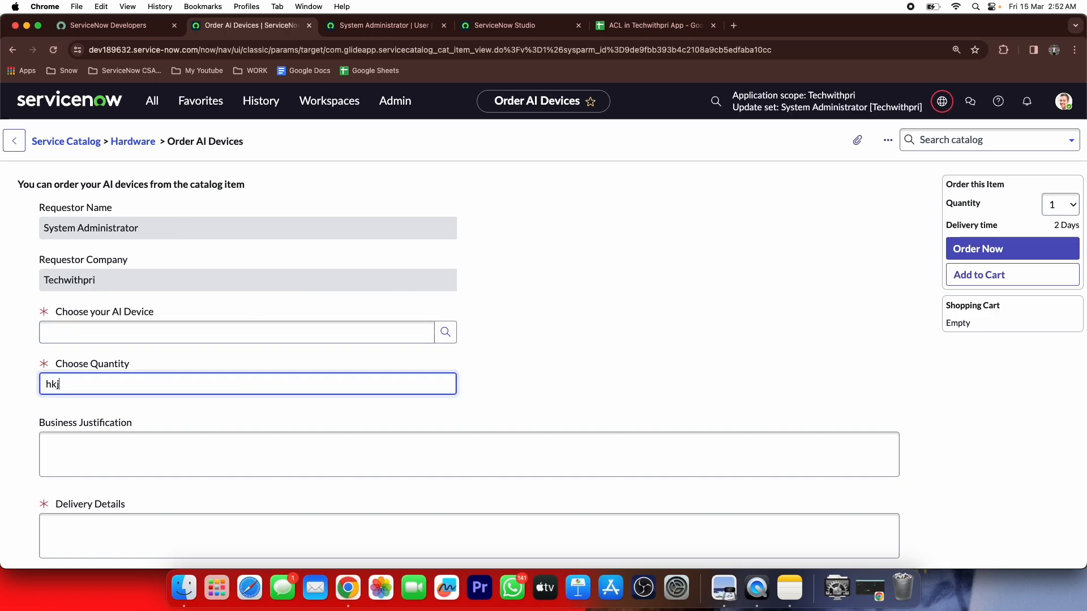
pyautogui.click(640, 121)
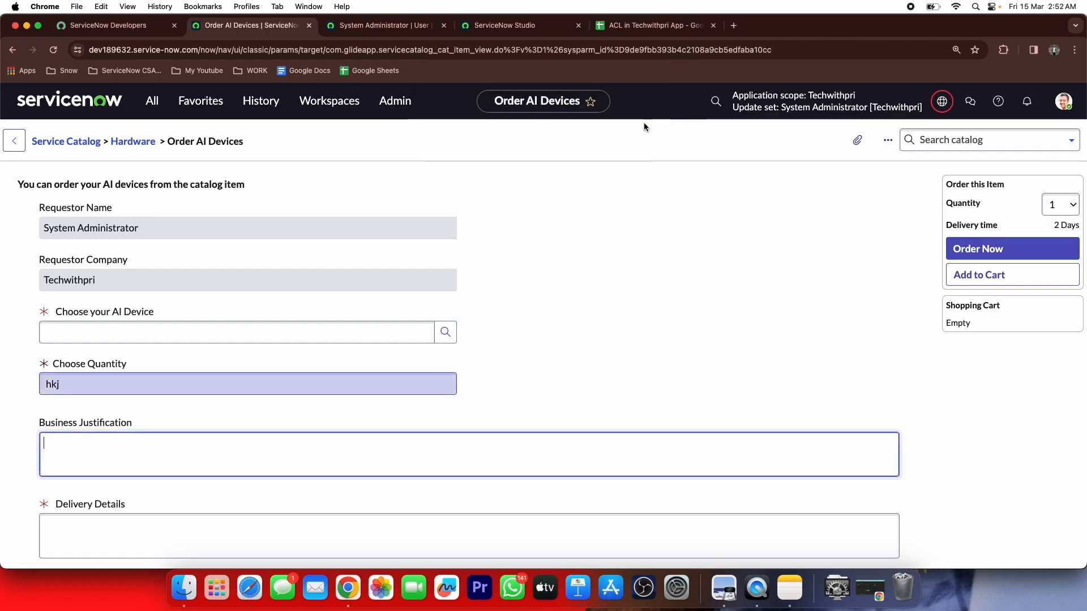
pyautogui.click(170, 376)
# Set quantity to 4 so Business Justification becomes mandatory, checking the script in Studio
pyautogui.press('super+a')
pyautogui.press('BackSpace')
pyautogui.write('4')
pyautogui.press('Tab')
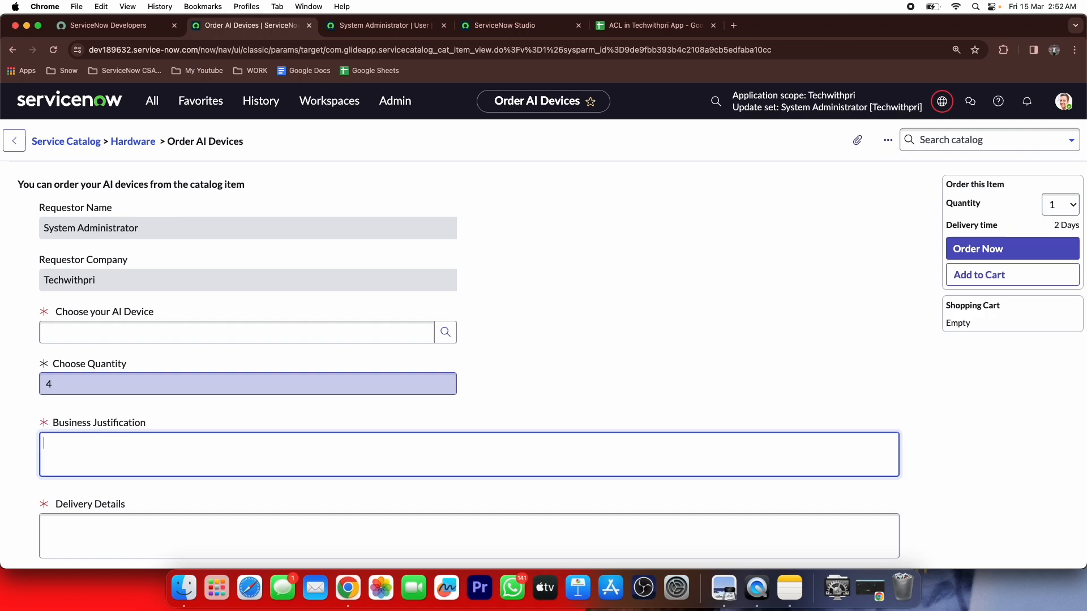
pyautogui.click(473, 26)
pyautogui.scroll(-5, 532, 399)
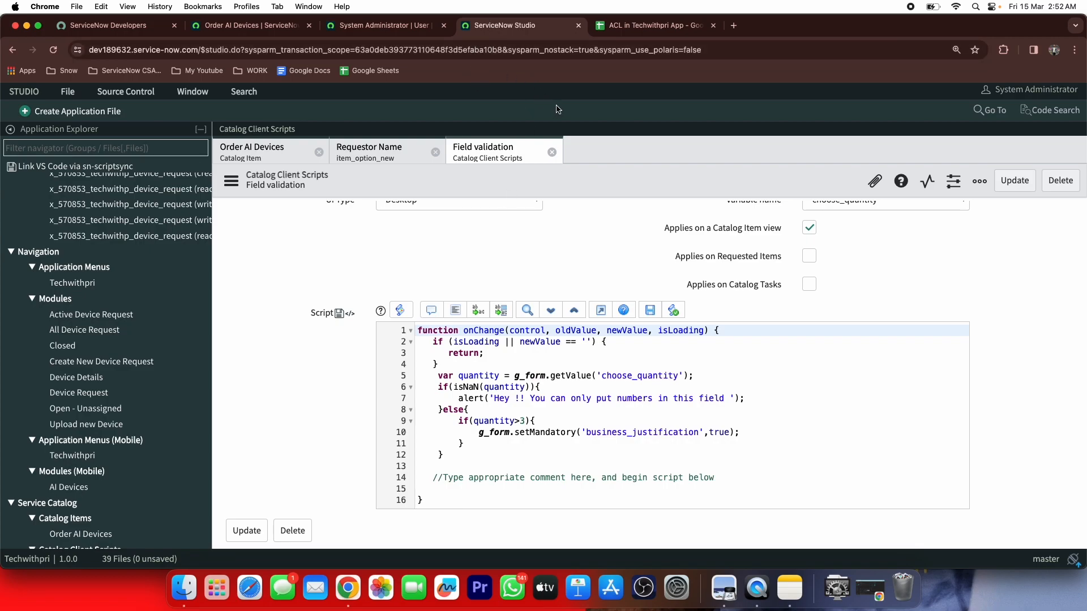
pyautogui.click(287, 25)
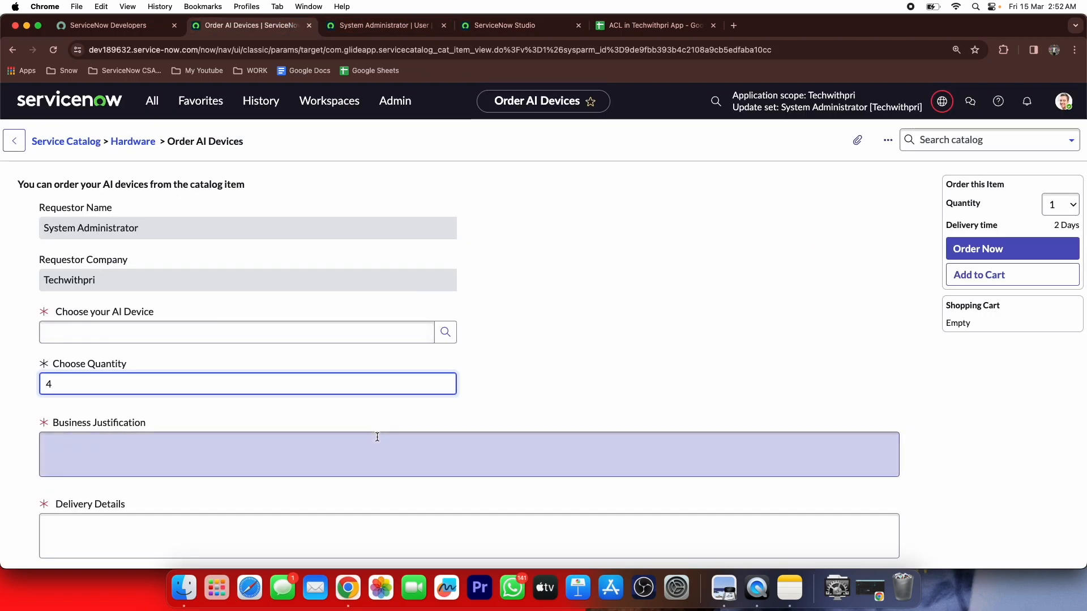
# Try quantities 3 and then 1, noting Business Justification stays required
pyautogui.doubleClick(165, 383)
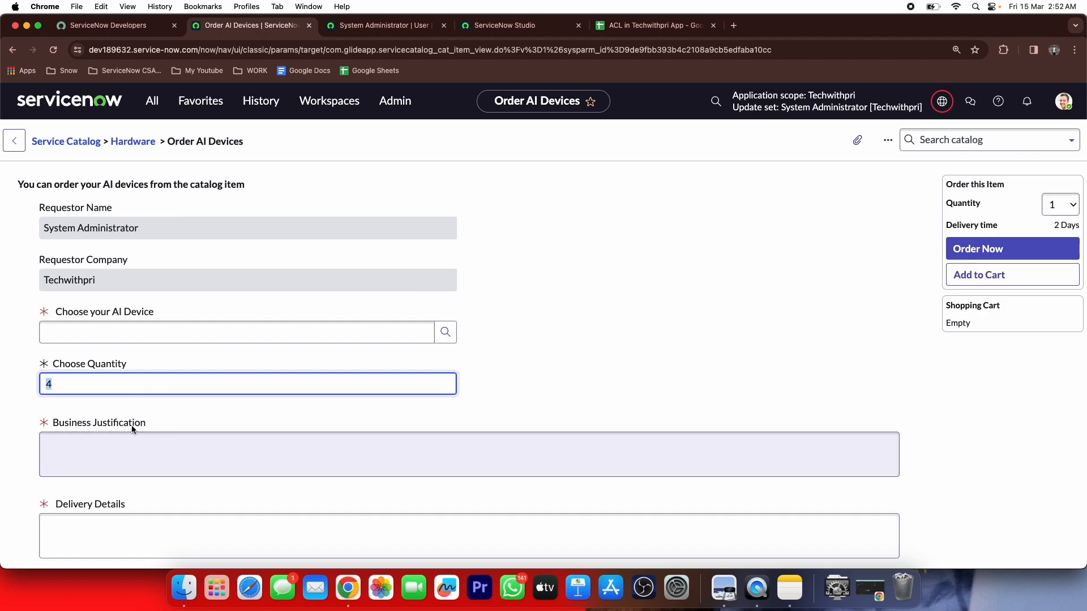
pyautogui.press('BackSpace')
pyautogui.write('3')
pyautogui.press('Tab')
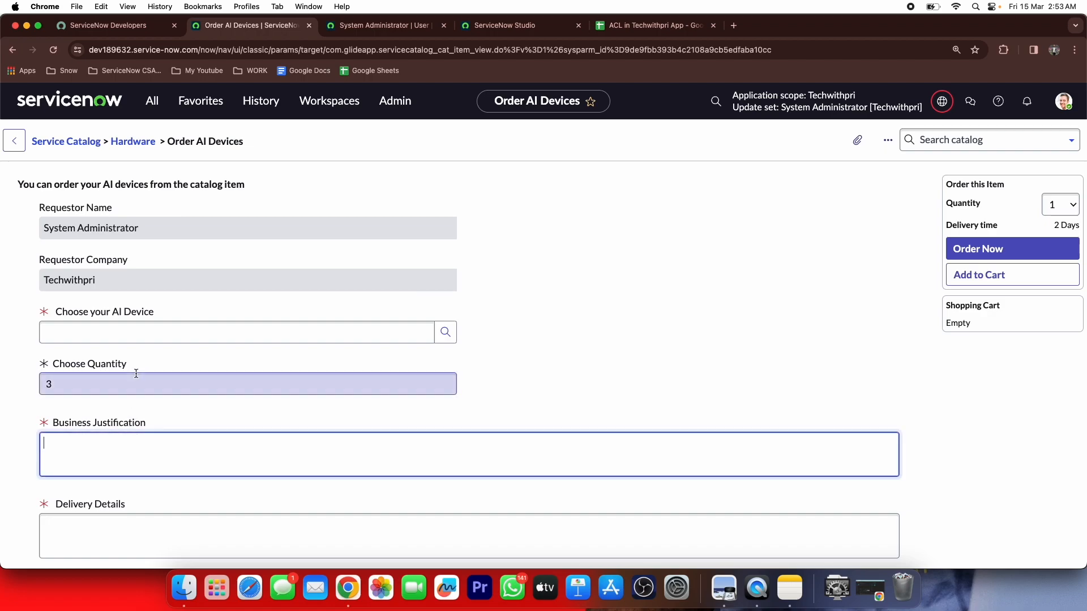
pyautogui.doubleClick(105, 384)
pyautogui.press('BackSpace')
pyautogui.write('1')
pyautogui.press('Tab')
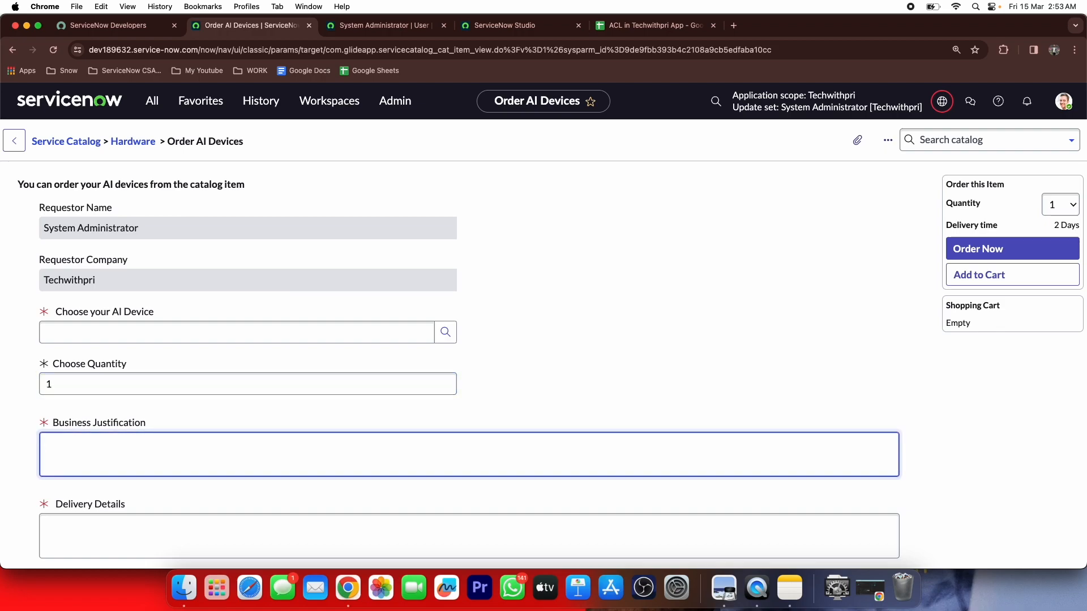
pyautogui.click(485, 22)
# Add else{ g_form.setMandatory('business_justification',false); } after line 11 and save the script
pyautogui.click(457, 444)
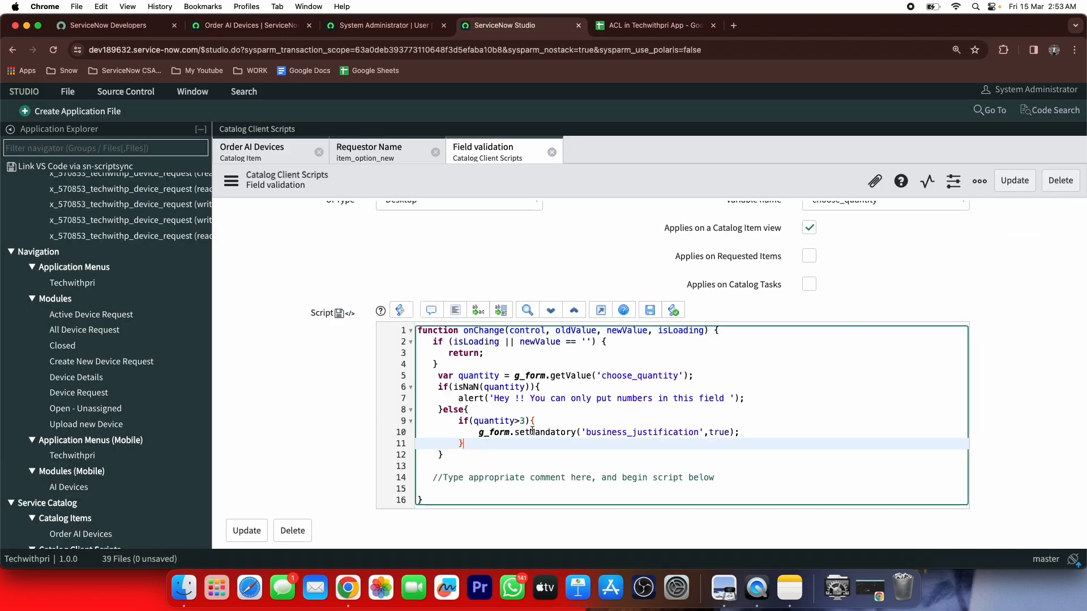
pyautogui.write('else{')
pyautogui.press('Return')
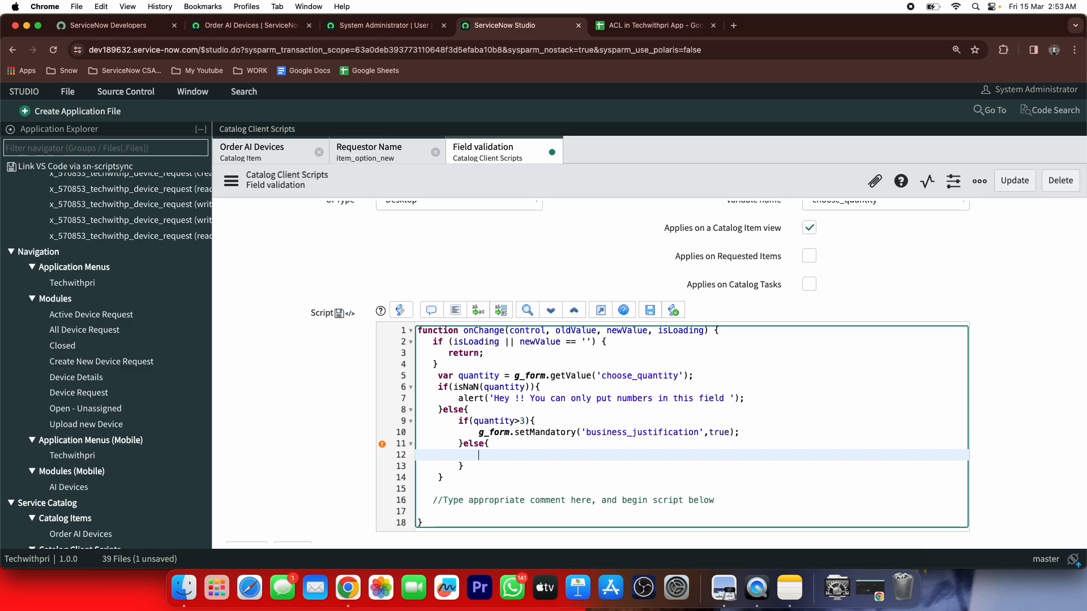
pyautogui.write('g_form.setM')
pyautogui.press('Return')
pyautogui.write("'business_justification',false);")
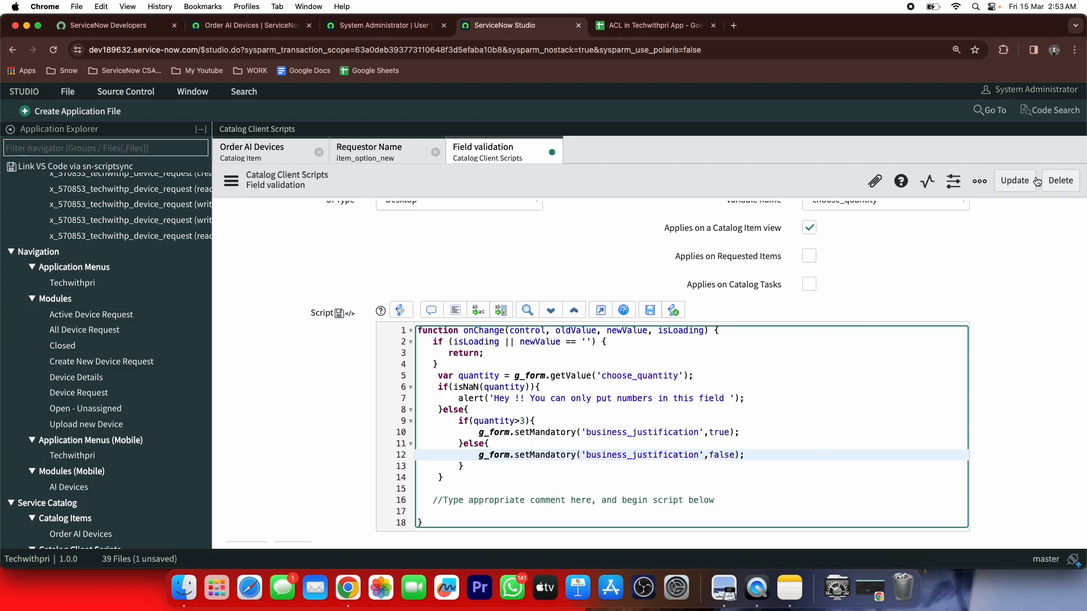
pyautogui.click(1017, 181)
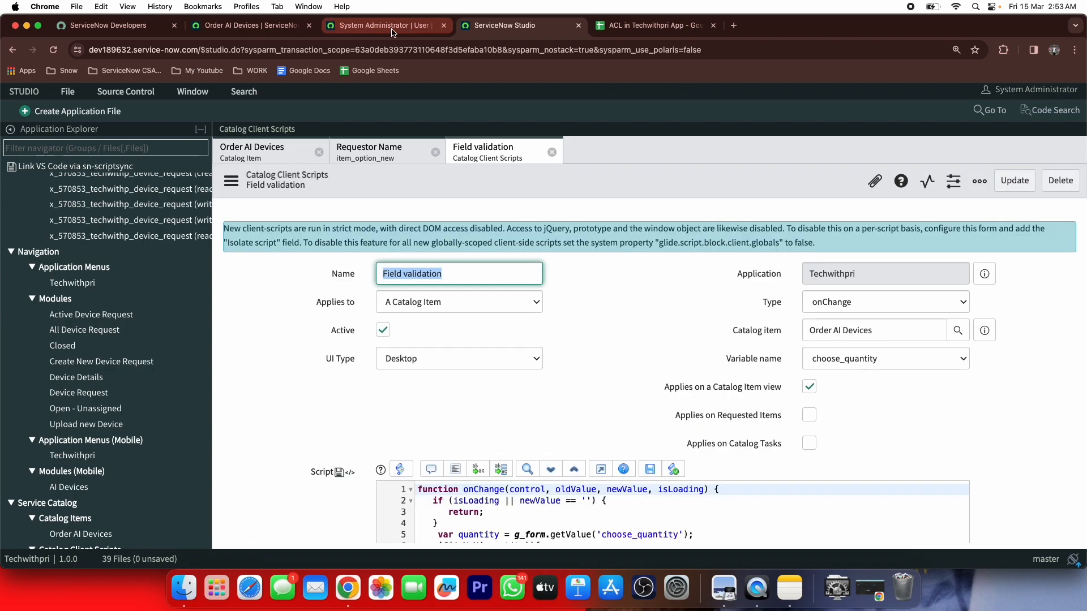
# Reload the Order AI Devices form and select ARG Smart Wear as the device
pyautogui.click(252, 25)
pyautogui.click(52, 50)
pyautogui.click(583, 228)
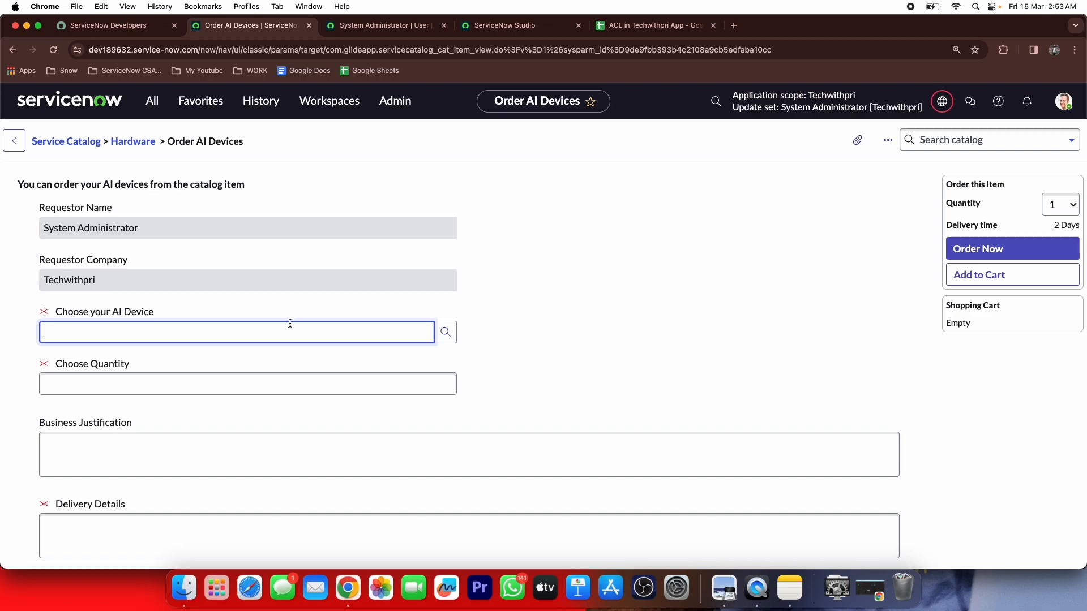
pyautogui.click(445, 332)
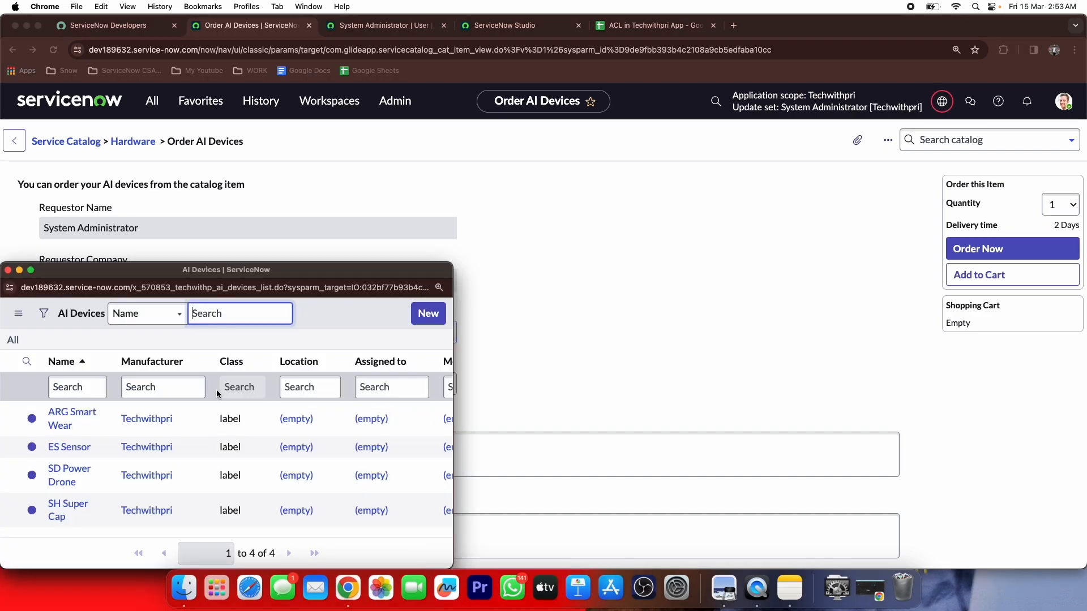
pyautogui.click(72, 419)
# Test quantities 1 and 3, confirming Business Justification is not required
pyautogui.click(174, 378)
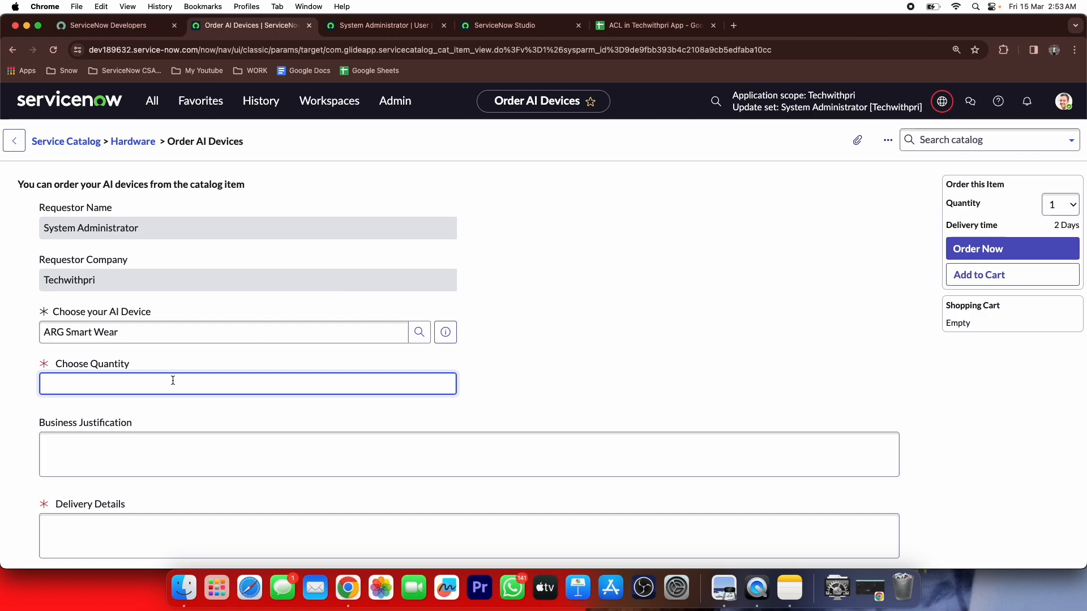
pyautogui.write('1')
pyautogui.click(113, 440)
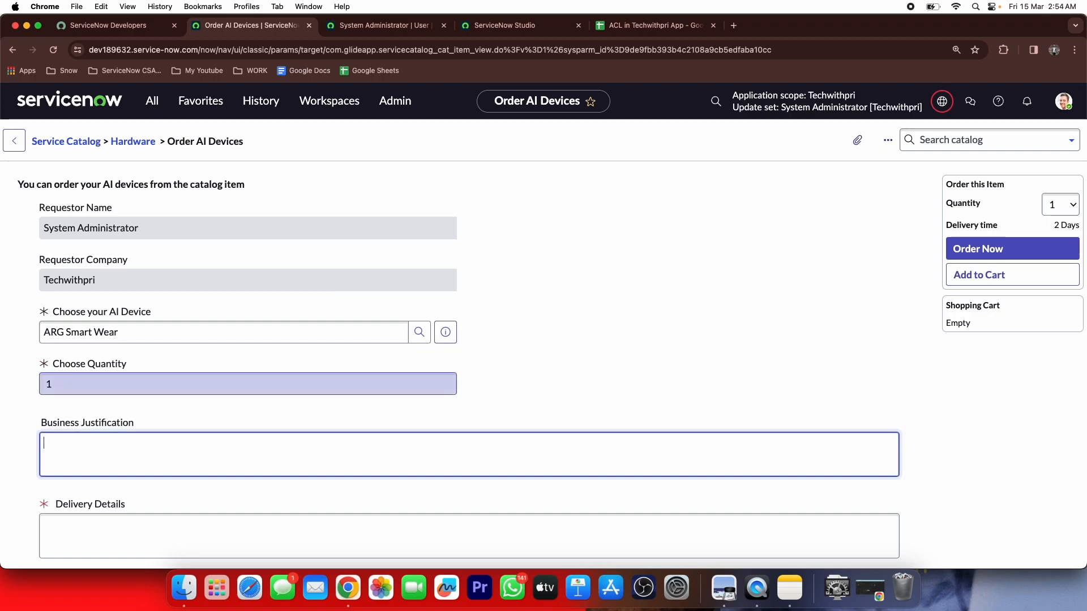
pyautogui.doubleClick(120, 382)
pyautogui.press('BackSpace')
pyautogui.write('3')
pyautogui.press('Tab')
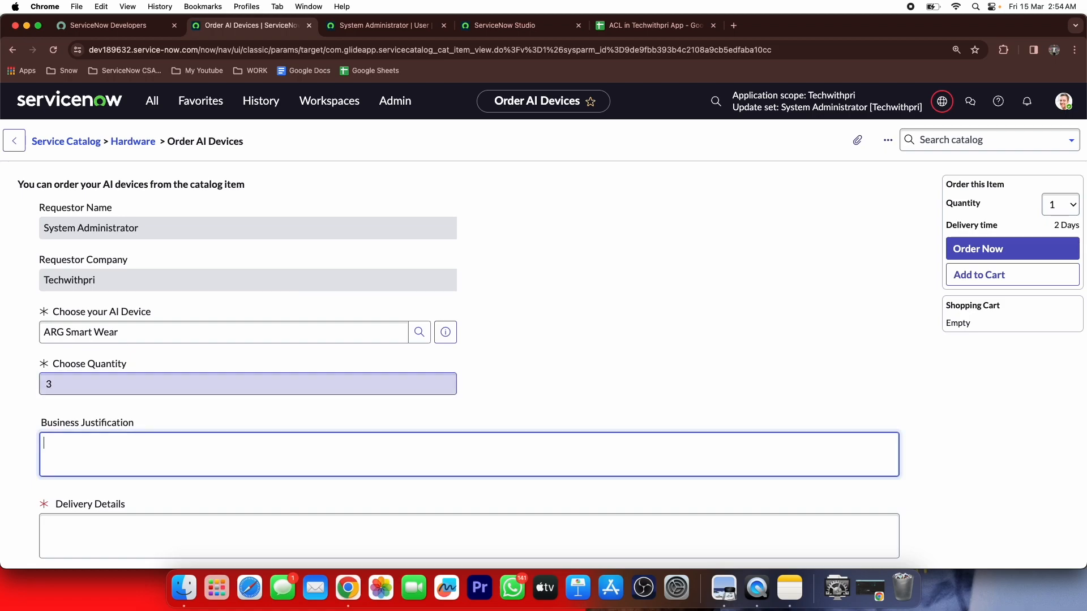
# Test quantities 4 and 2 (justification required only at 4), then show the requirements sheet
pyautogui.click(82, 383)
pyautogui.press('BackSpace')
pyautogui.write('4')
pyautogui.press('Tab')
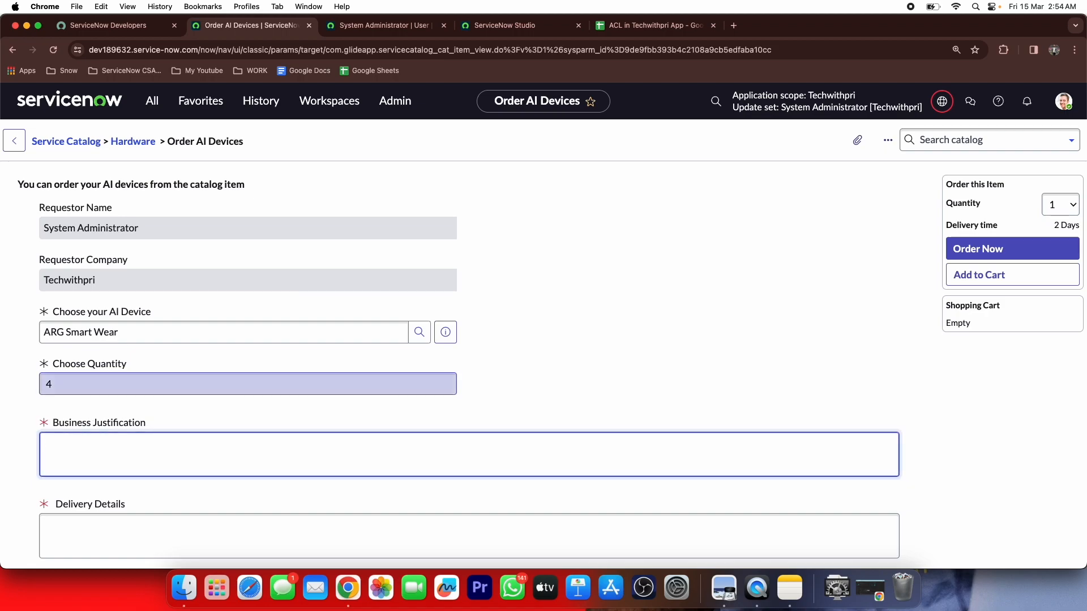
pyautogui.click(86, 382)
pyautogui.press('BackSpace')
pyautogui.write('2')
pyautogui.press('Tab')
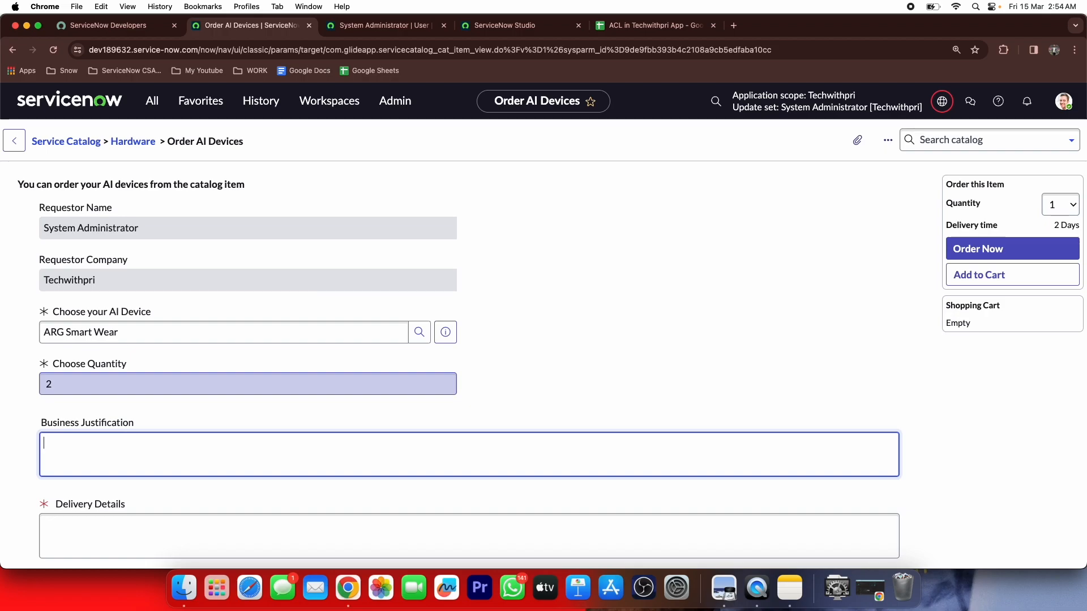
pyautogui.click(603, 27)
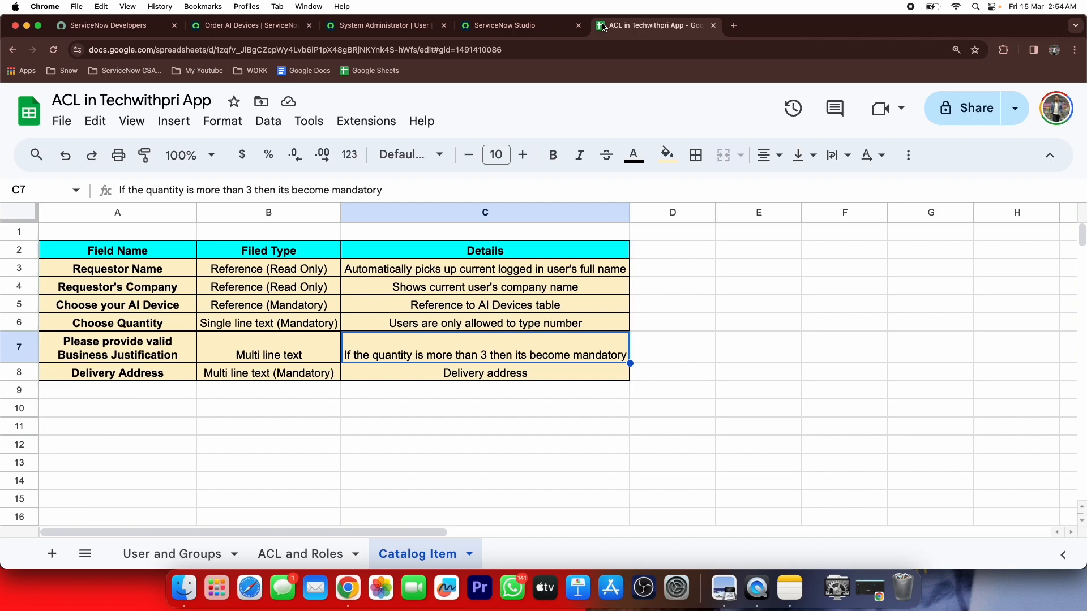
# Commit the 10 changed files via Source Control > Commit Changes with the comment 'Class'
pyautogui.click(477, 27)
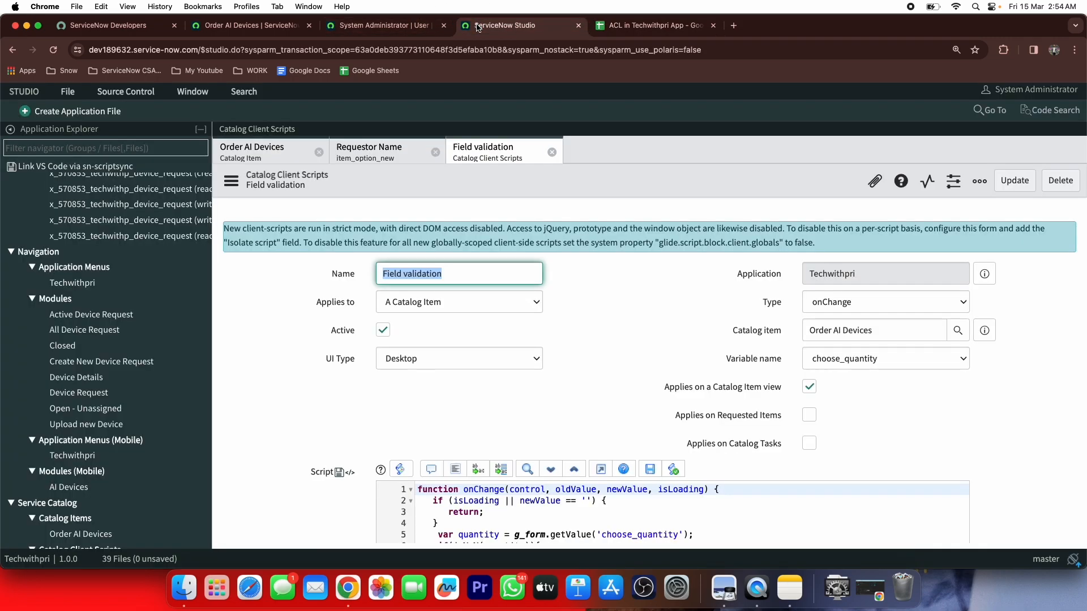
pyautogui.click(111, 92)
pyautogui.click(129, 180)
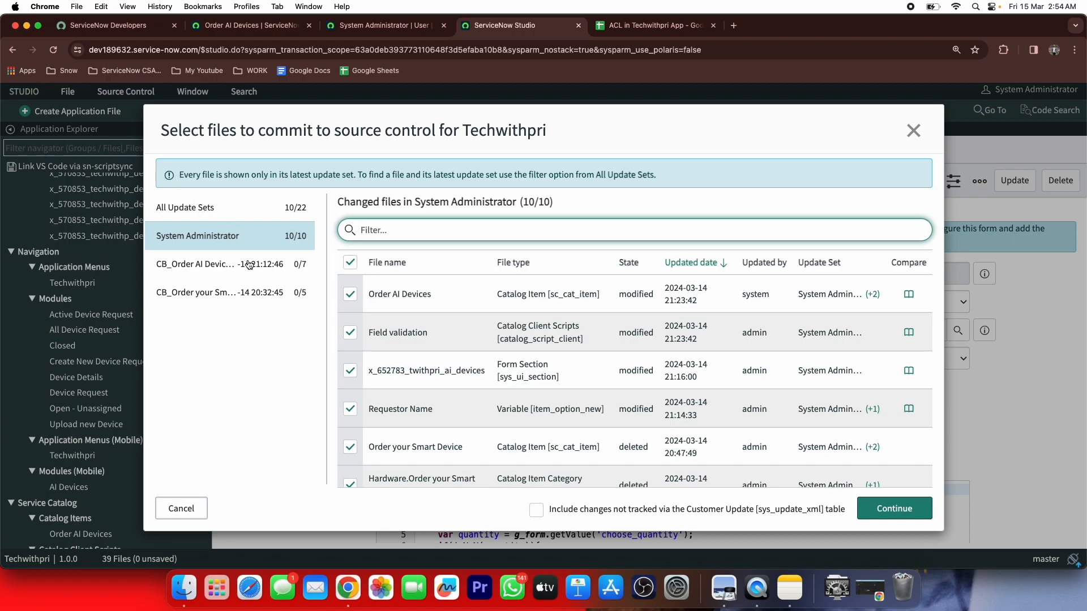
pyautogui.click(894, 509)
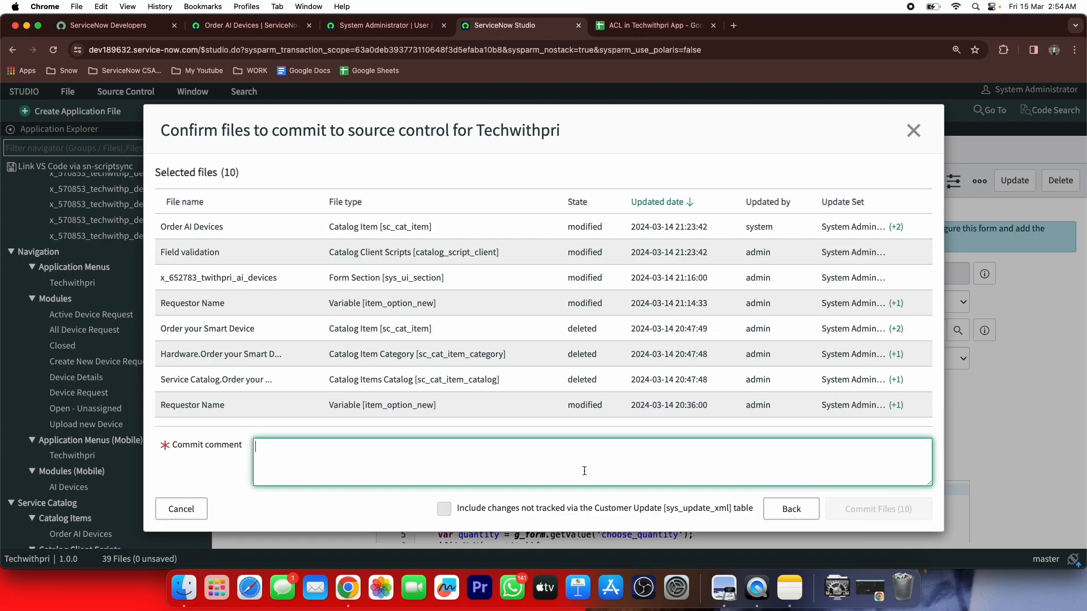
pyautogui.write('Class')
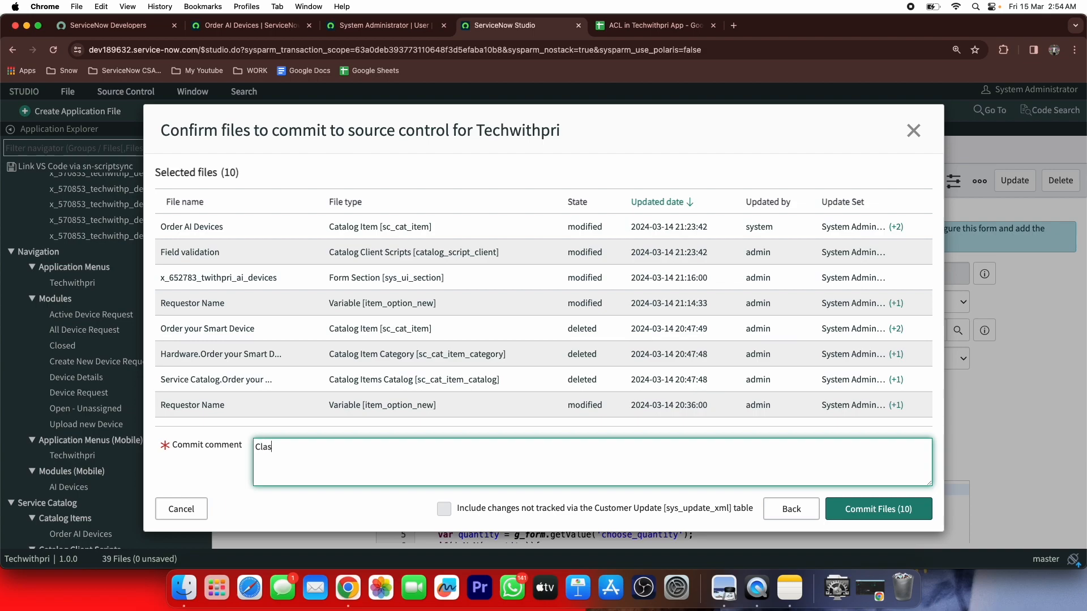
pyautogui.click(886, 516)
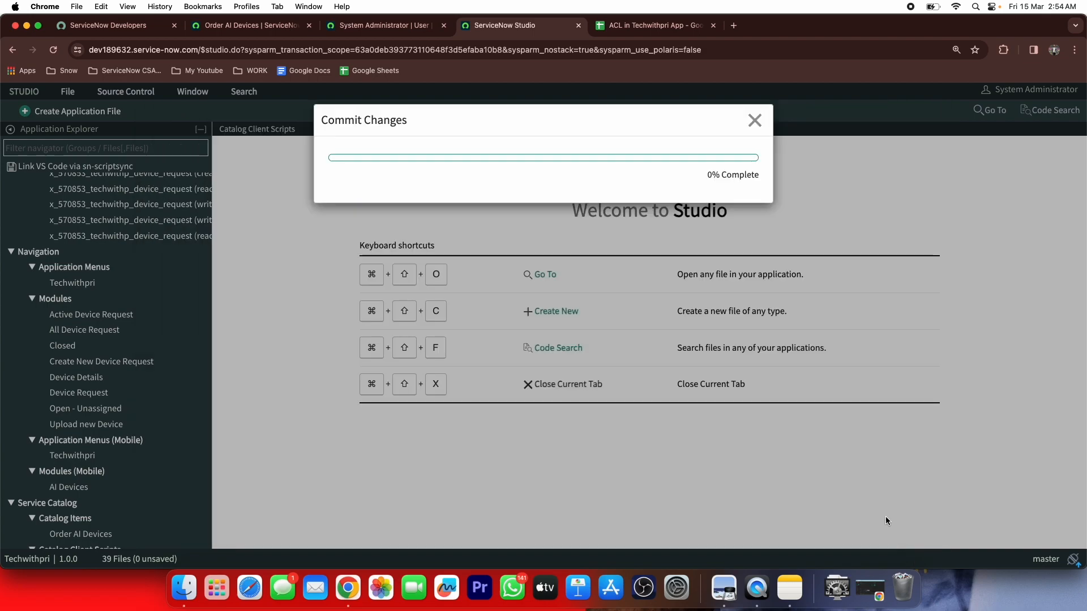